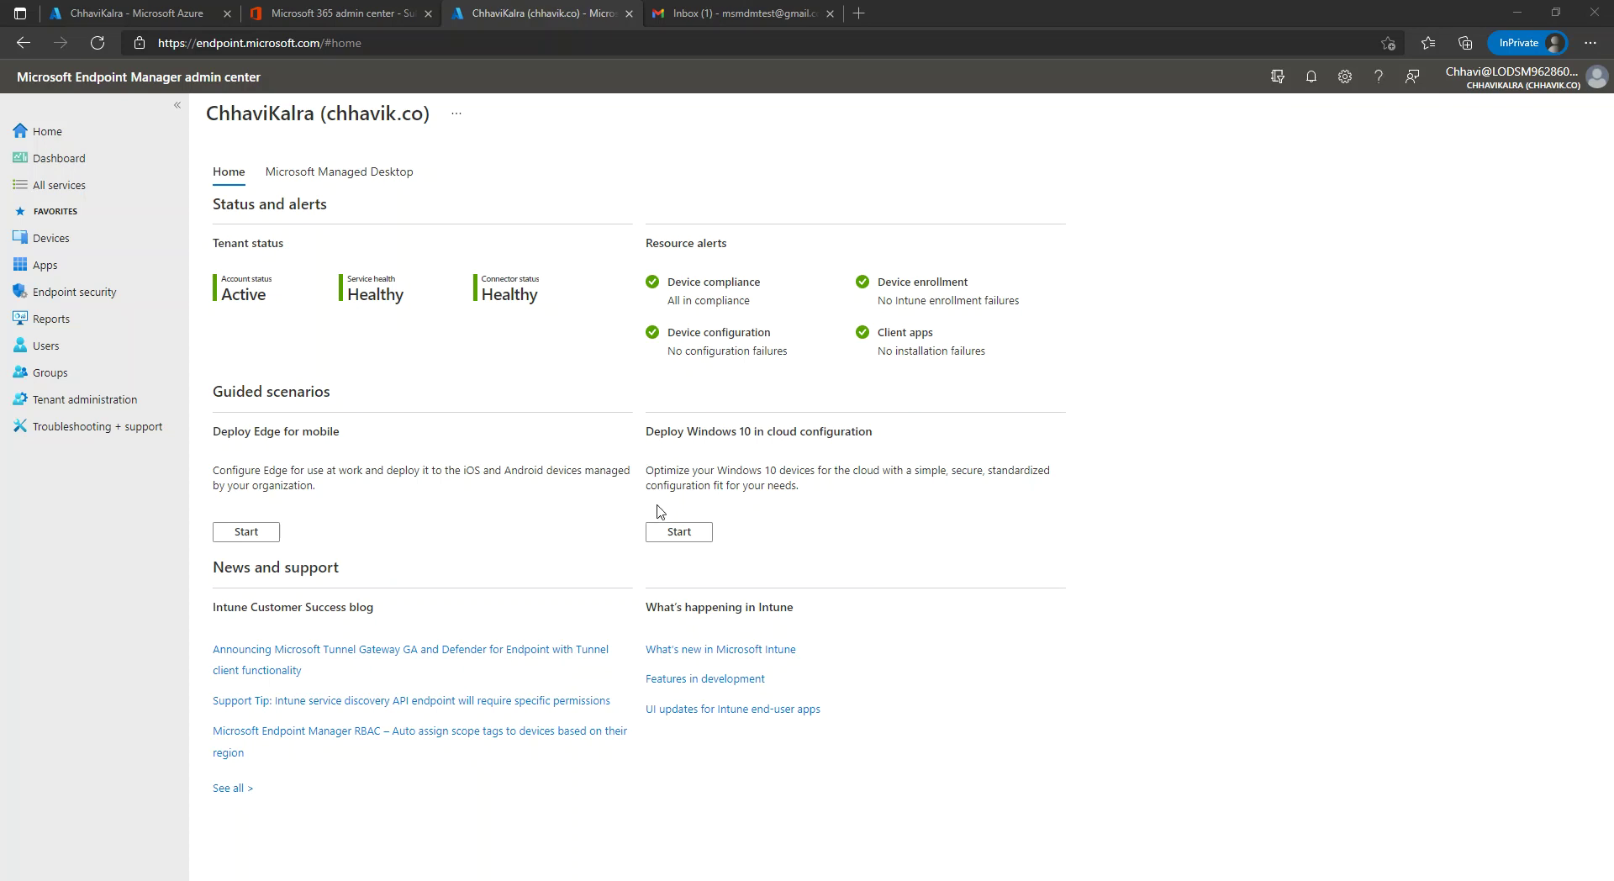
Go to Devices > Enroll devices and switch to the Android enrollment options.
{"action": "left_click", "coordinate": [87, 240]}
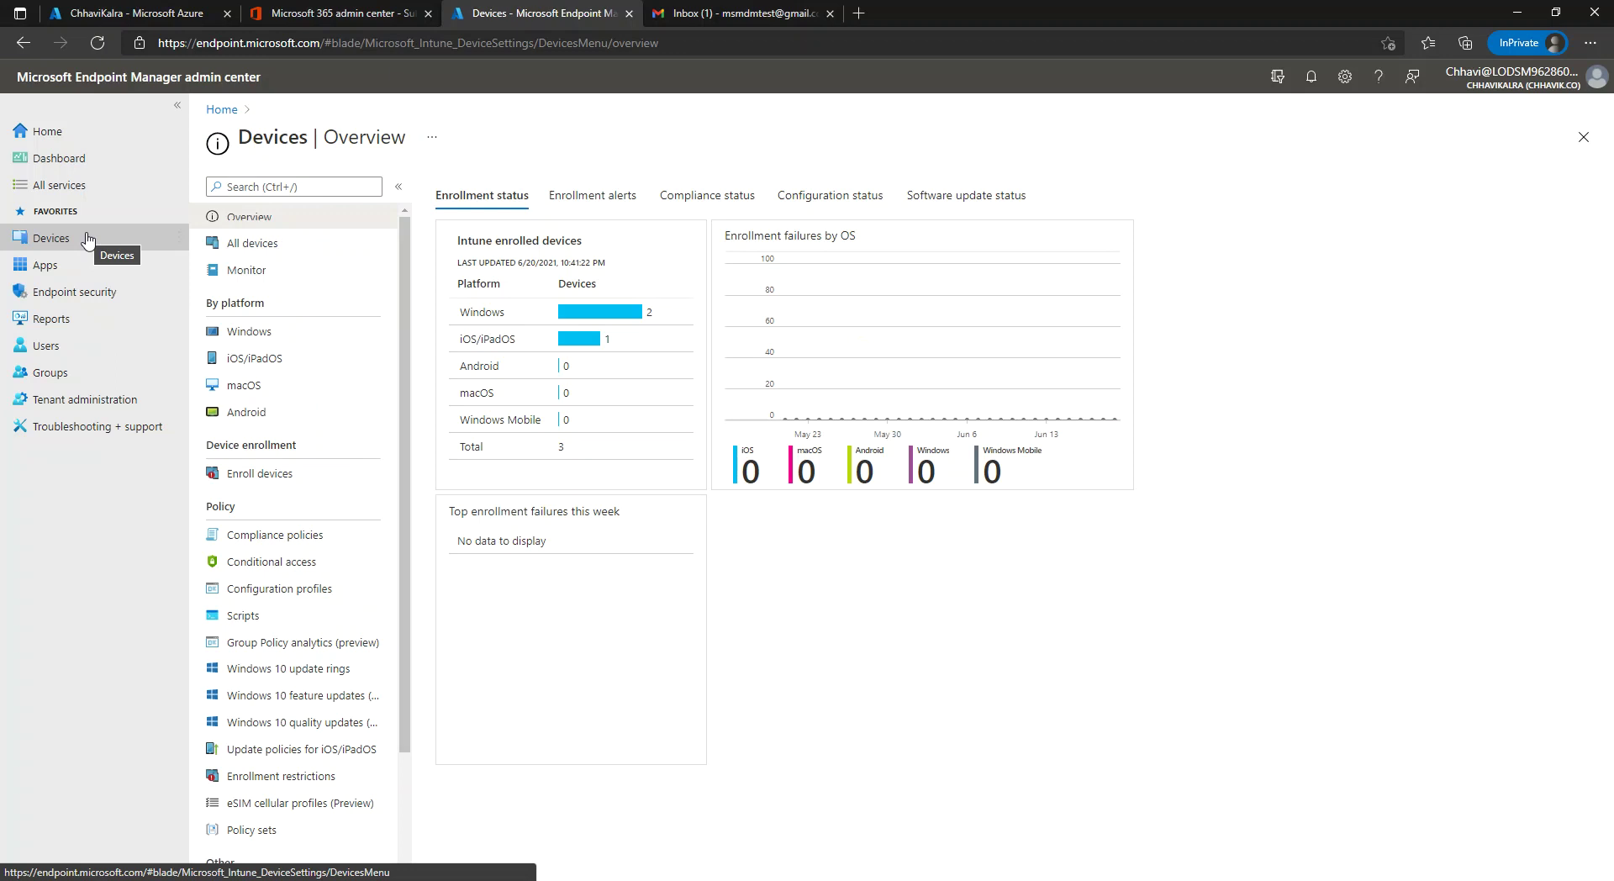
{"action": "left_click", "coordinate": [300, 488]}
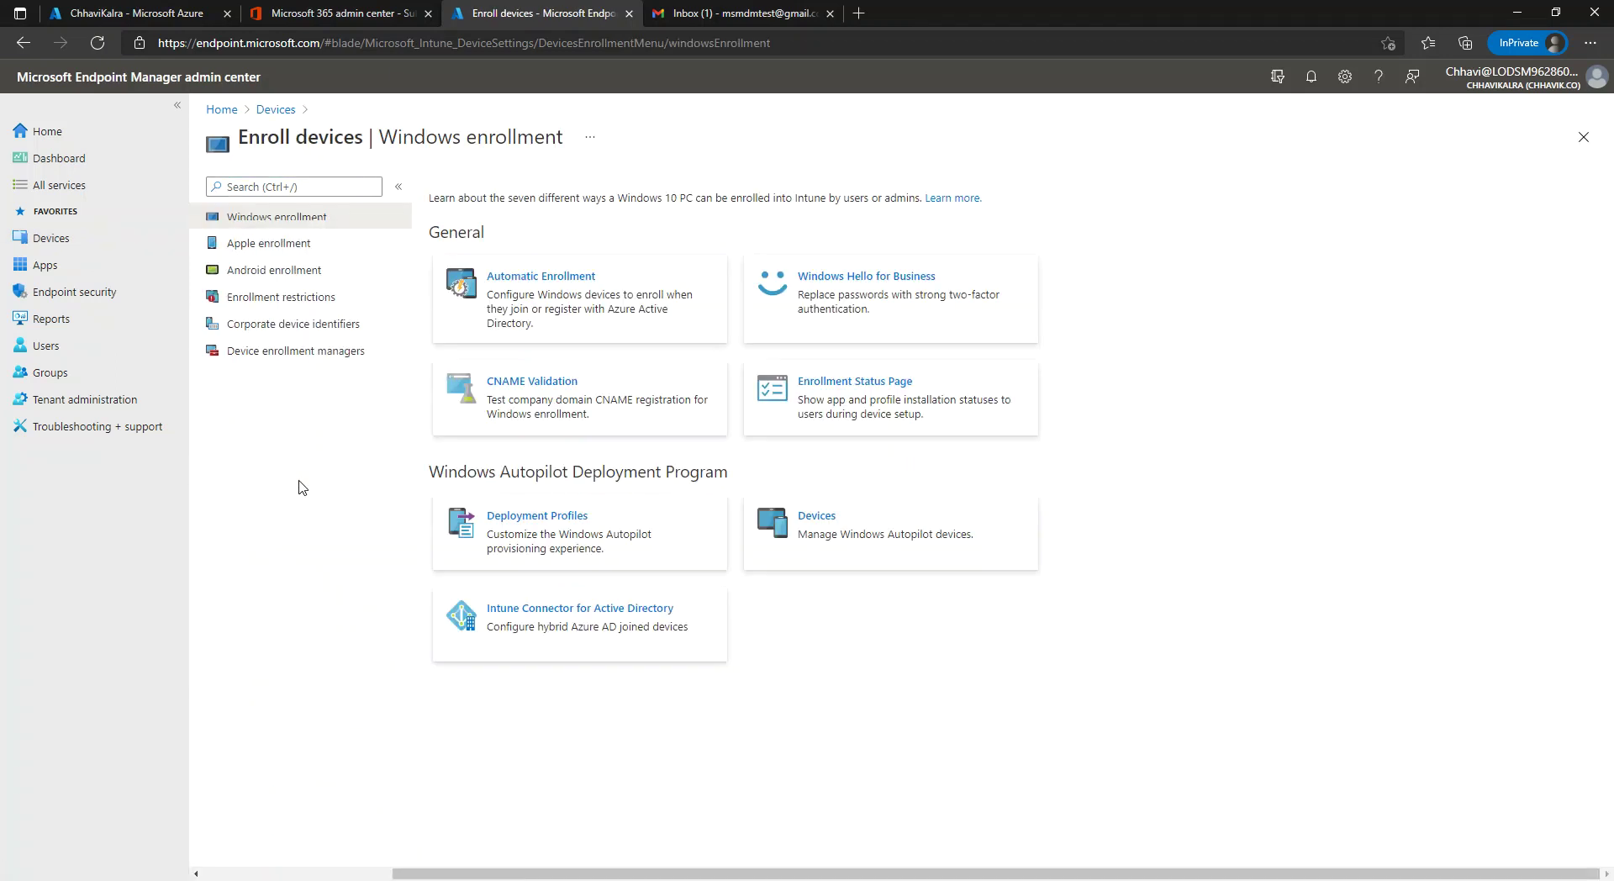
{"action": "left_click", "coordinate": [308, 271]}
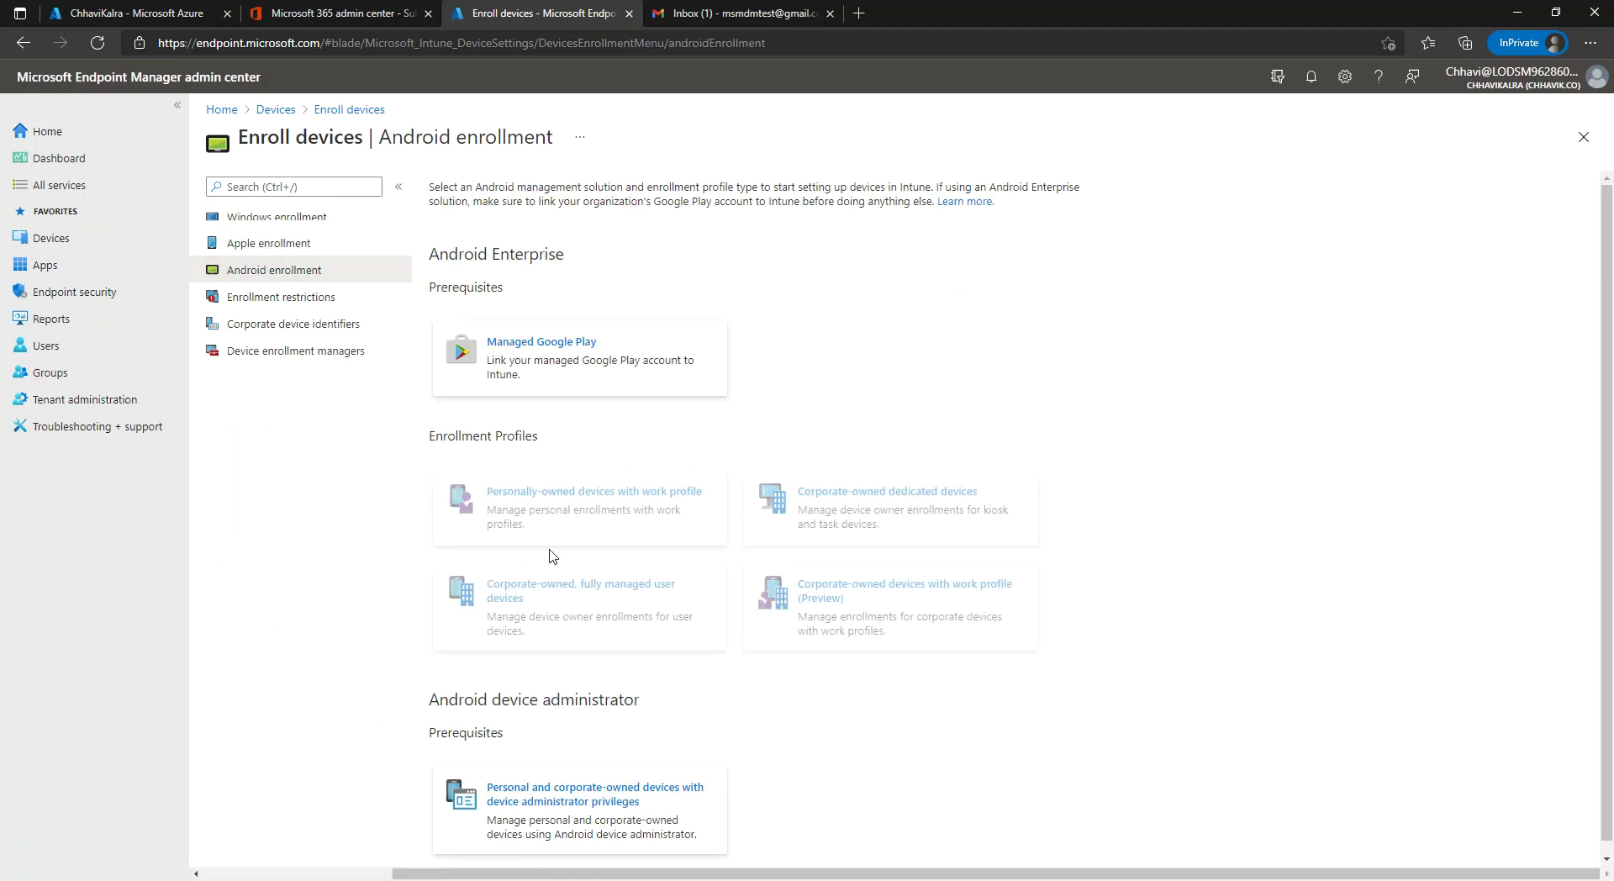
Highlight and review the Android Enterprise, Android device administrator and Enrollment Profiles headings.
{"action": "left_click_drag", "start_coordinate": [432, 688], "coordinate": [648, 713]}
{"action": "scroll", "coordinate": [698, 694], "scroll_direction": "up", "scroll_amount": 1}
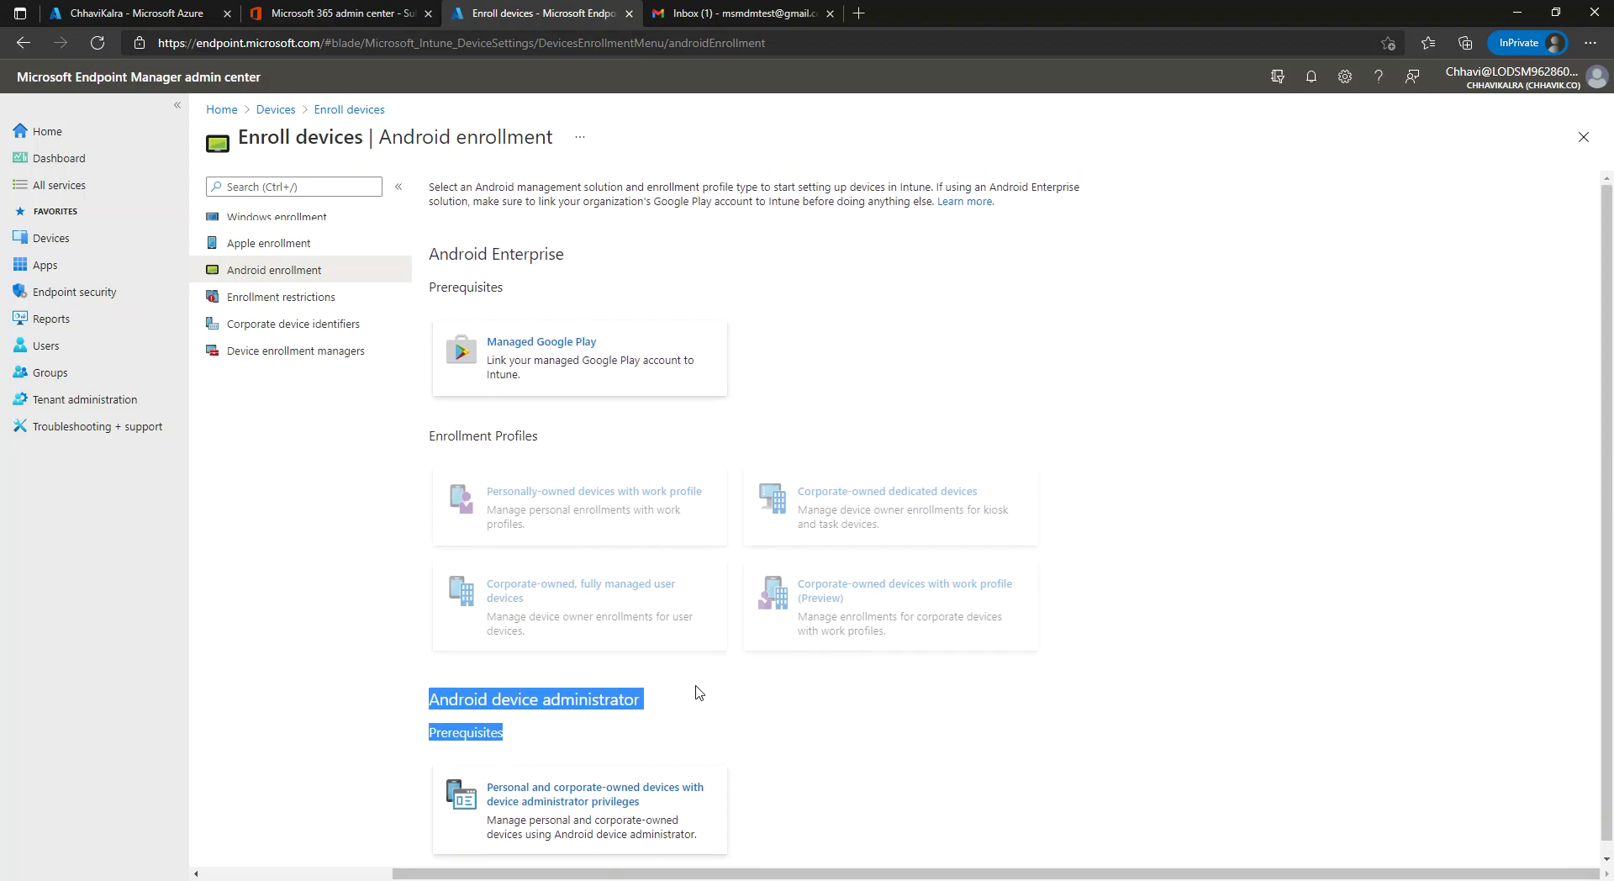
{"action": "left_click_drag", "start_coordinate": [427, 252], "coordinate": [584, 267]}
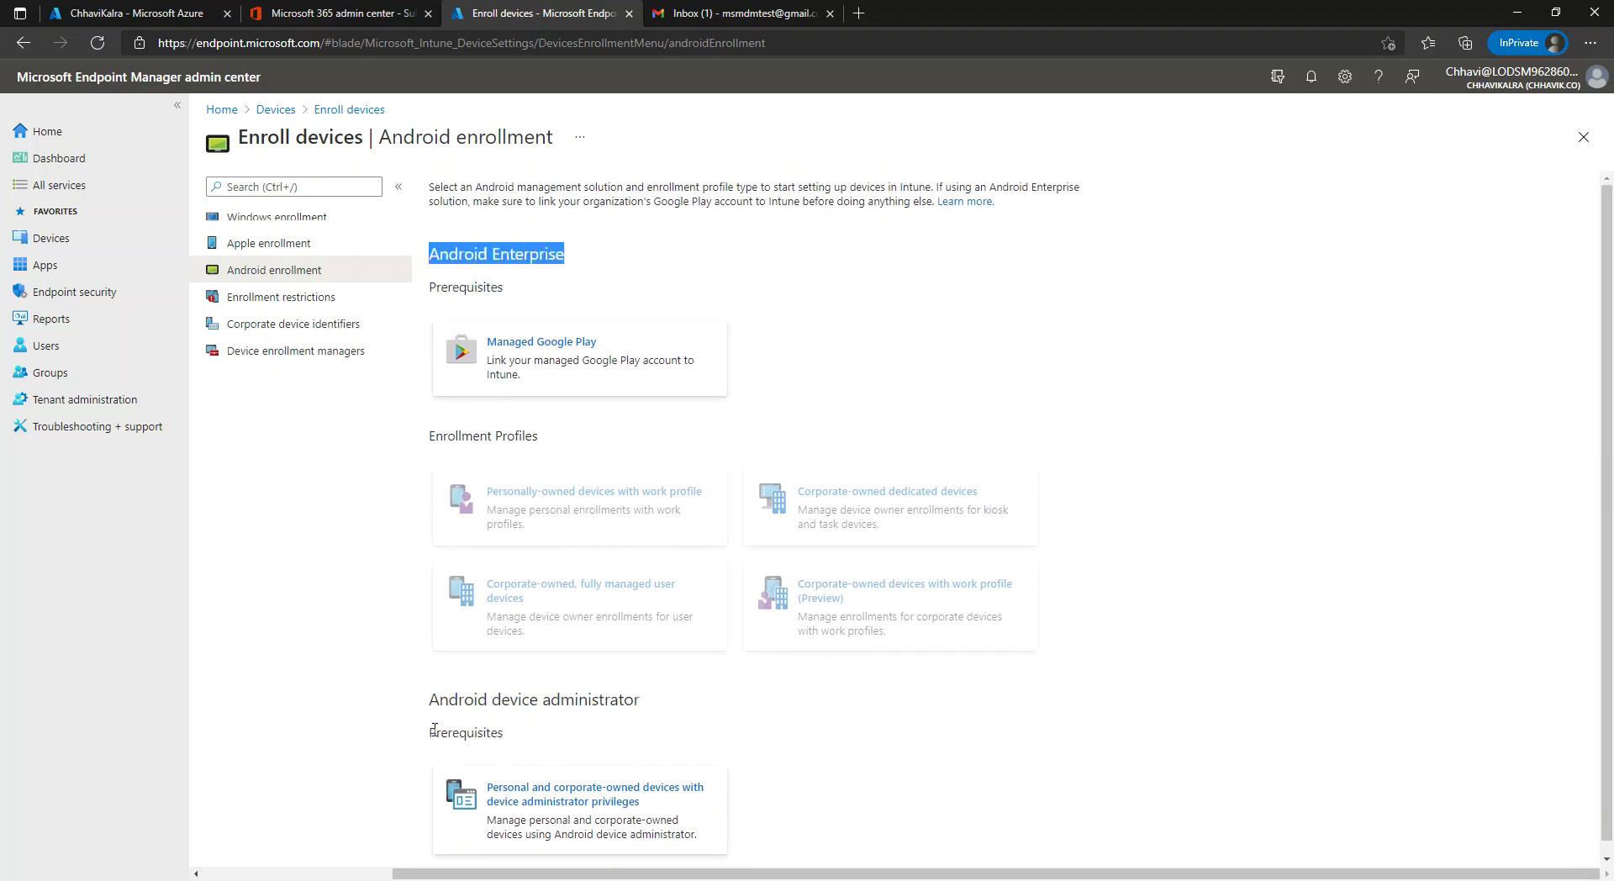
{"action": "left_click_drag", "start_coordinate": [449, 699], "coordinate": [665, 714]}
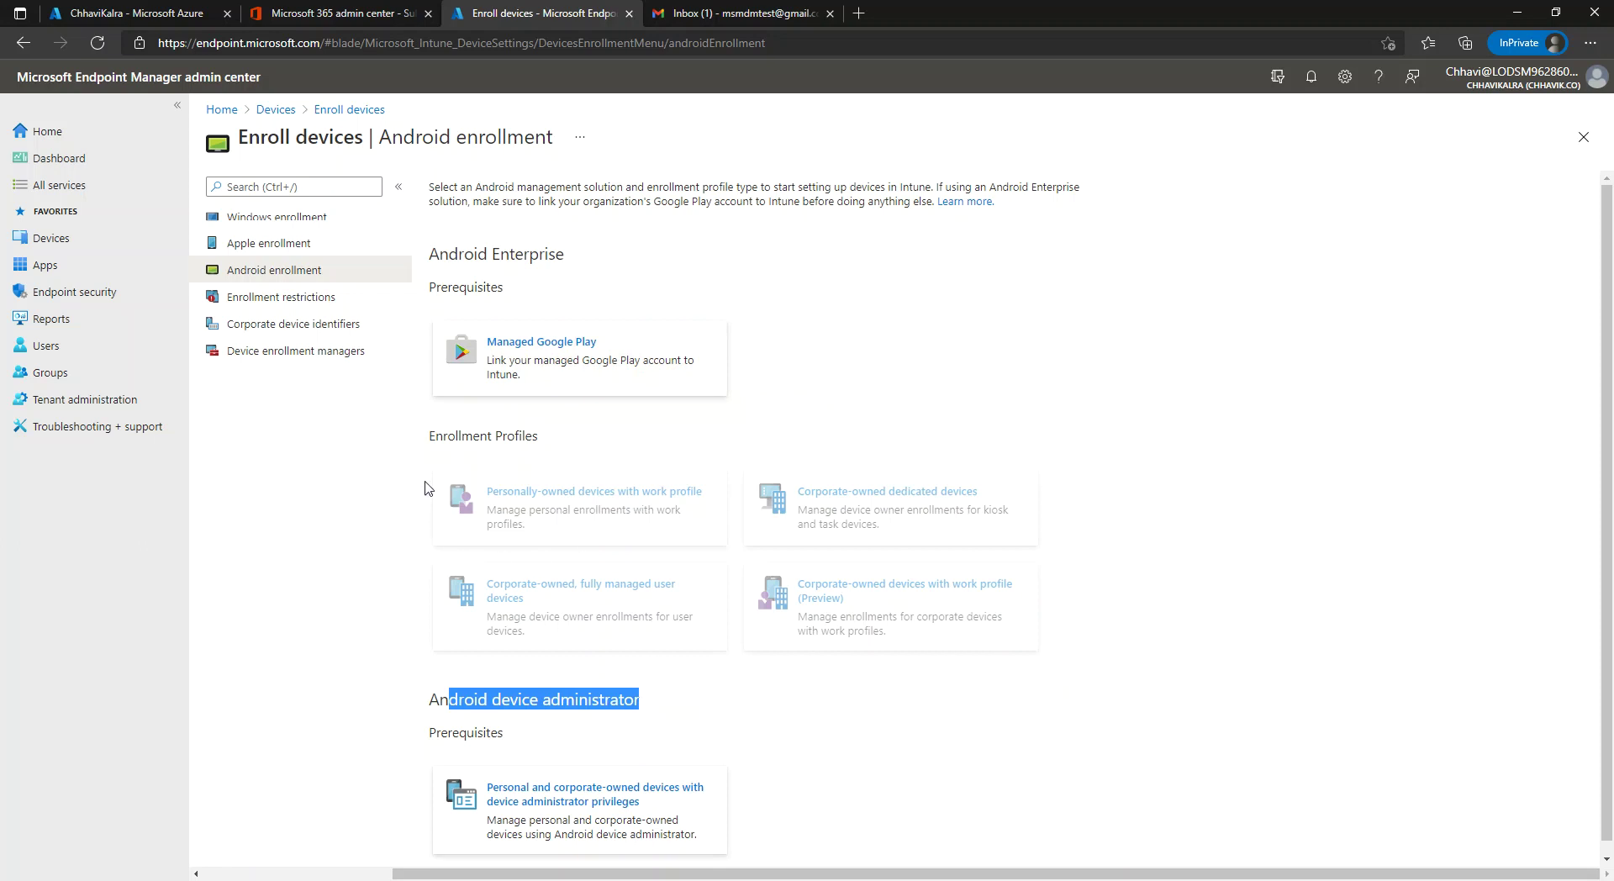
{"action": "left_click_drag", "start_coordinate": [430, 434], "coordinate": [549, 444]}
{"action": "left_click", "coordinate": [854, 528]}
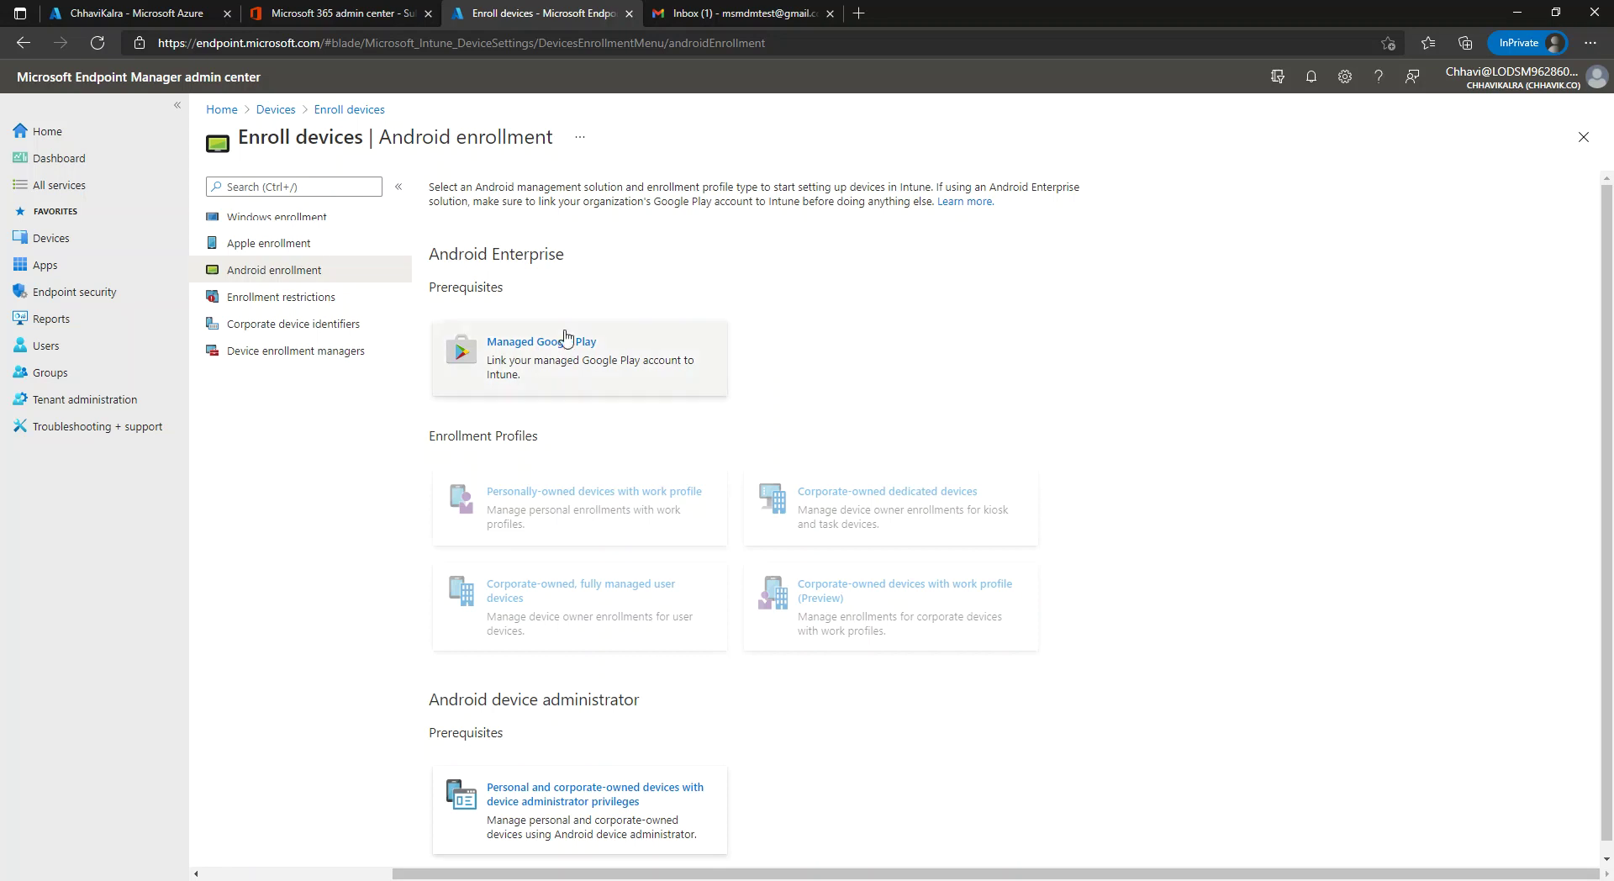
Open the Managed Google Play card, agree to share data with Google, and launch Google.
{"action": "left_click", "coordinate": [561, 356]}
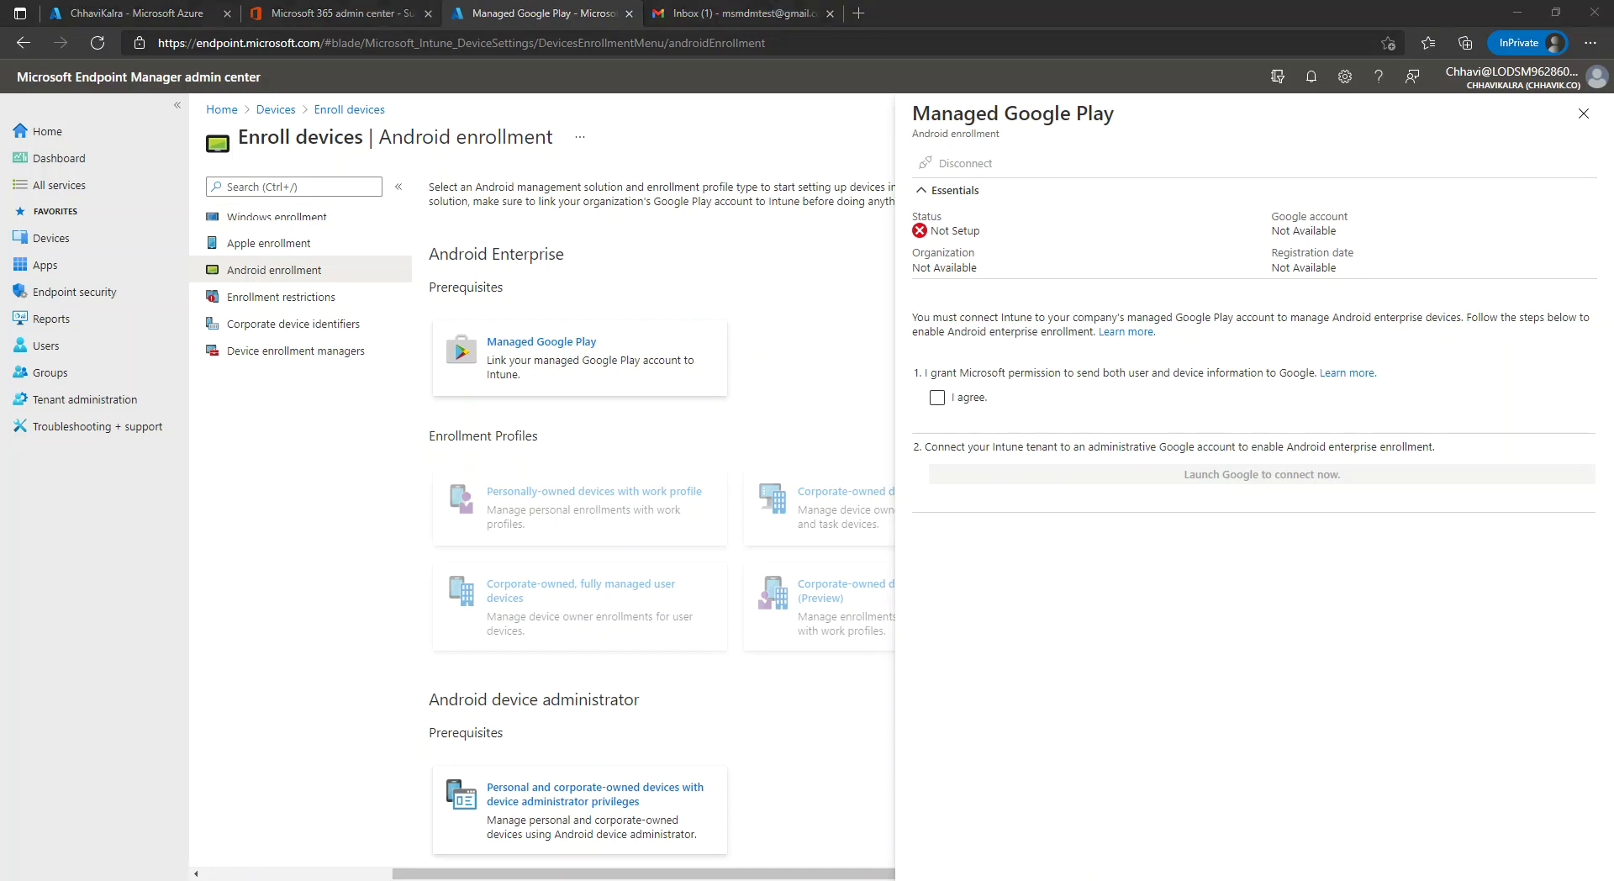
{"action": "left_click", "coordinate": [935, 398]}
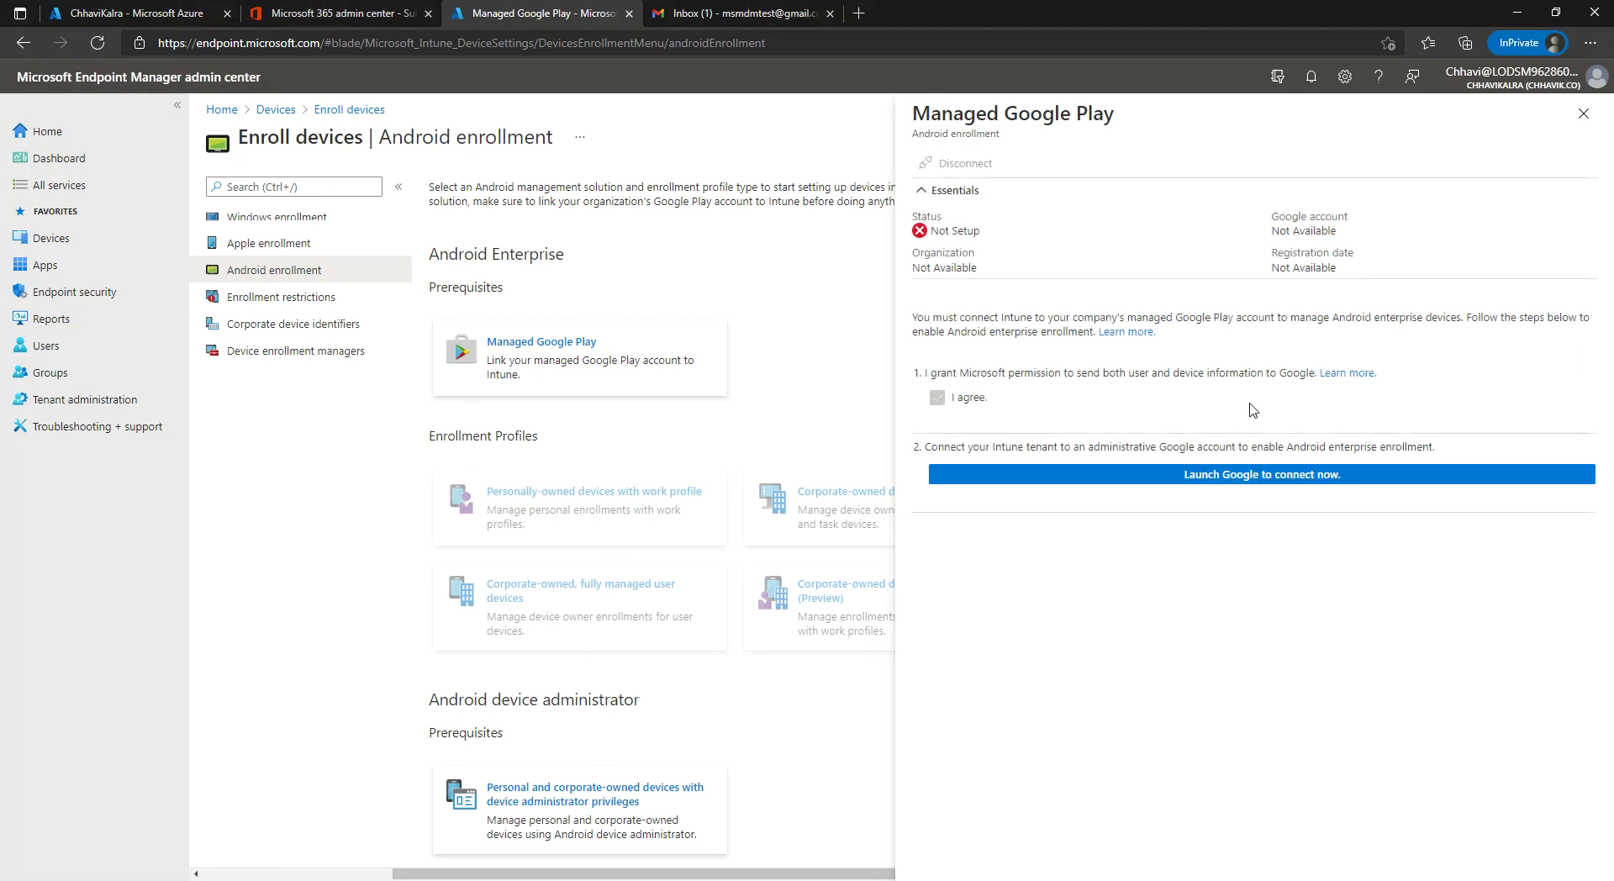
{"action": "left_click", "coordinate": [1251, 478]}
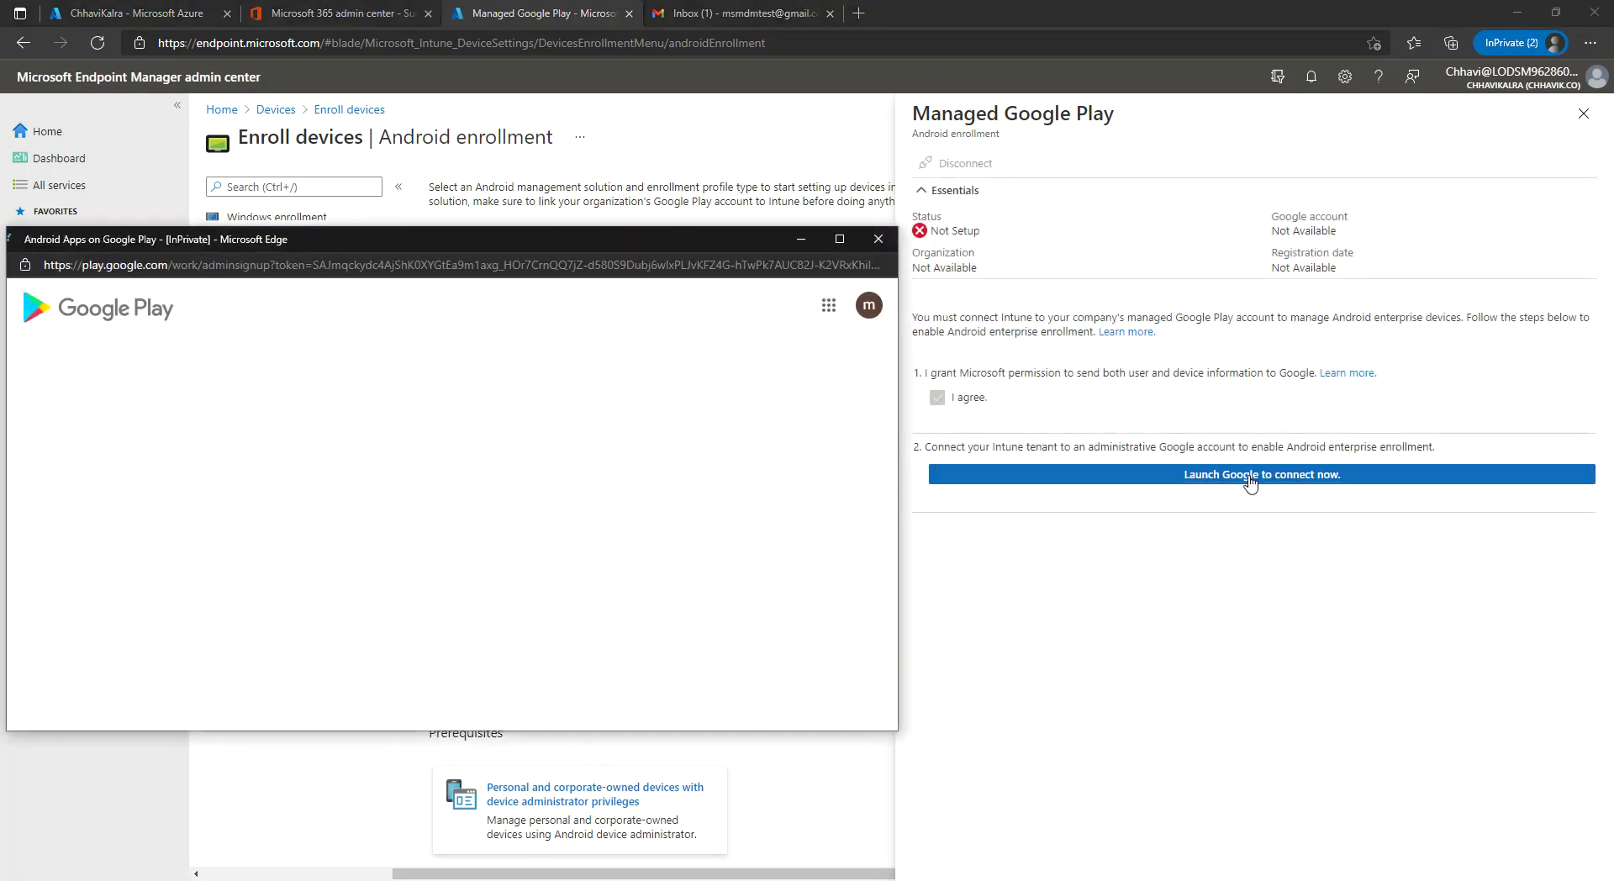
Maximize the Google Play window, start sign-up, and enter the business name.
{"action": "left_click", "coordinate": [845, 242]}
{"action": "left_click", "coordinate": [1471, 236]}
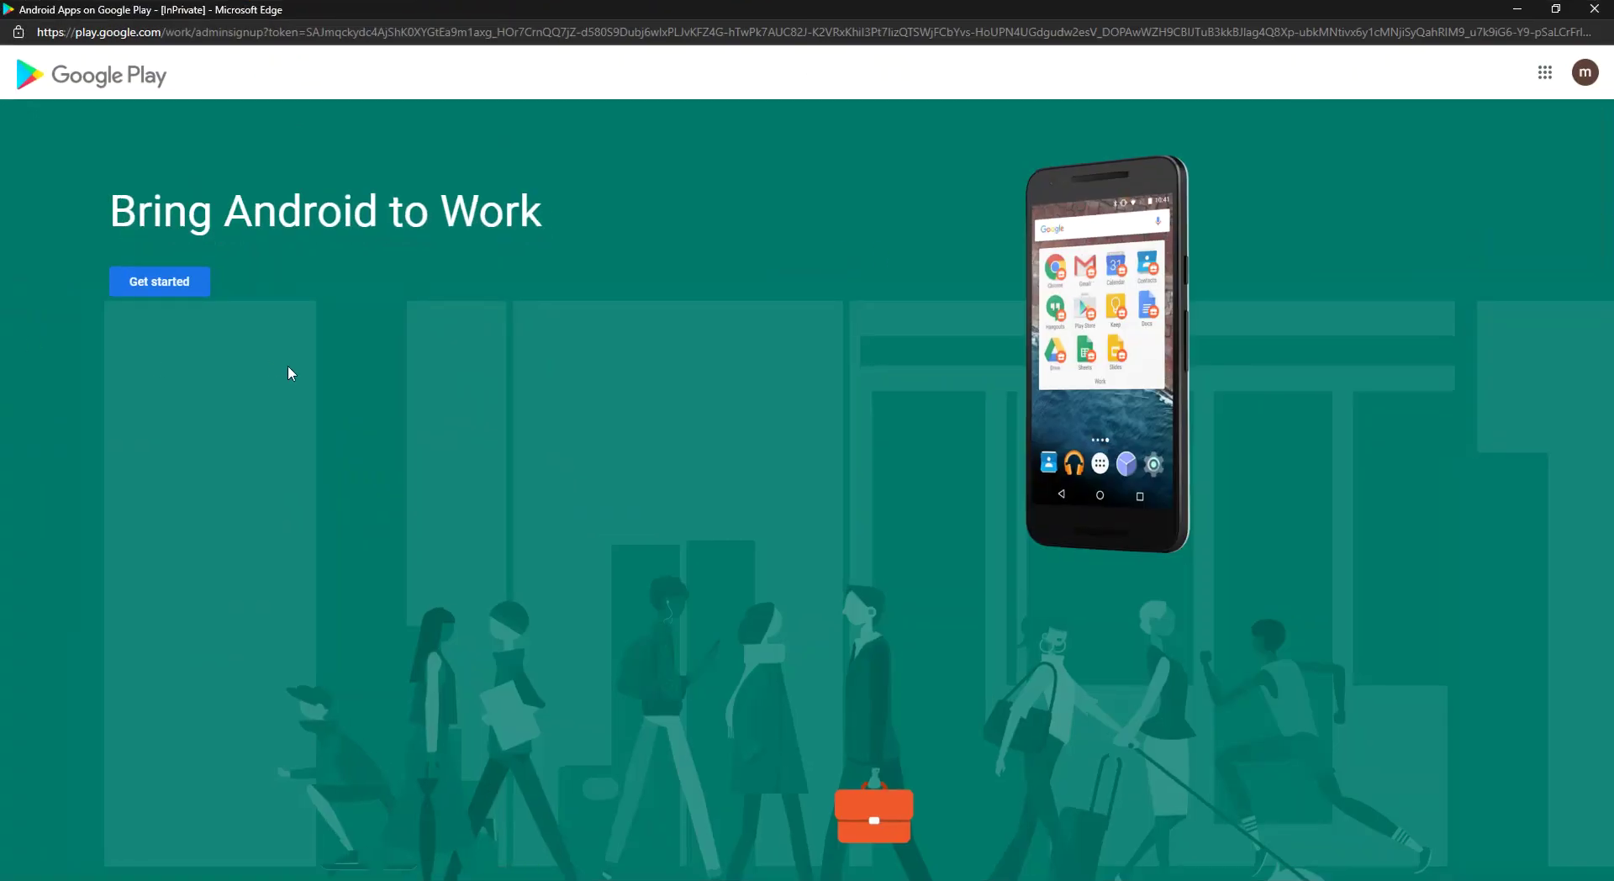
{"action": "left_click", "coordinate": [170, 290]}
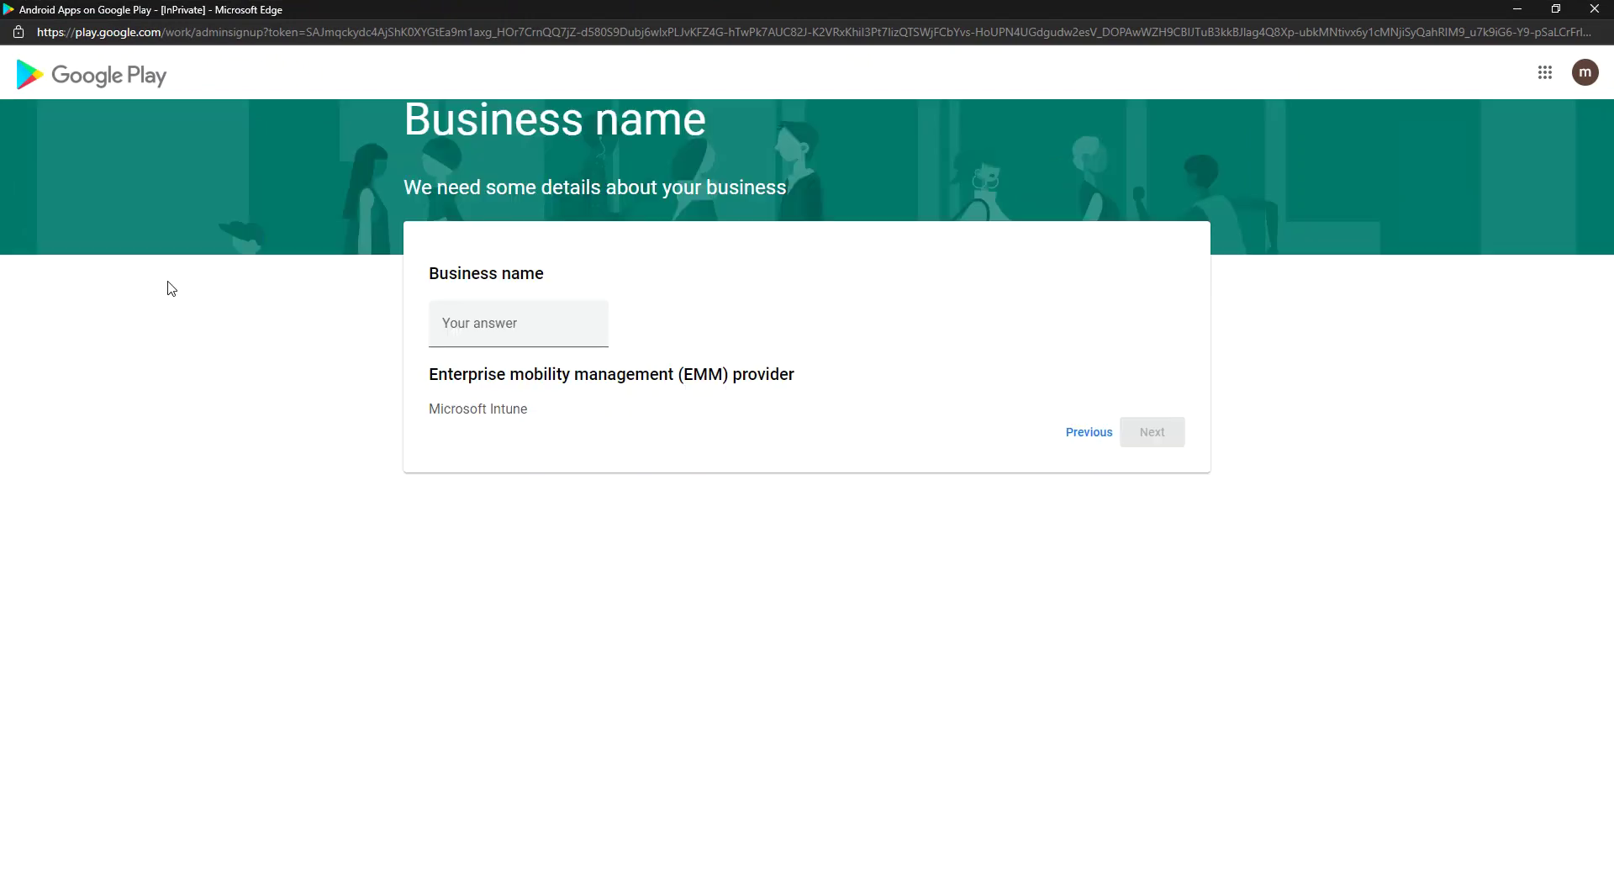
{"action": "left_click", "coordinate": [569, 340]}
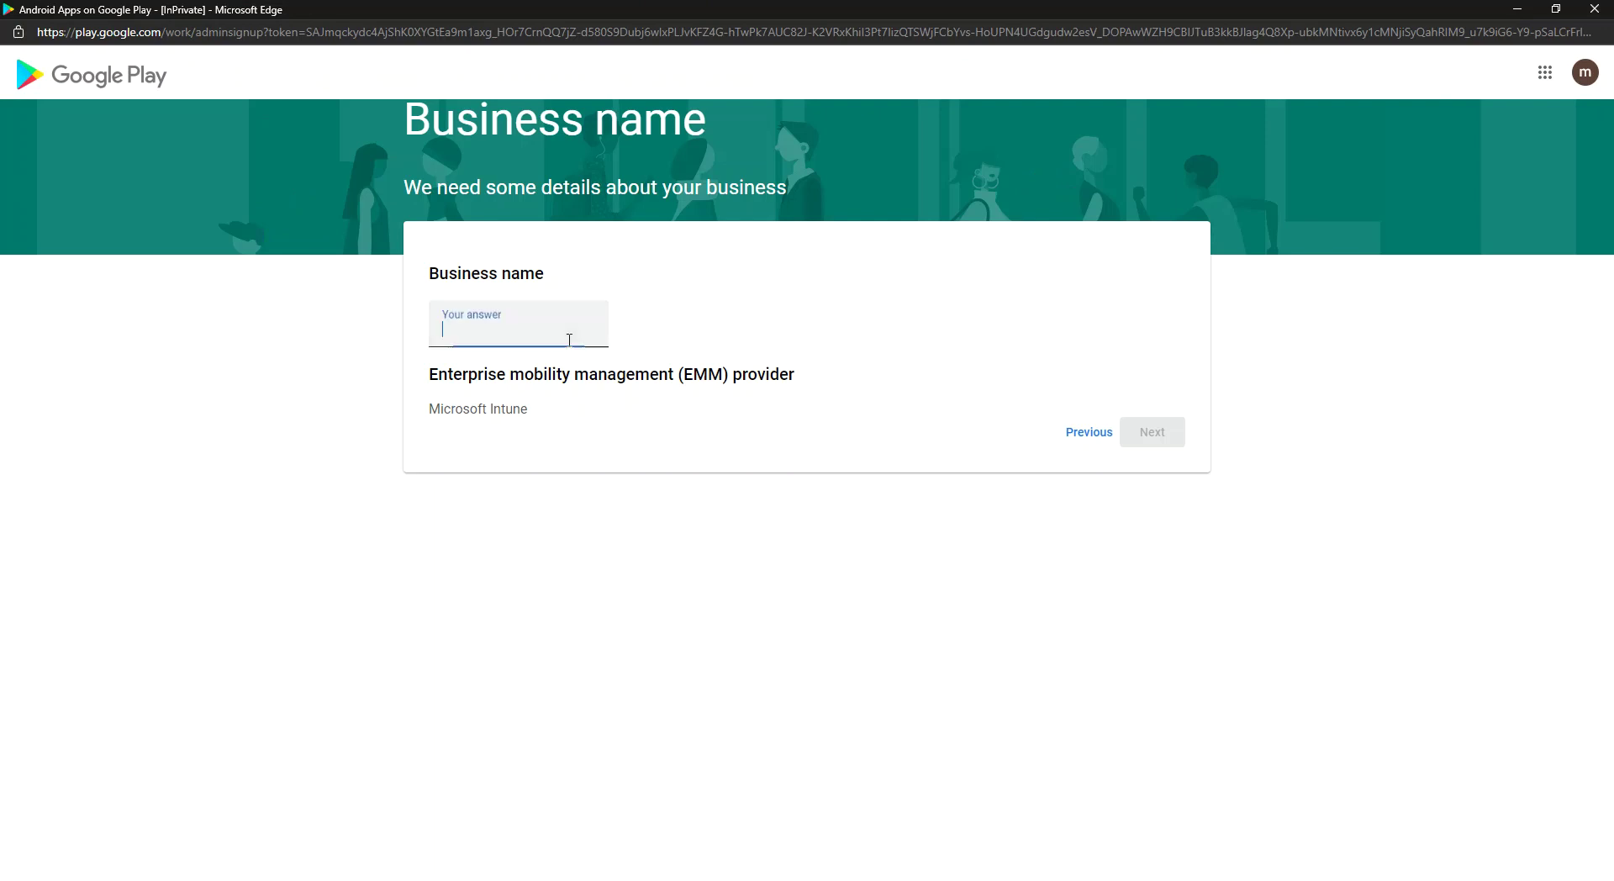
{"action": "type", "text": "C"}
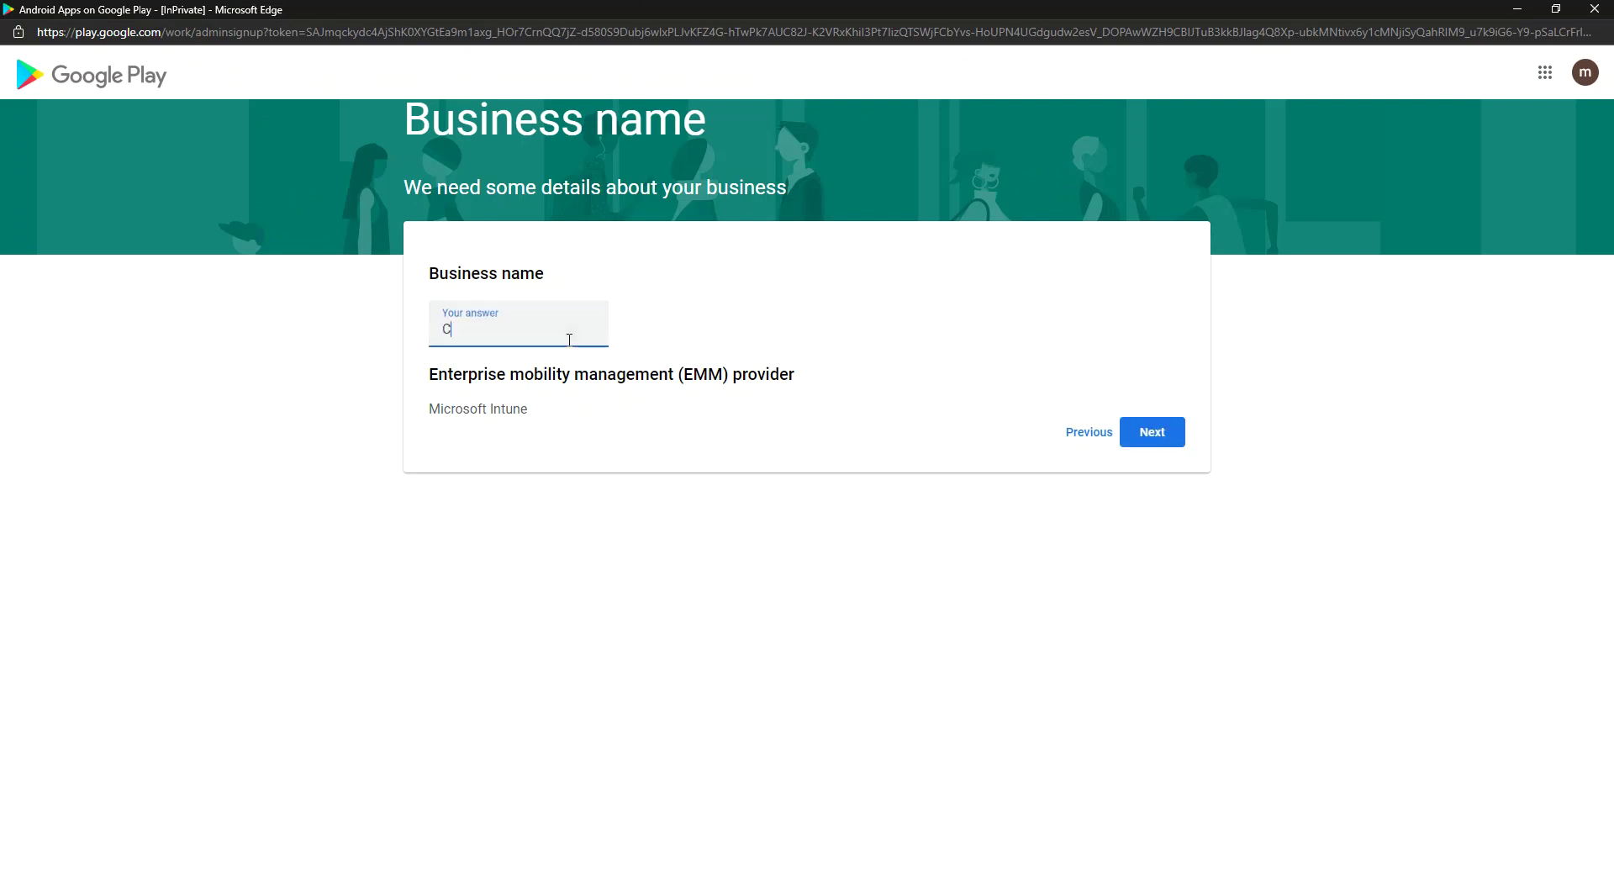
{"action": "type", "text": "hhaviKalra"}
{"action": "left_click", "coordinate": [1151, 445]}
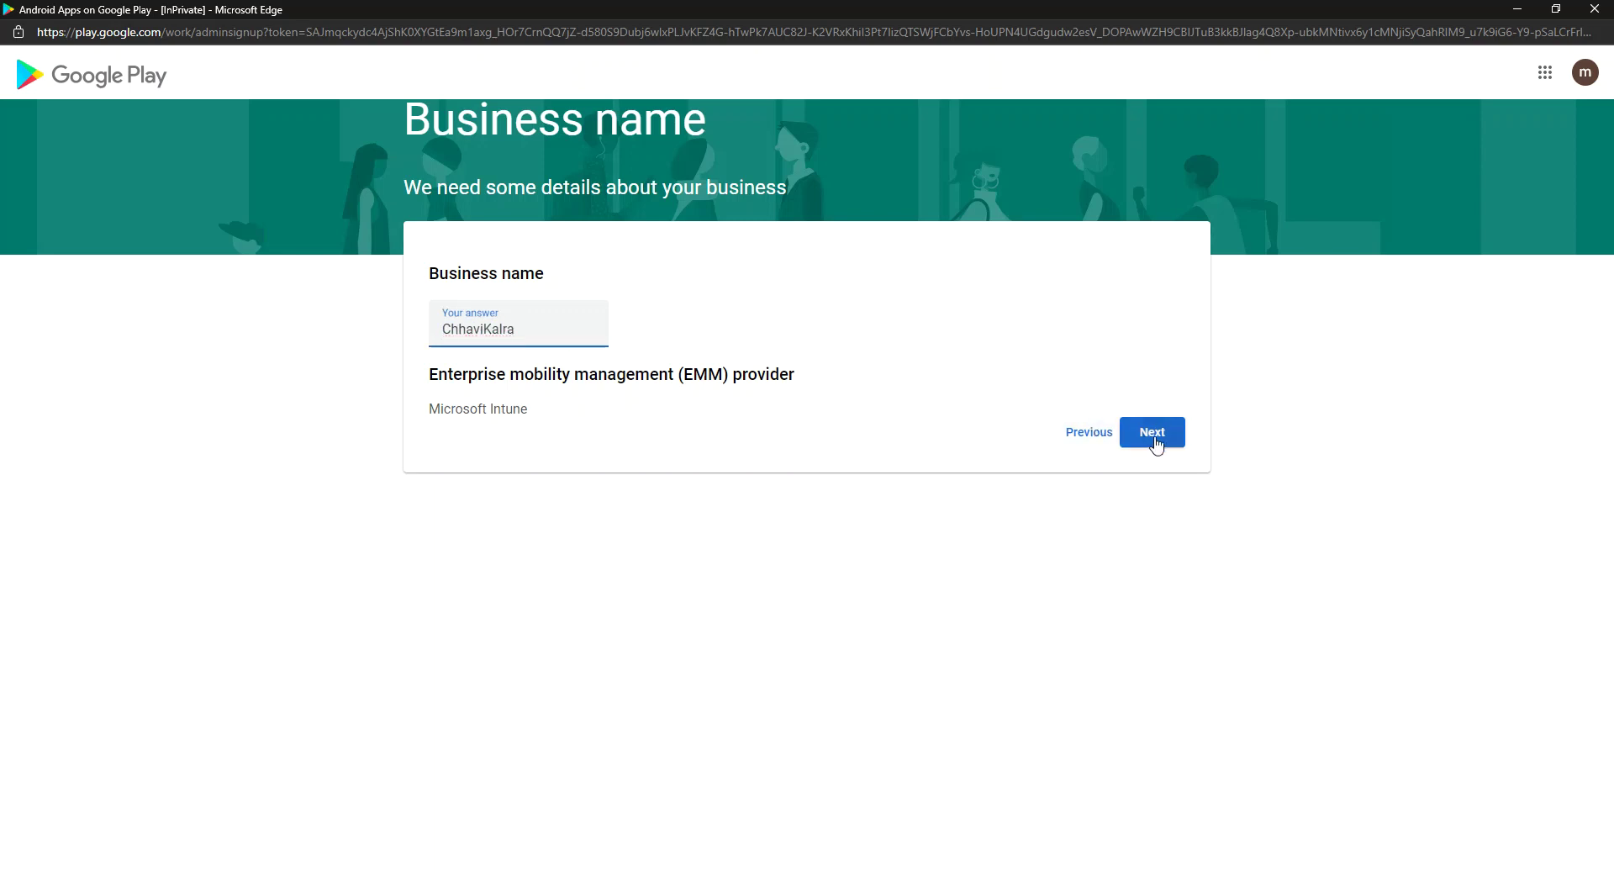
{"action": "left_click", "coordinate": [442, 424]}
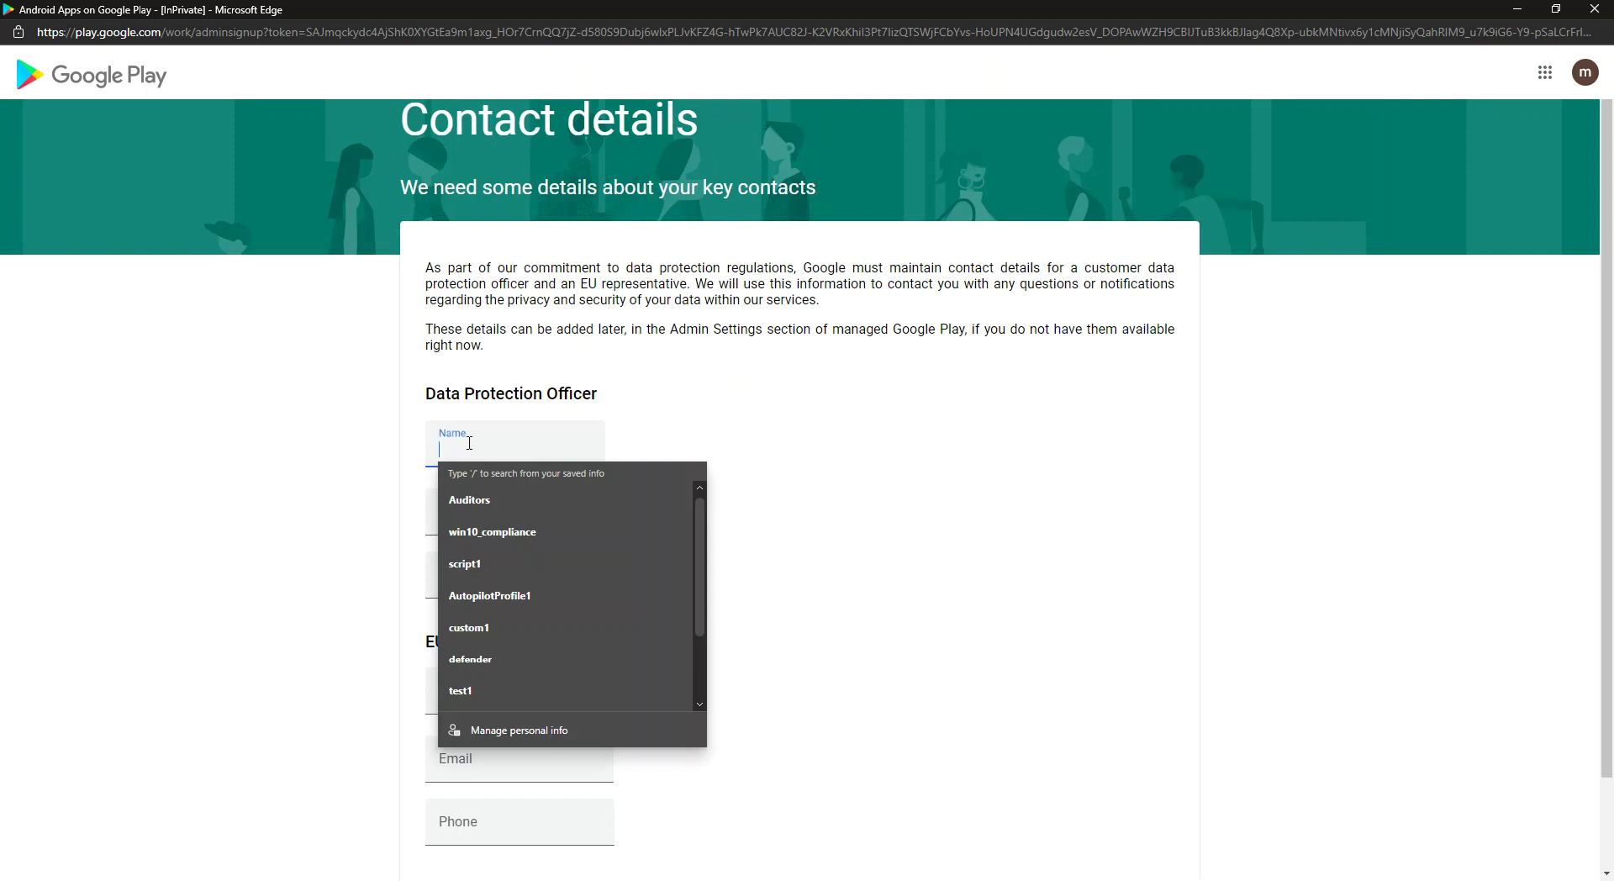
Enter the Data Protection Officer's name, e-mail and phone, accept the agreement, and confirm.
{"action": "type", "text": "Chhavi"}
{"action": "key", "text": "Tab"}
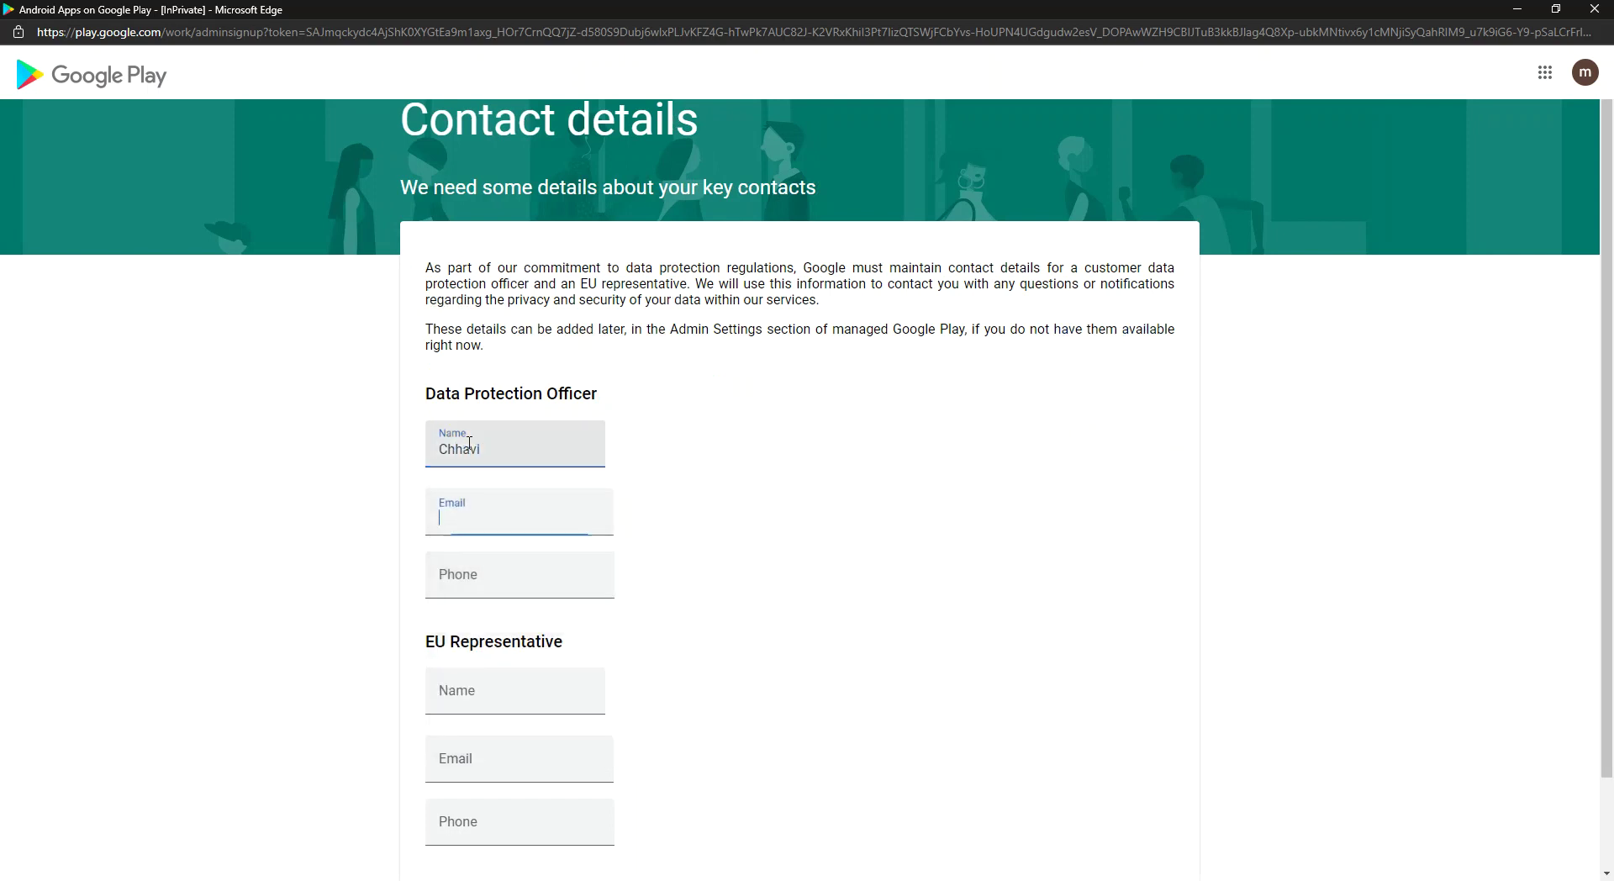
{"action": "type", "text": "chhavikal"}
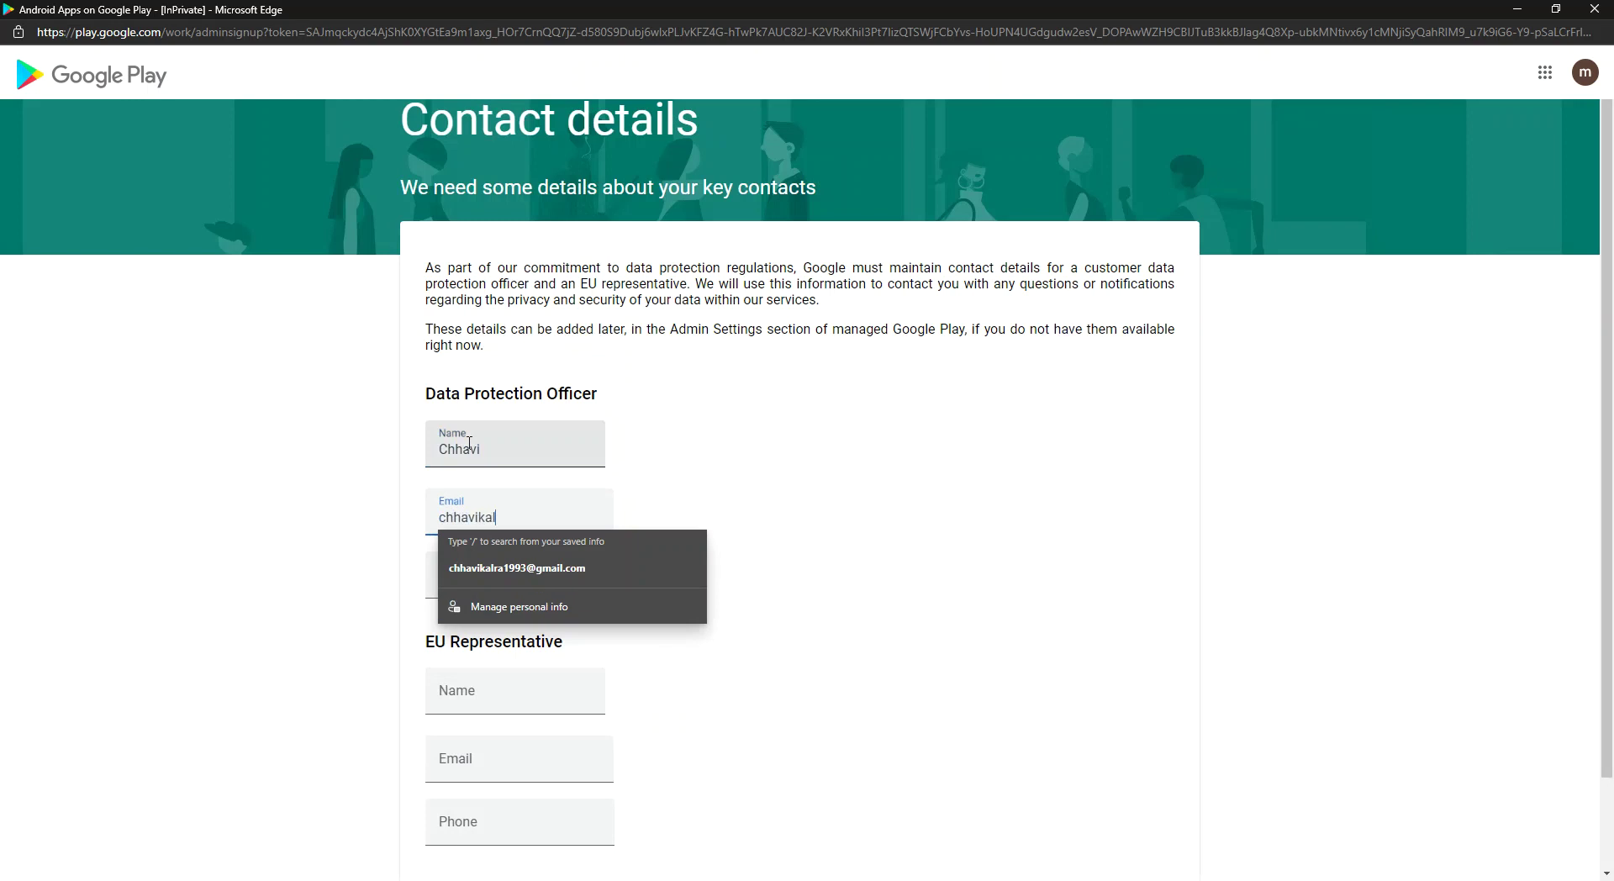
{"action": "key", "text": "Down"}
{"action": "key", "text": "Return"}
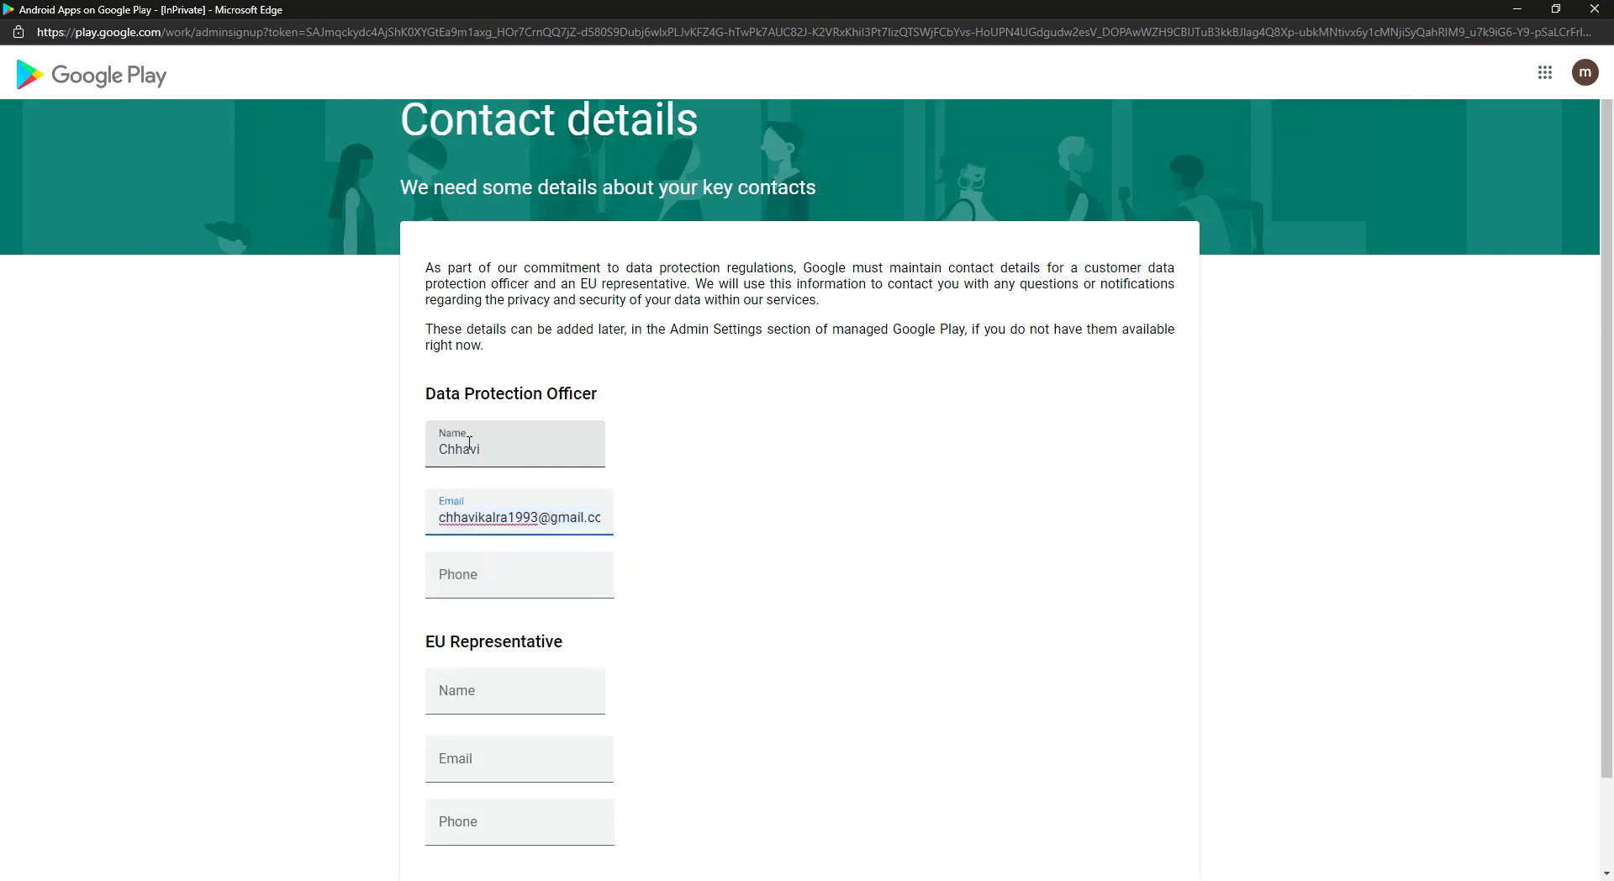
{"action": "left_click", "coordinate": [478, 594]}
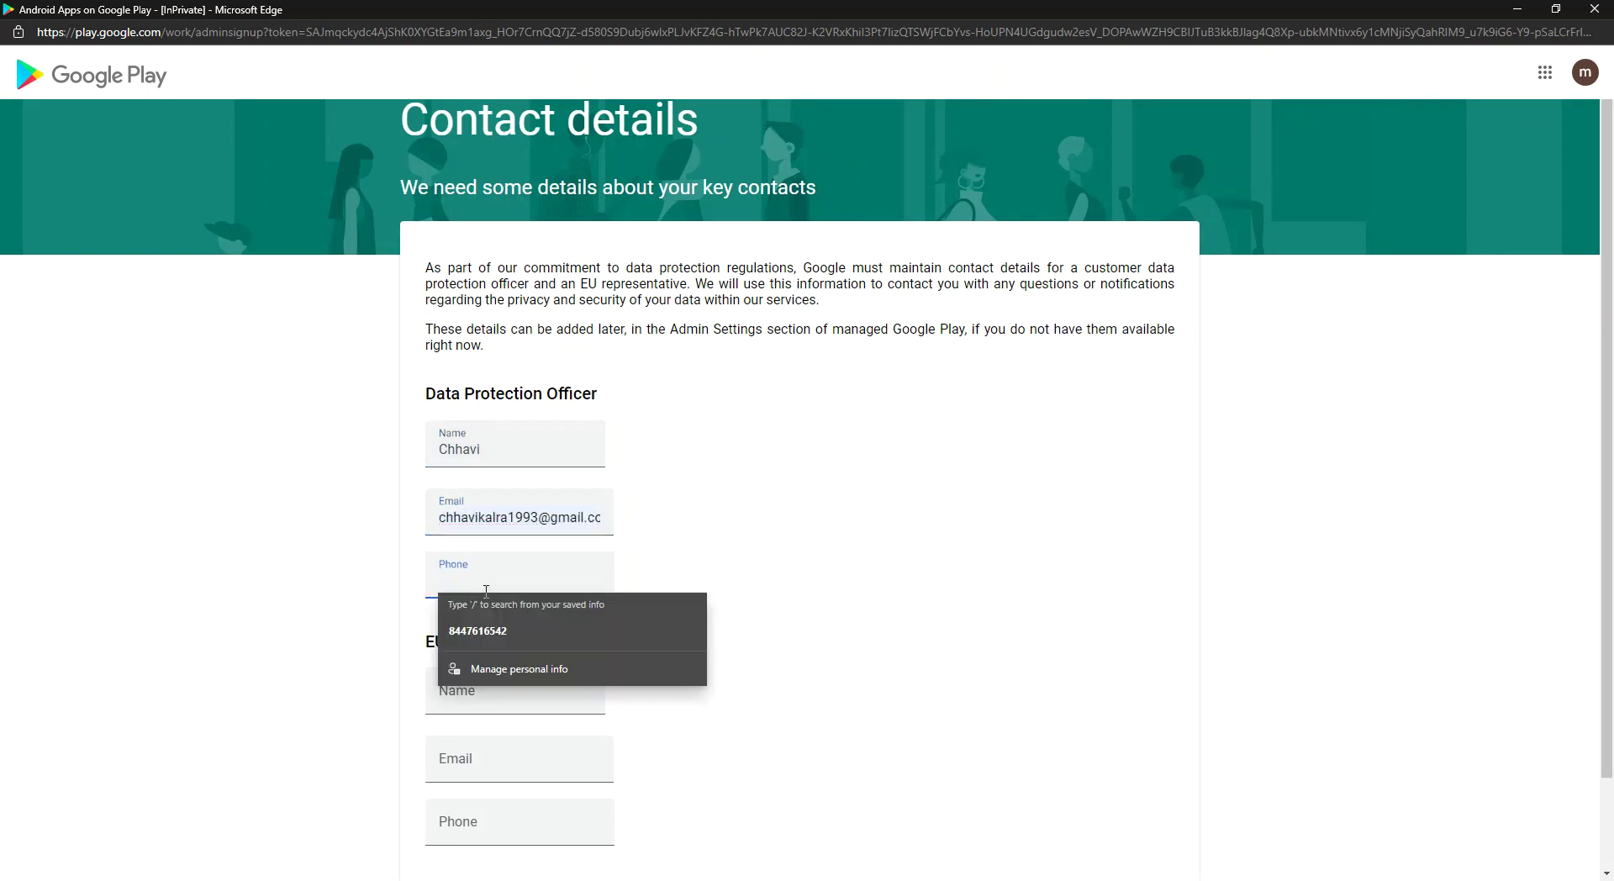
{"action": "left_click", "coordinate": [487, 632]}
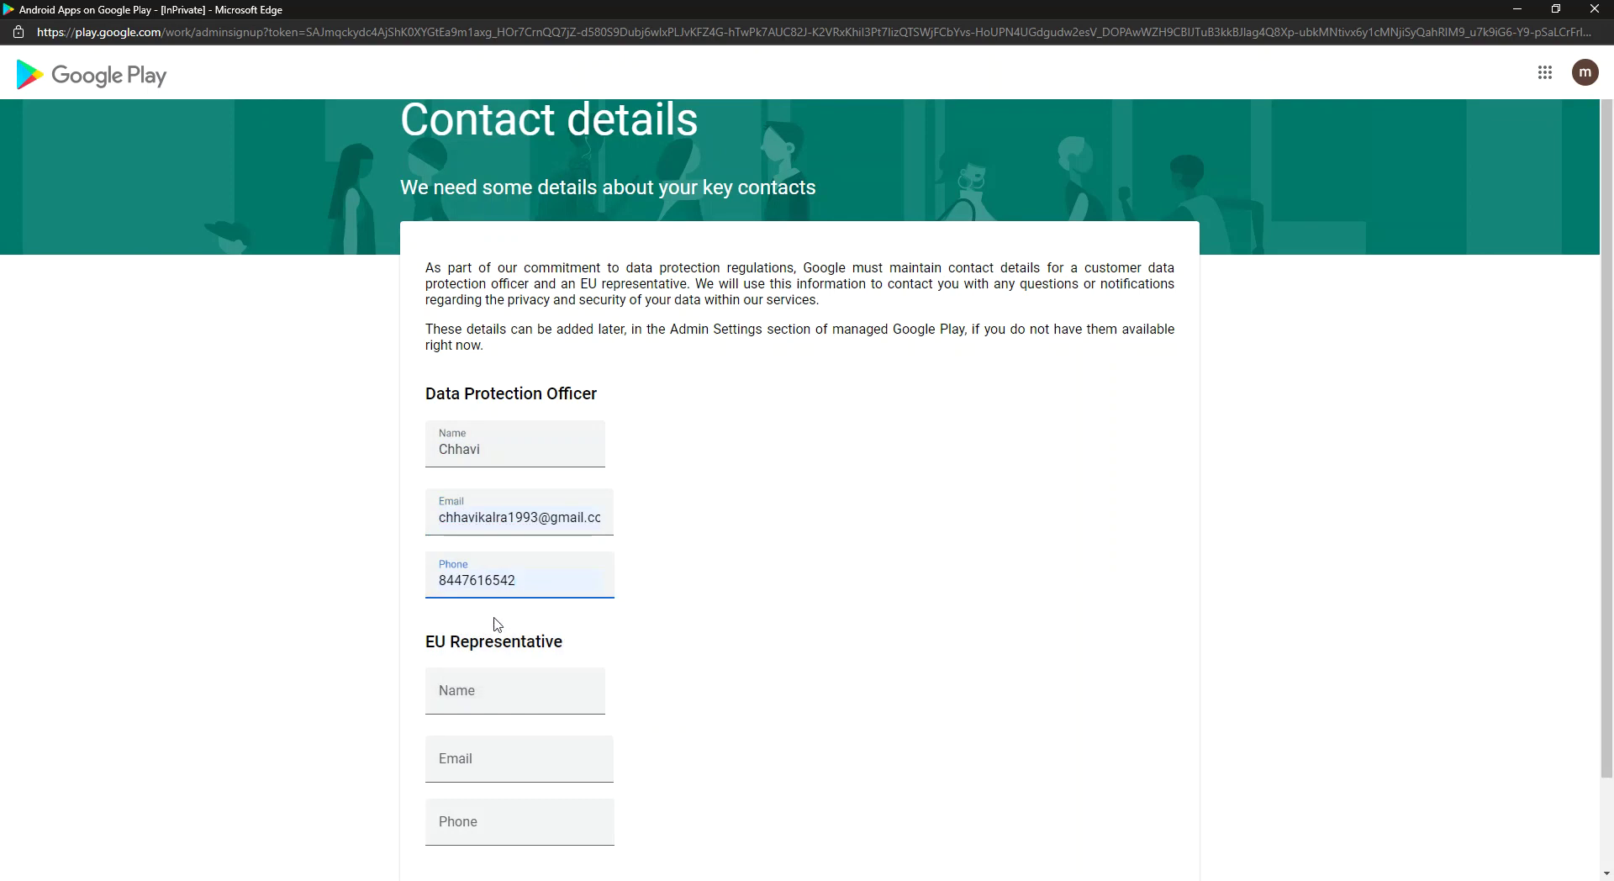
{"action": "scroll", "coordinate": [494, 626], "scroll_direction": "down", "scroll_amount": 1}
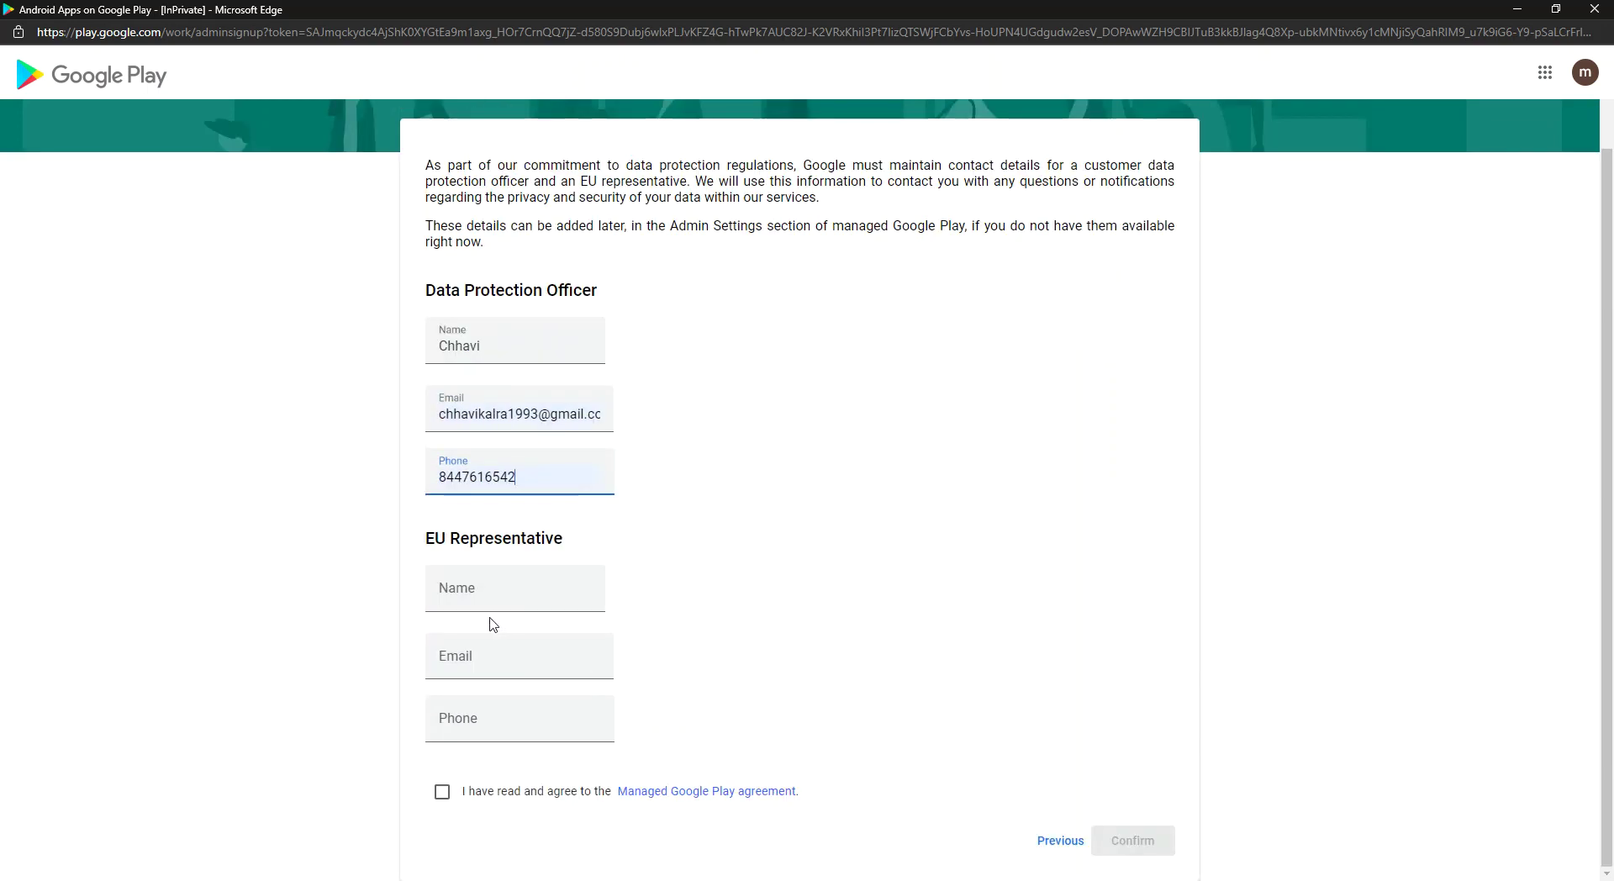
{"action": "left_click", "coordinate": [442, 794]}
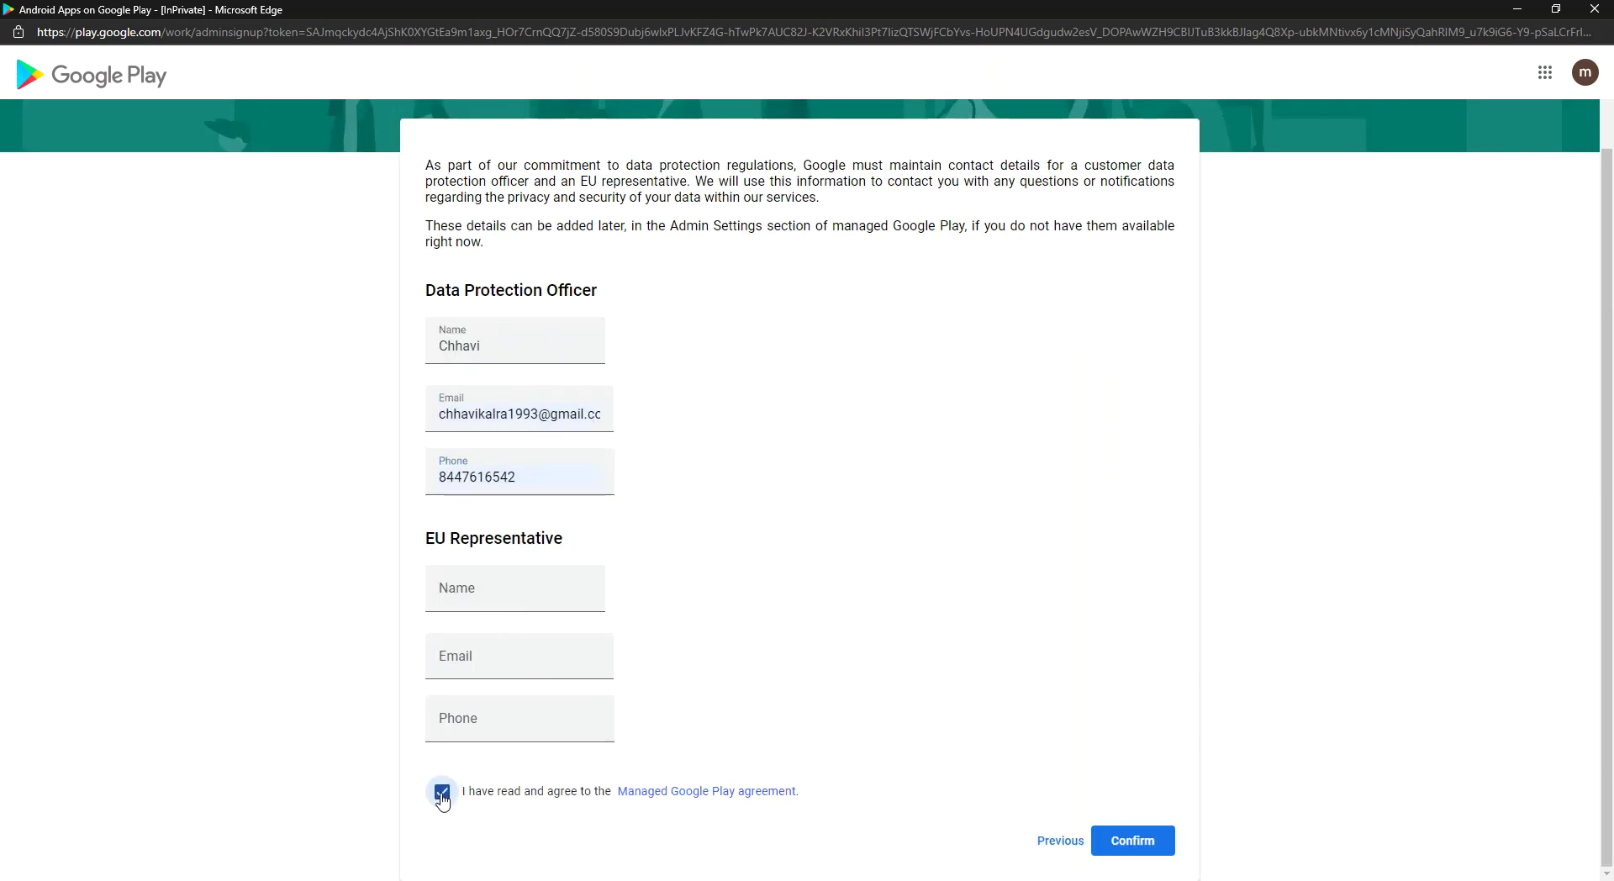
{"action": "left_click", "coordinate": [1149, 844]}
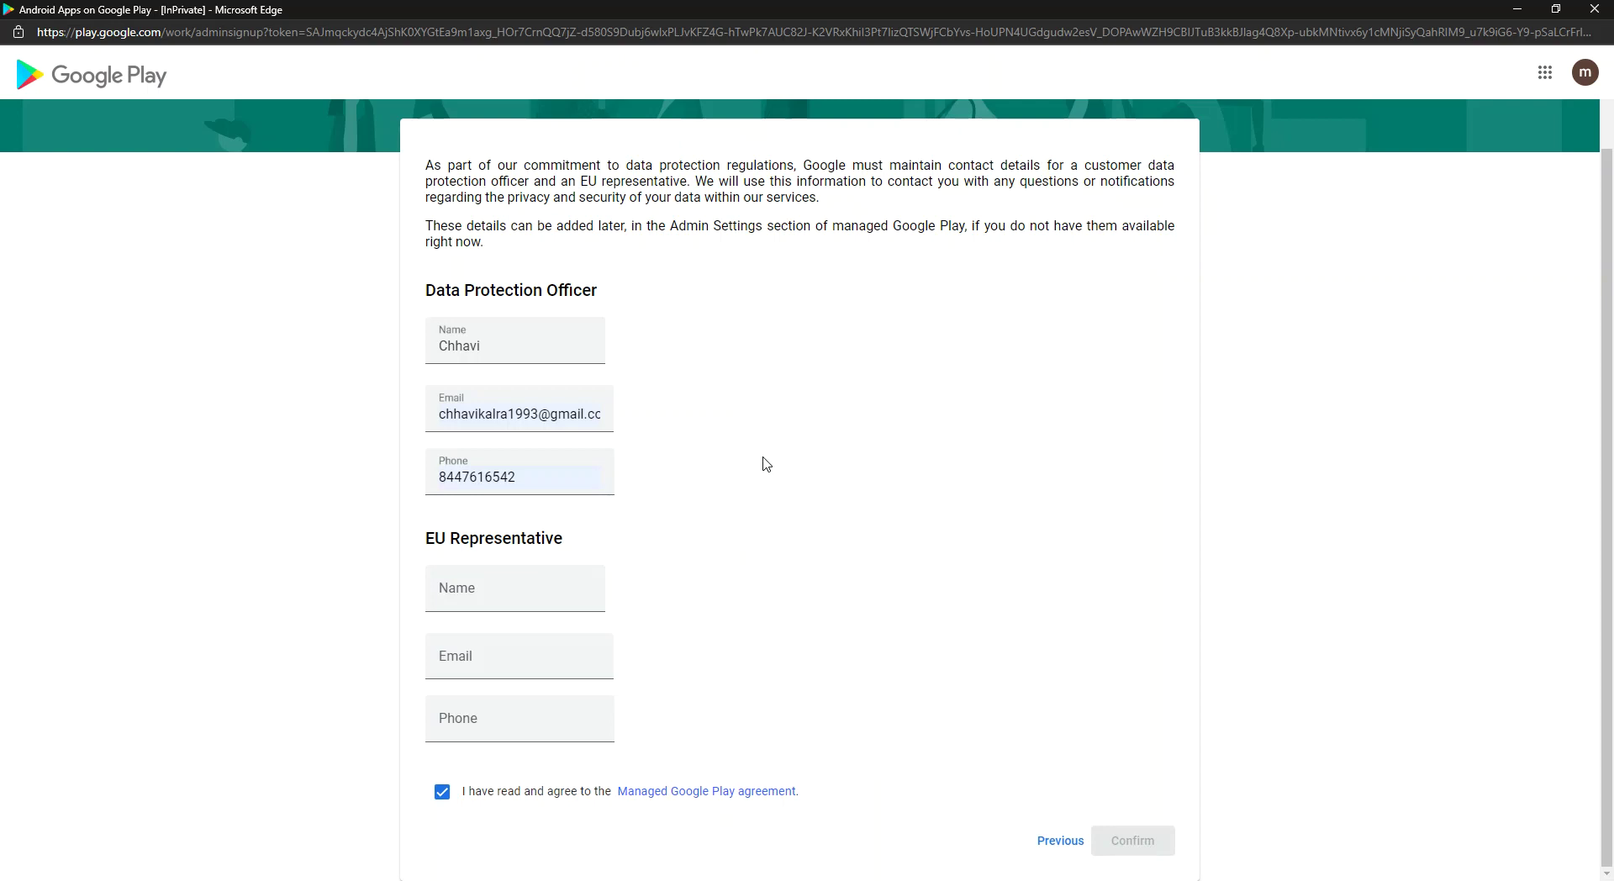
Complete the Google Play registration and dismiss the admin center's success notification.
{"action": "key", "text": "Return"}
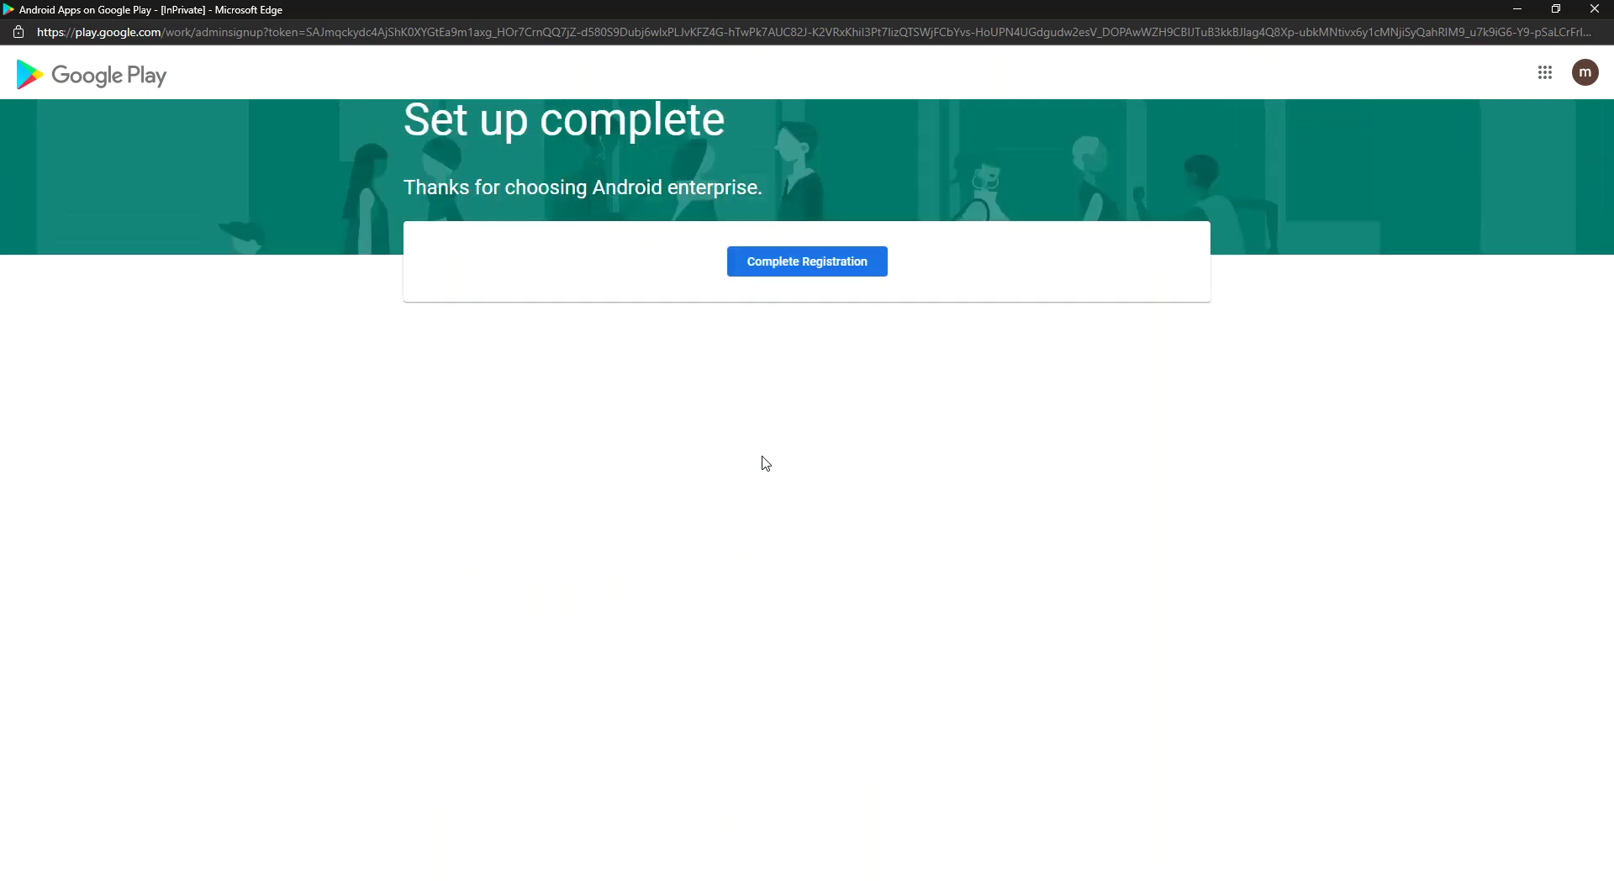
{"action": "left_click", "coordinate": [818, 268]}
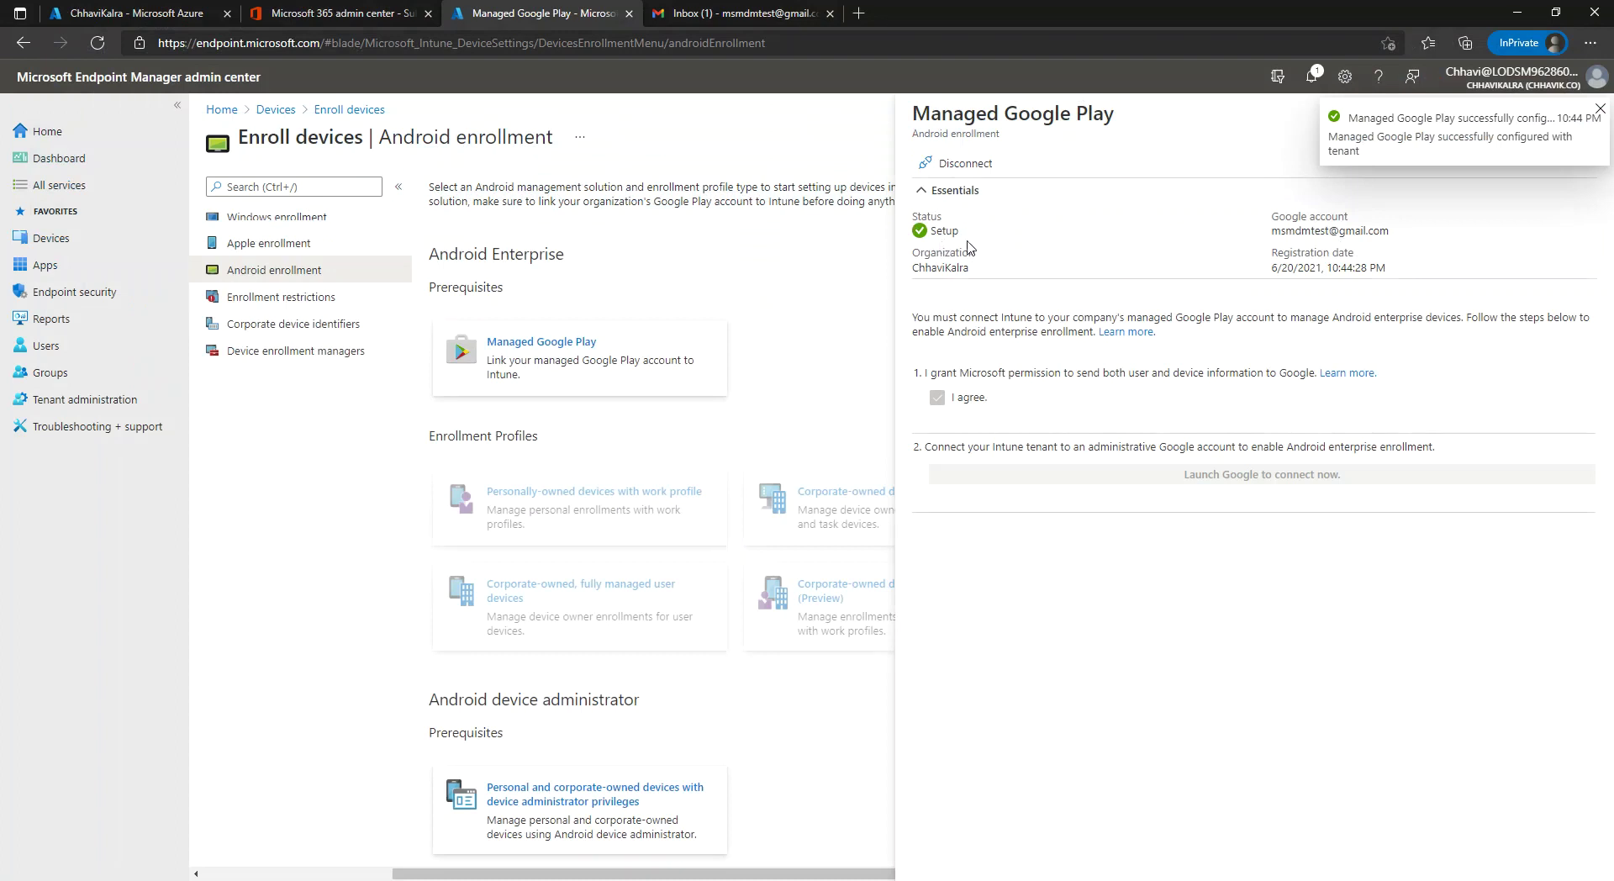
{"action": "left_click", "coordinate": [1599, 114]}
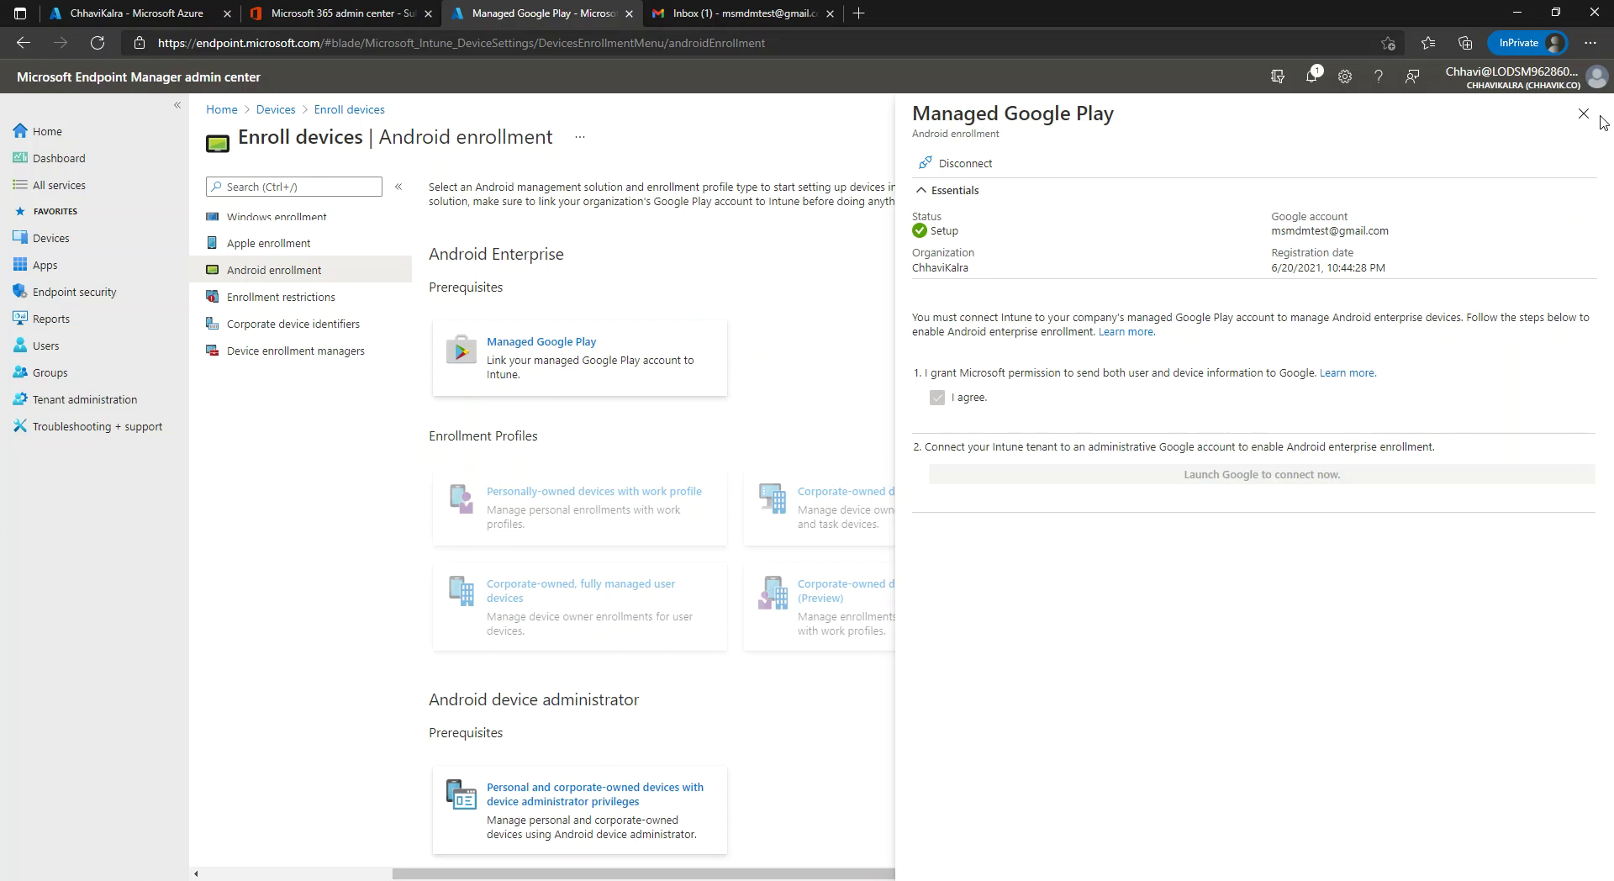
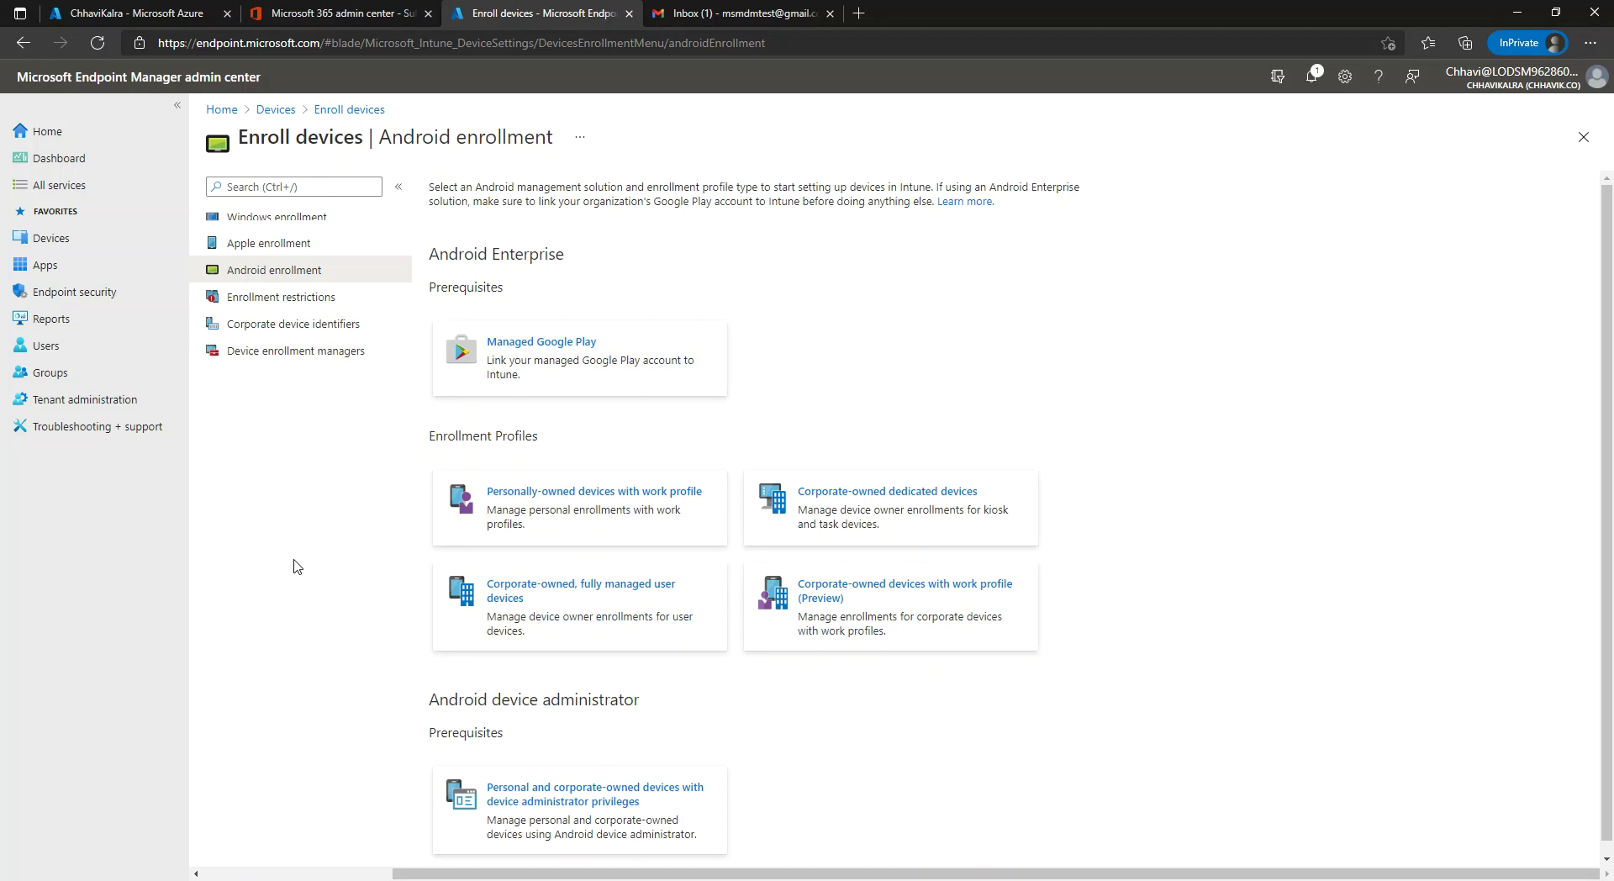
Filter All devices by the Android platform, where no Android phone appears yet.
{"action": "left_click", "coordinate": [103, 243]}
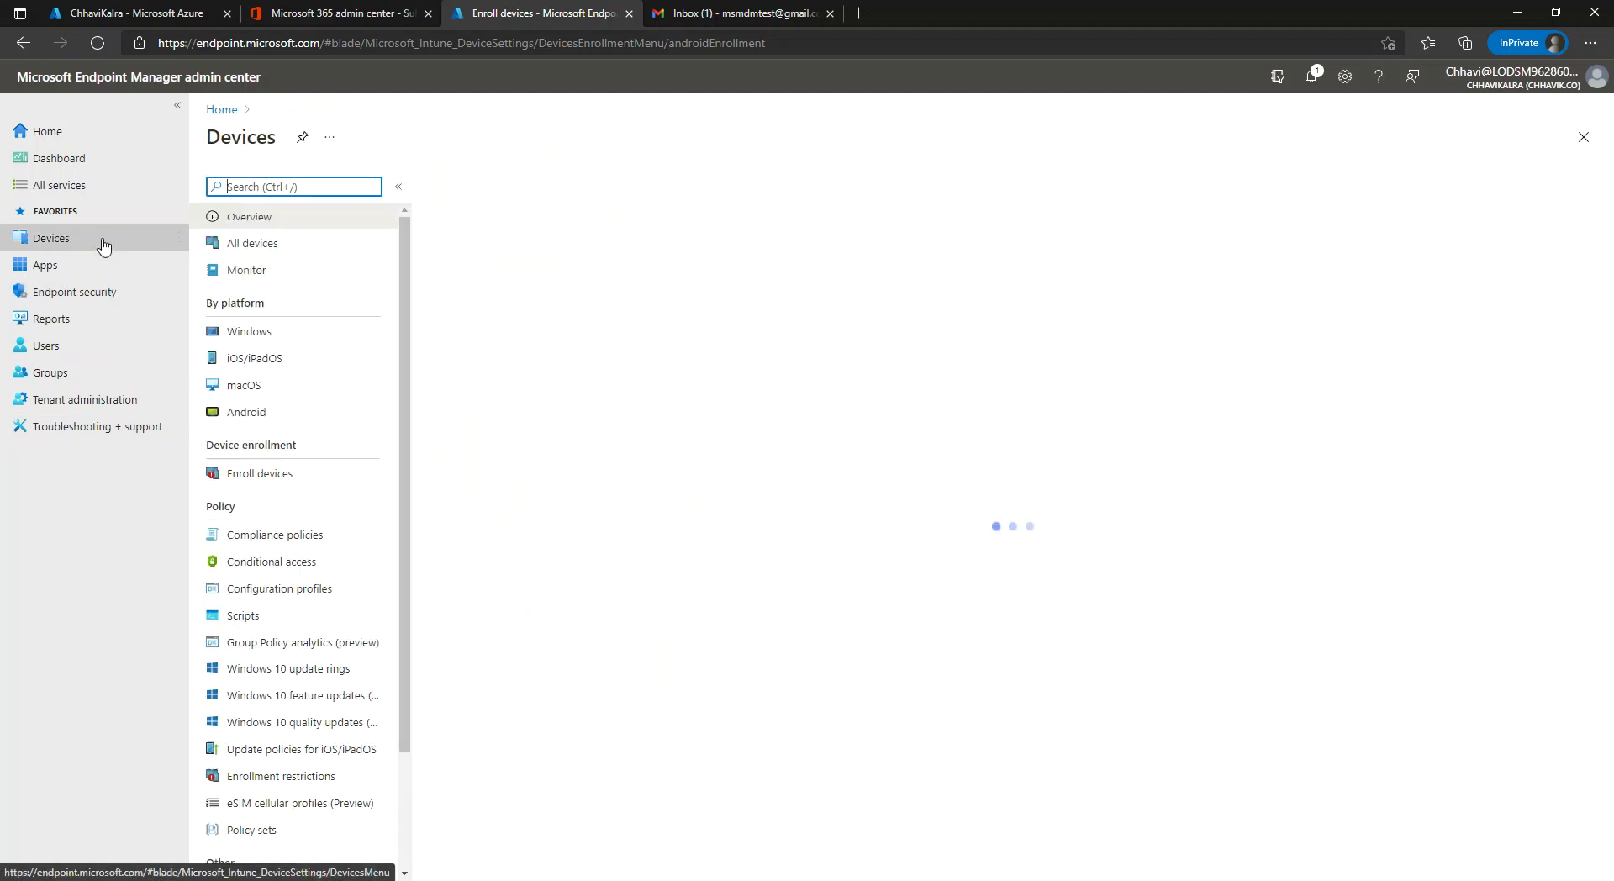
{"action": "left_click", "coordinate": [294, 246]}
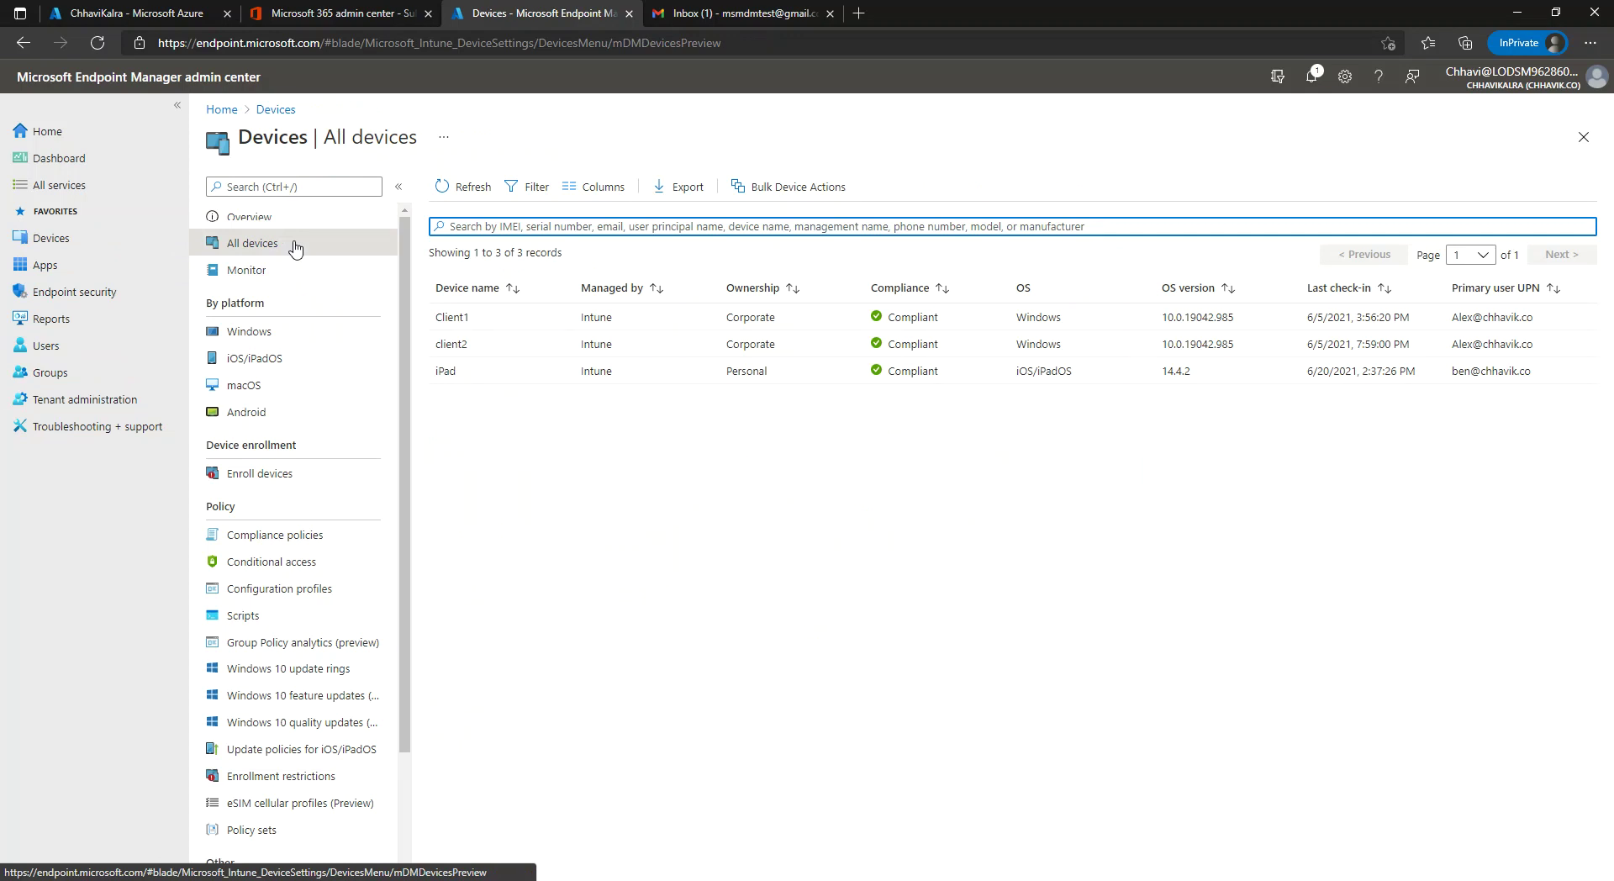
{"action": "left_click", "coordinate": [271, 425]}
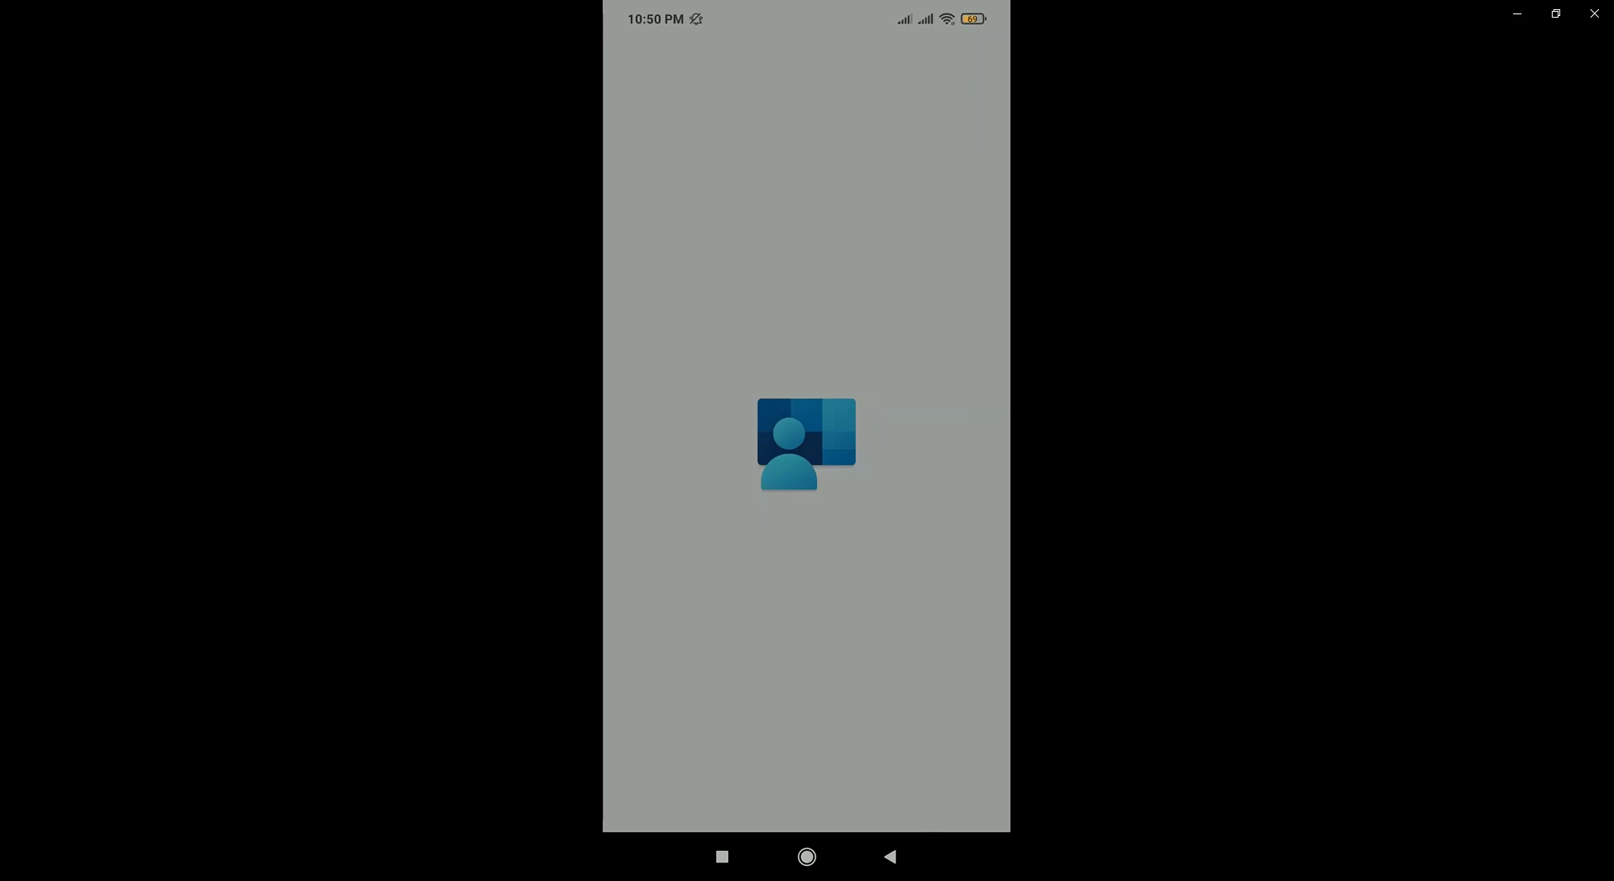
Sign in to Company Portal with the work account email and password.
{"action": "left_click", "coordinate": [807, 520]}
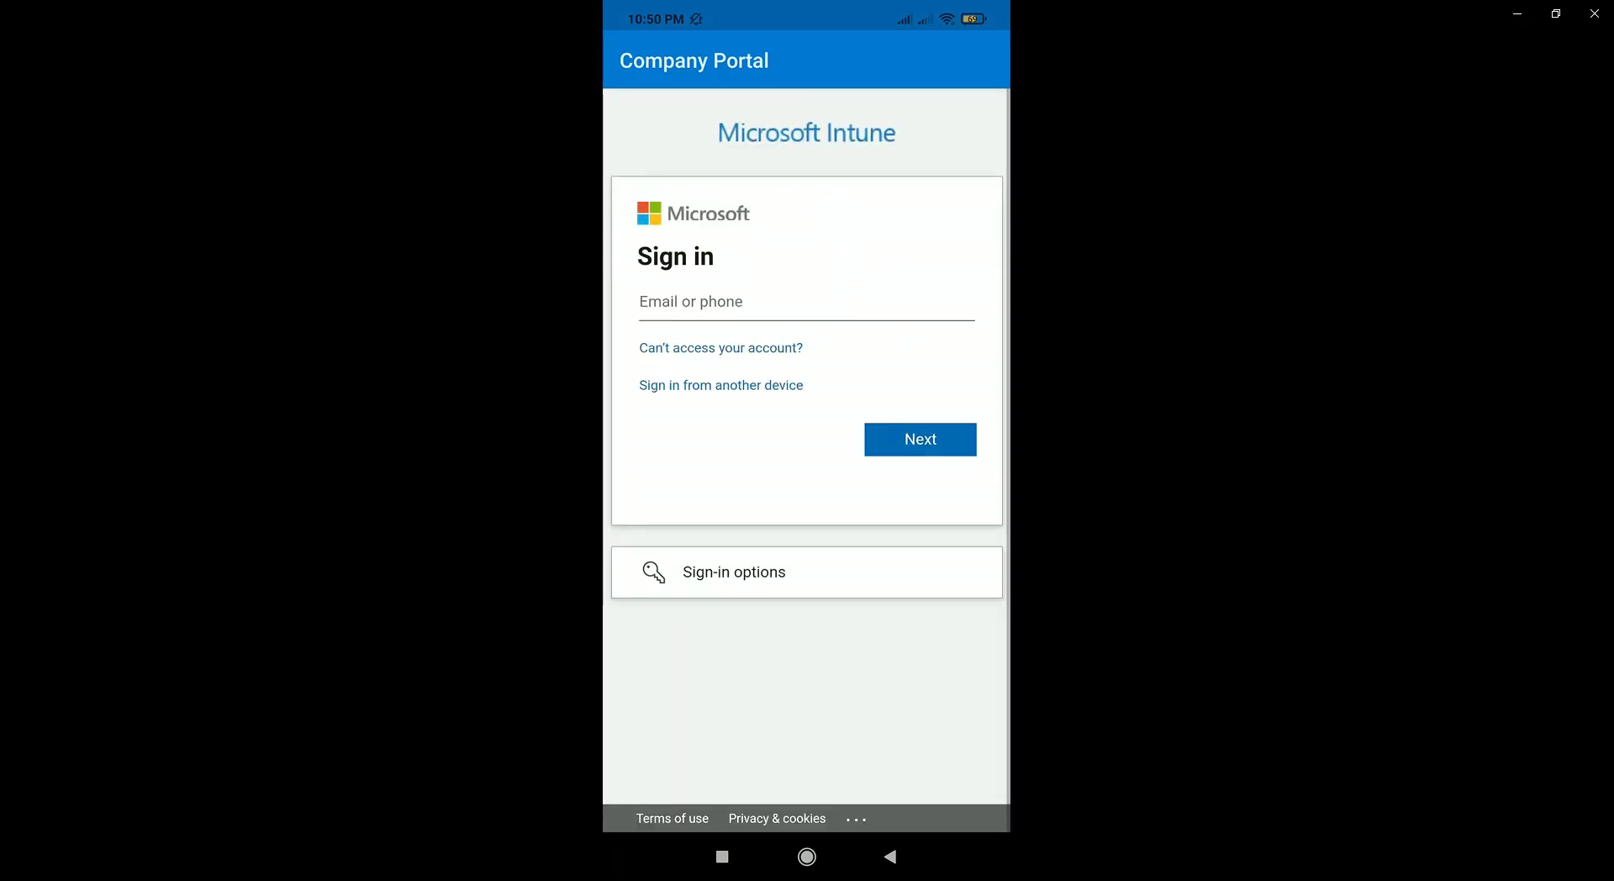
{"action": "left_click", "coordinate": [807, 301]}
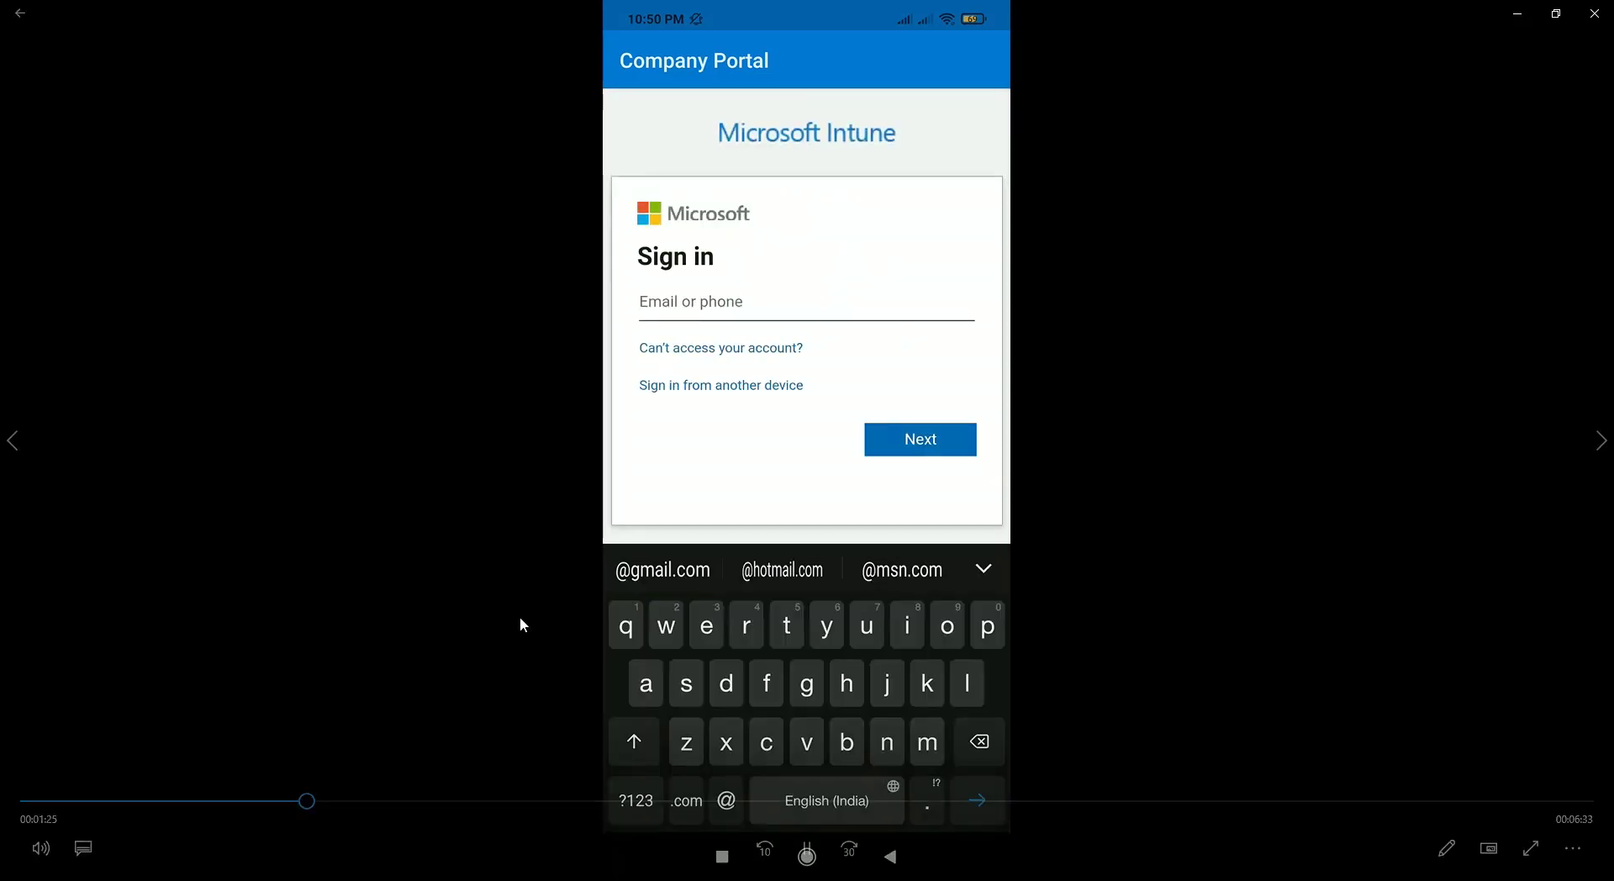
{"action": "type", "text": "ben"}
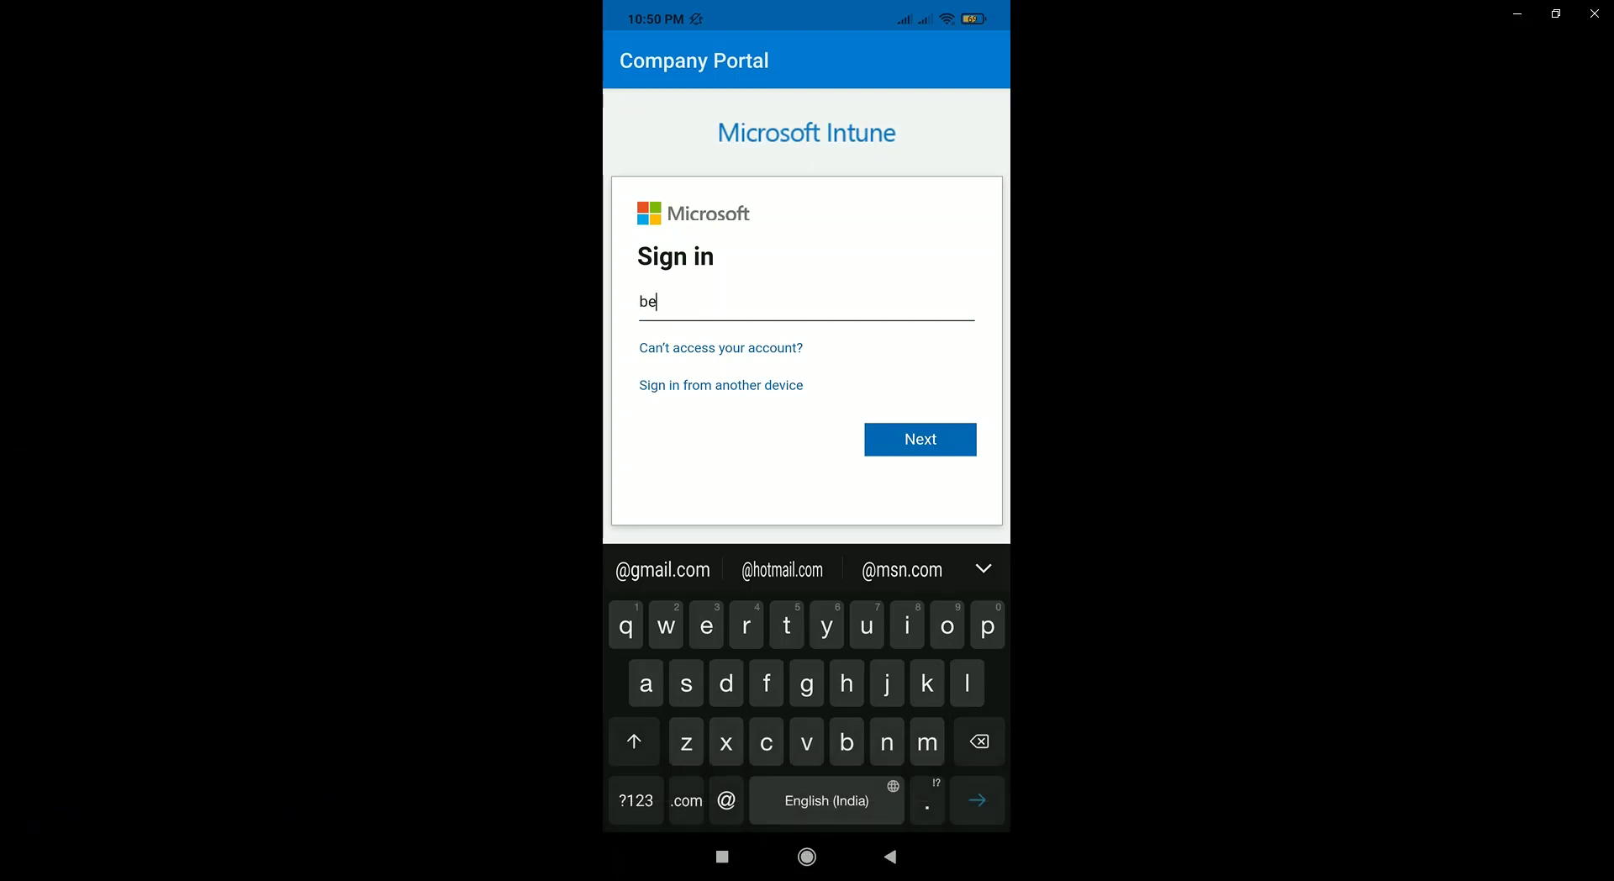
{"action": "left_click", "coordinate": [635, 800]}
{"action": "left_click", "coordinate": [635, 800]}
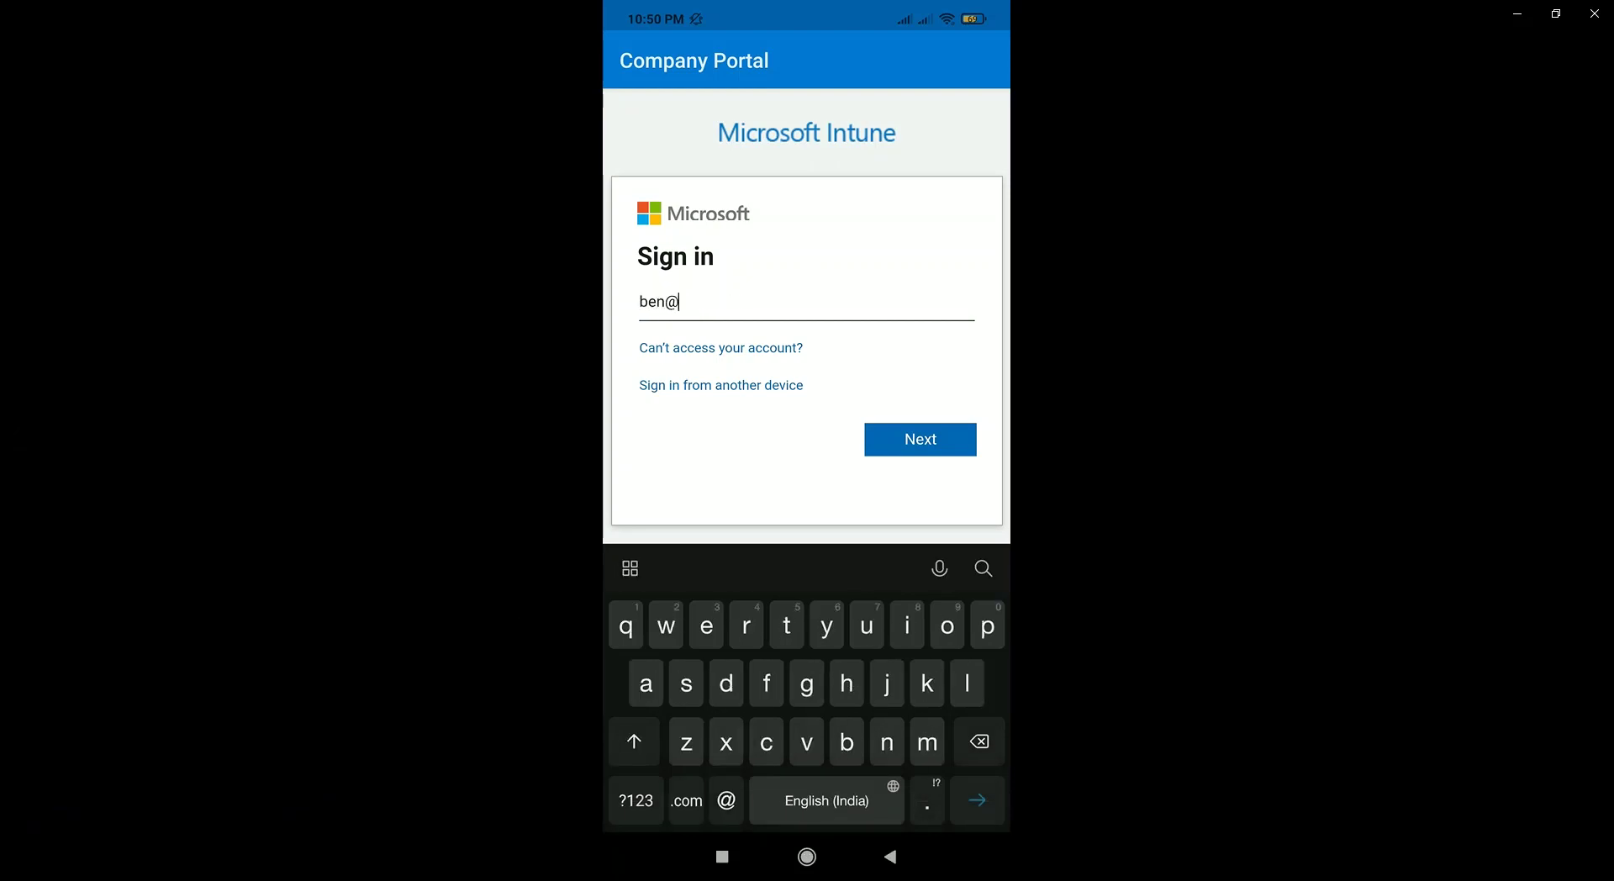
{"action": "key", "text": "Return"}
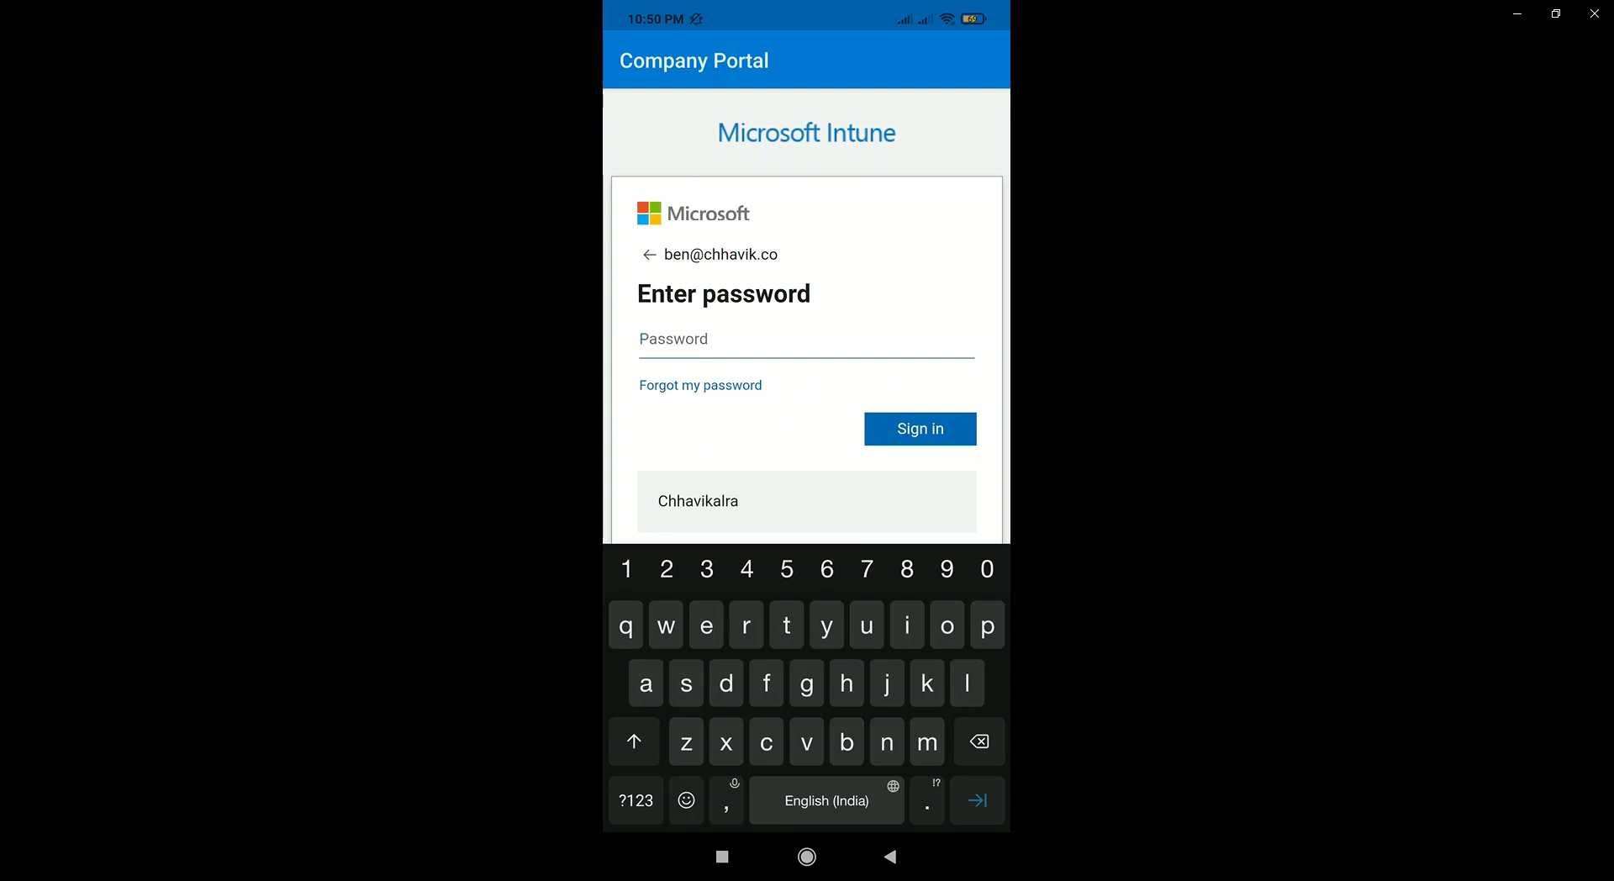
{"action": "key", "text": "ctrl+v"}
{"action": "key", "text": "Return"}
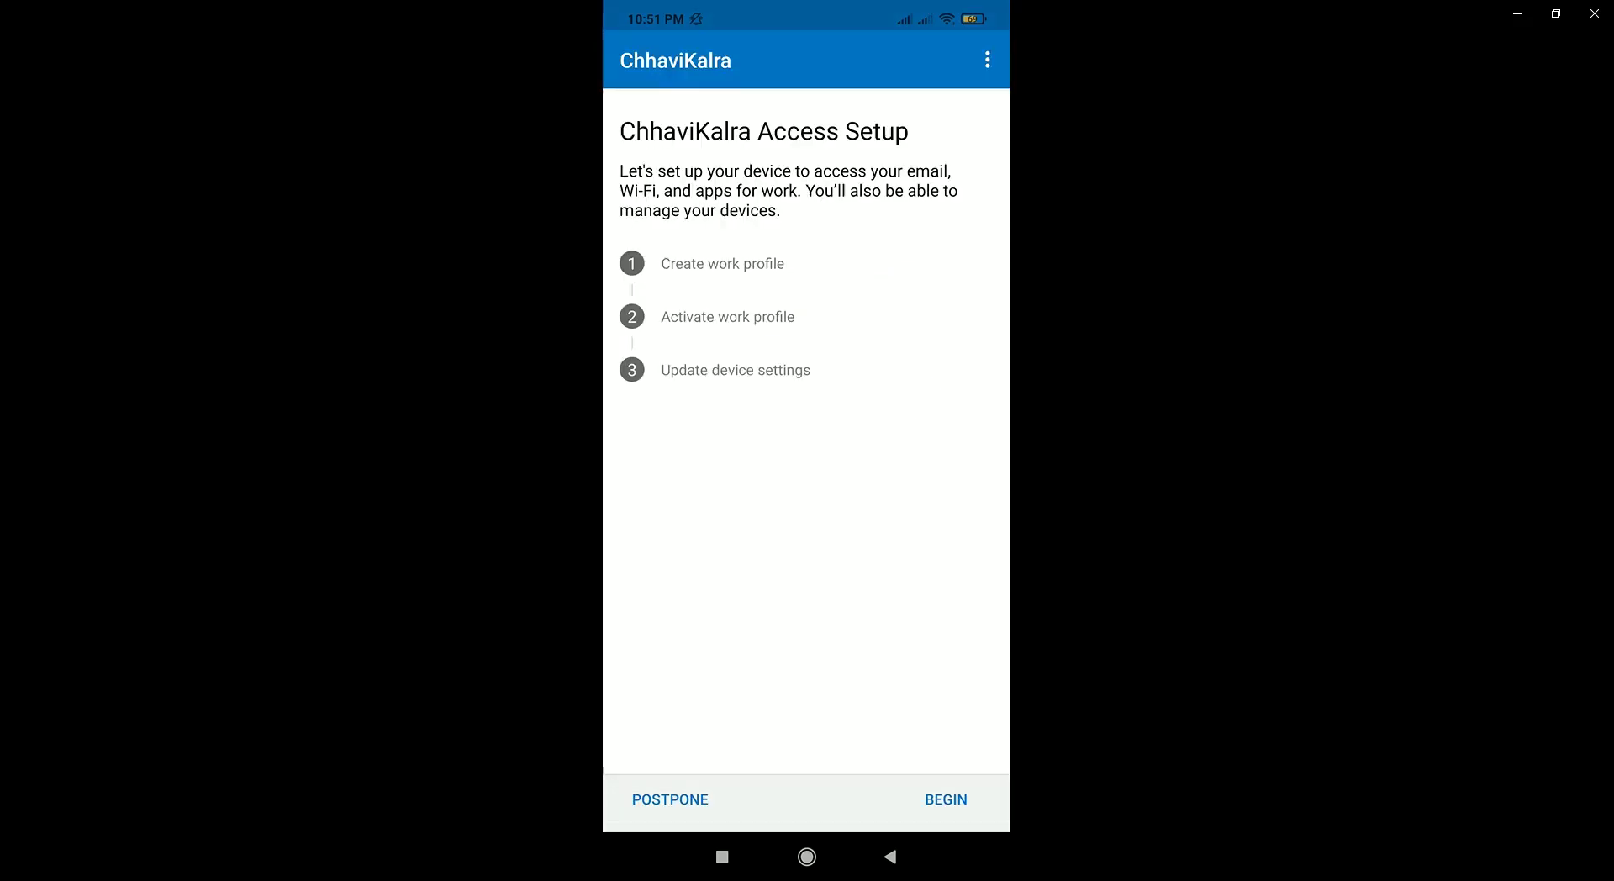
Begin Access Setup, accept the privacy notice, and create the work profile.
{"action": "left_click", "coordinate": [946, 799]}
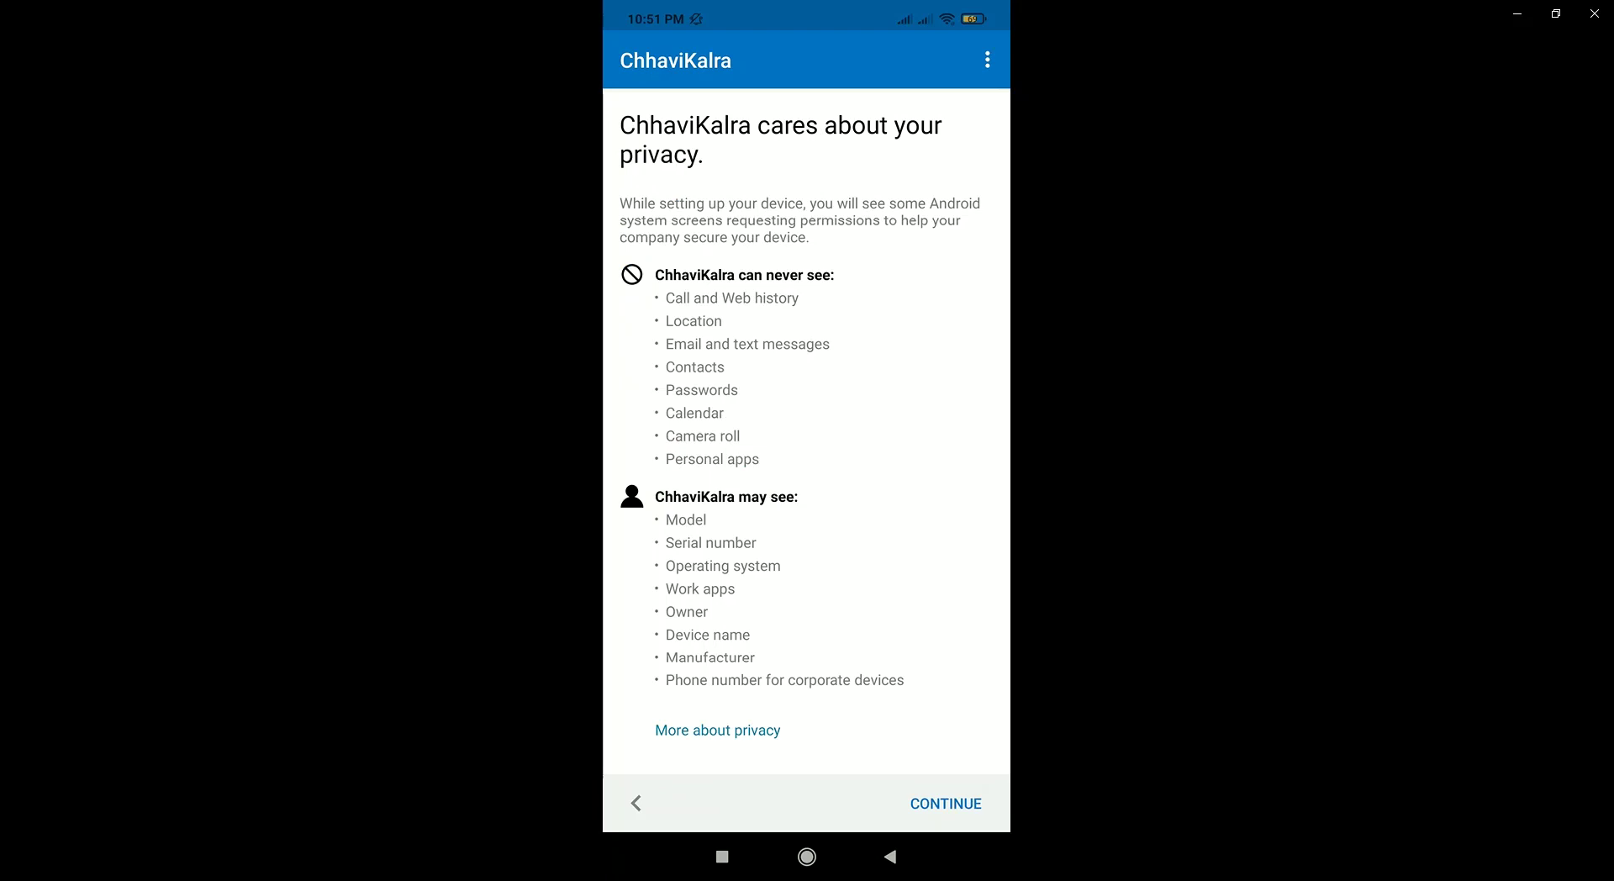
{"action": "left_click", "coordinate": [946, 803]}
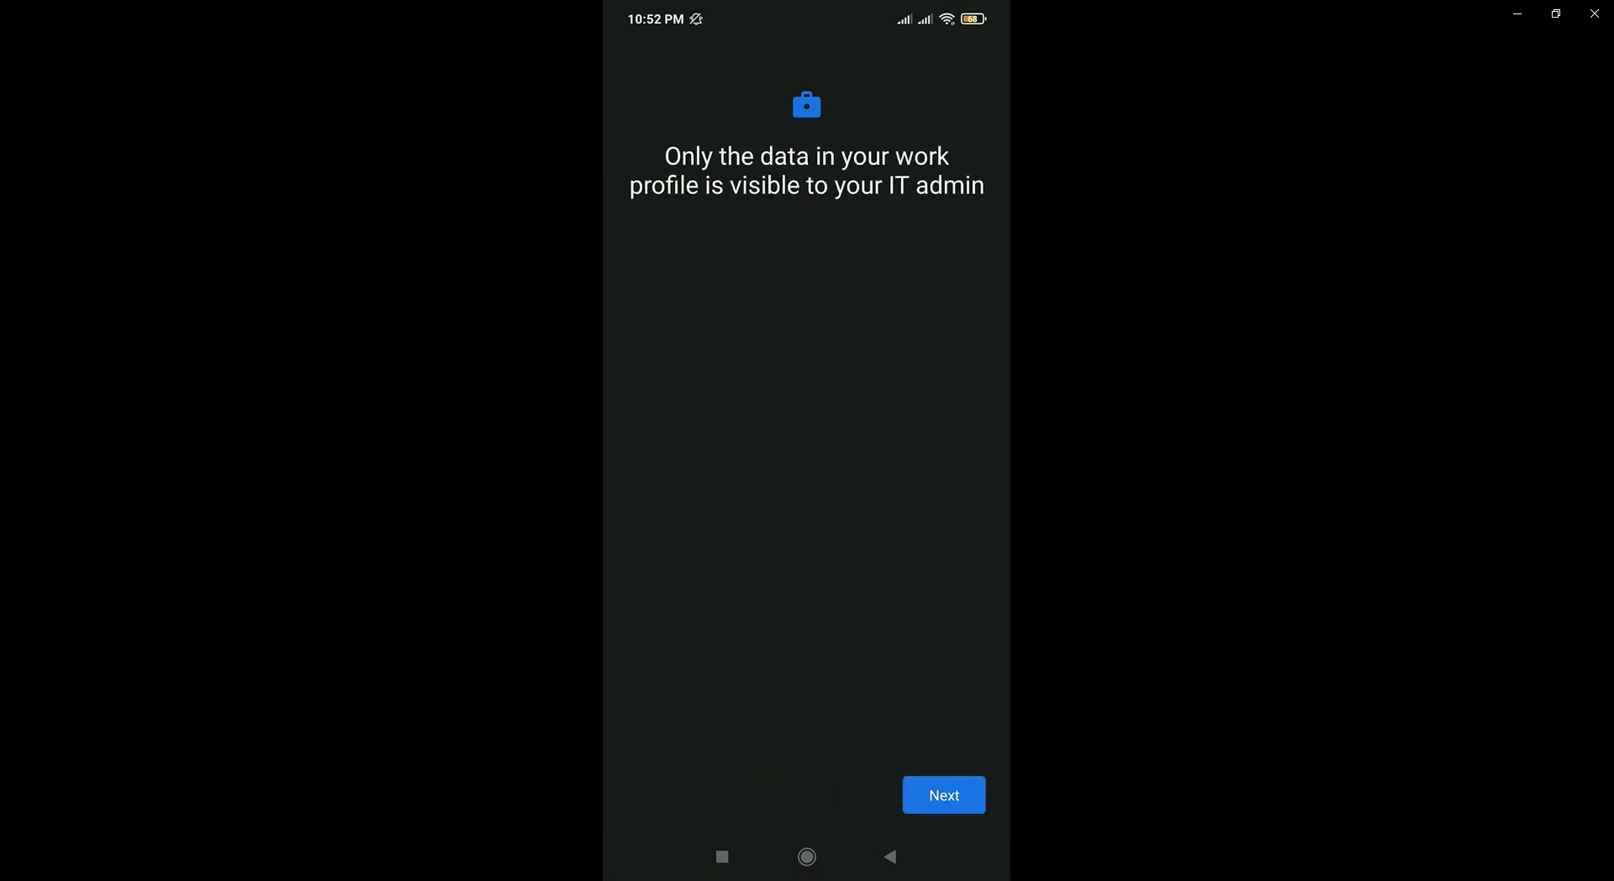
{"action": "left_click", "coordinate": [944, 794]}
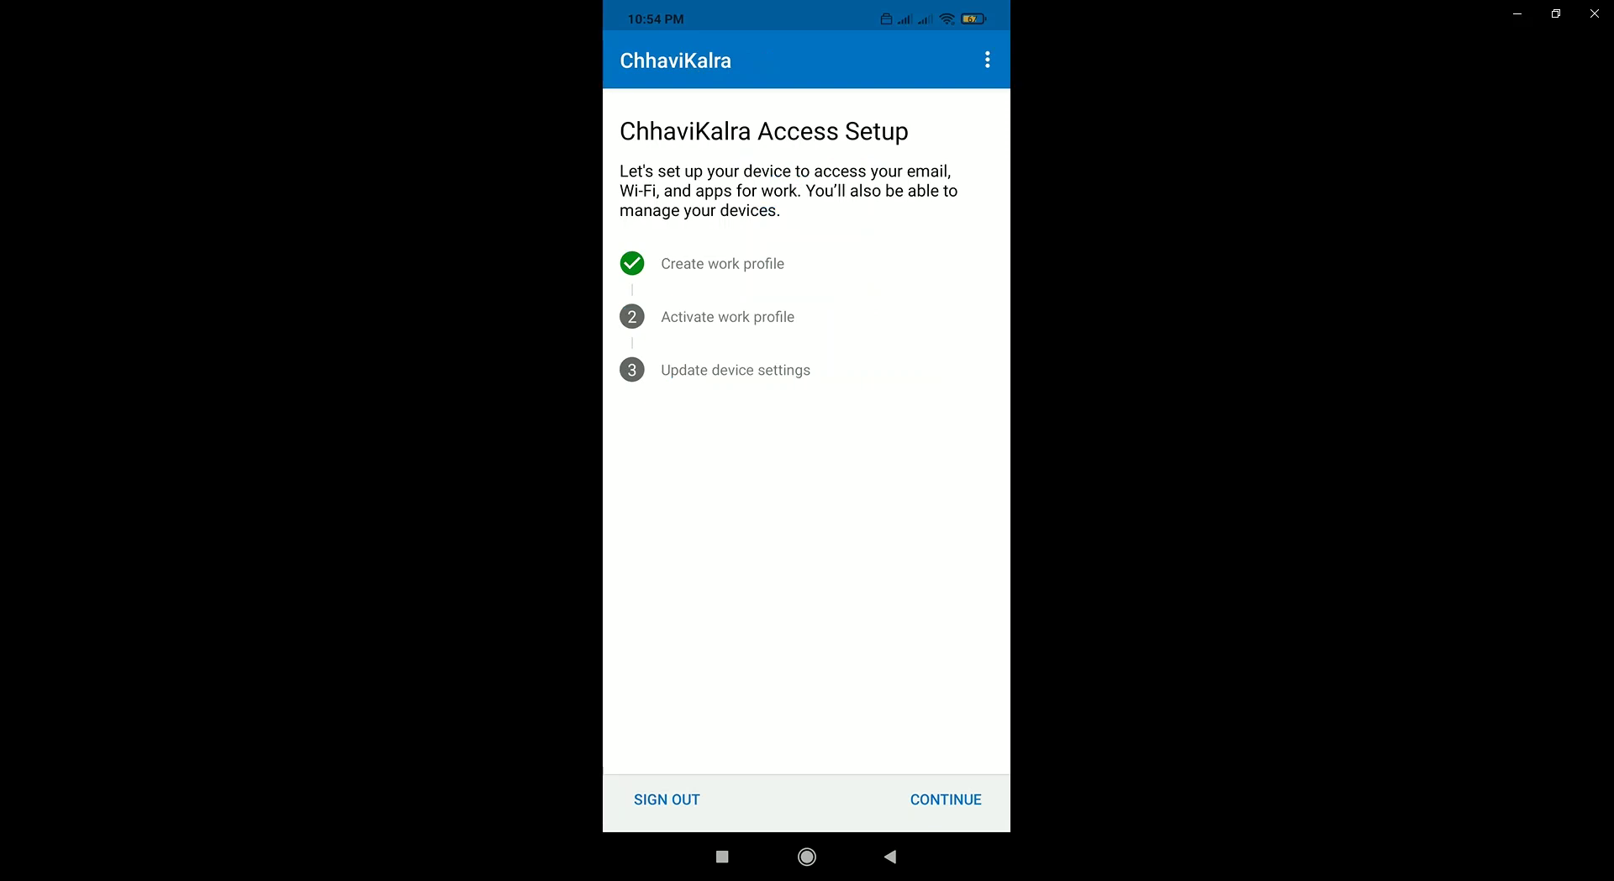
Activate the work profile and finish once all three setup steps show complete.
{"action": "left_click", "coordinate": [946, 799]}
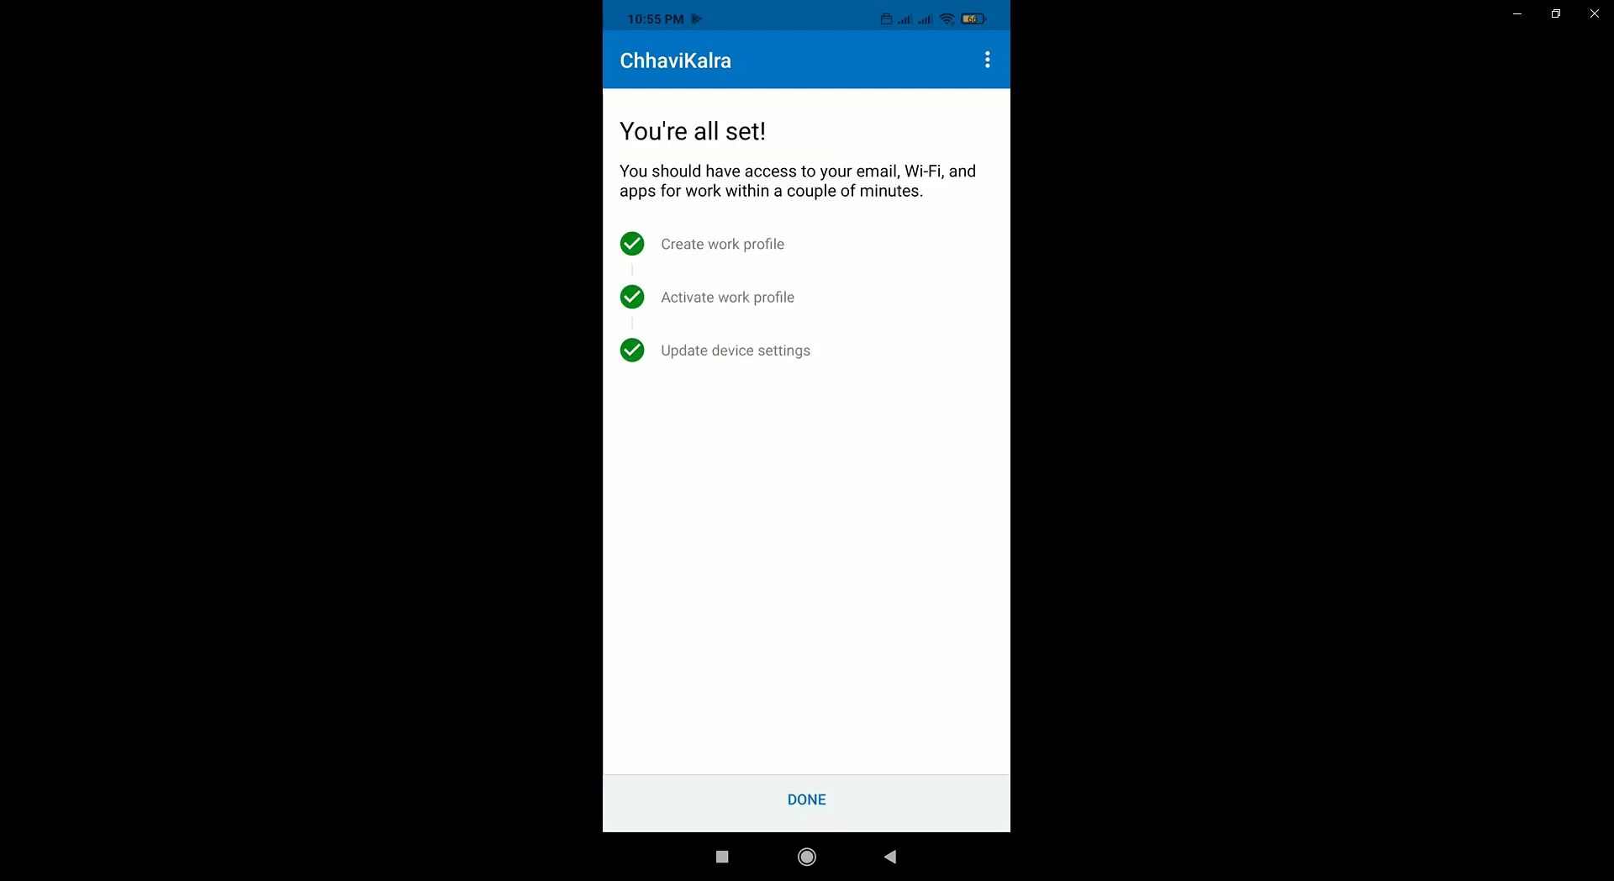
{"action": "left_click", "coordinate": [807, 799]}
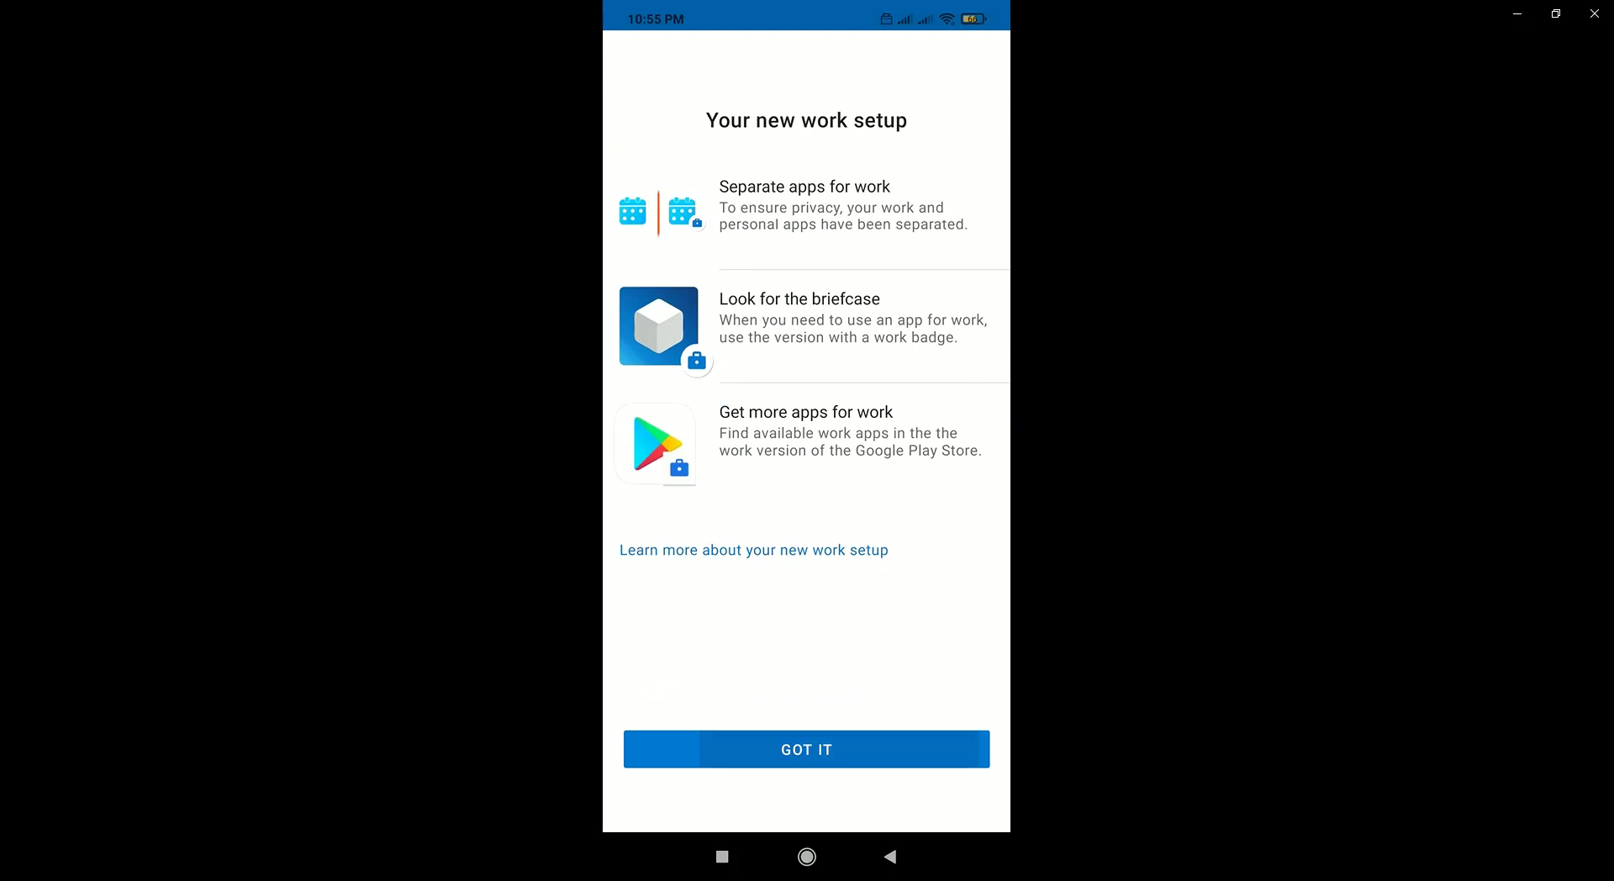
Dismiss the setup summary and feedback banner, then open the Redmi Note 7's details.
{"action": "left_click", "coordinate": [806, 749]}
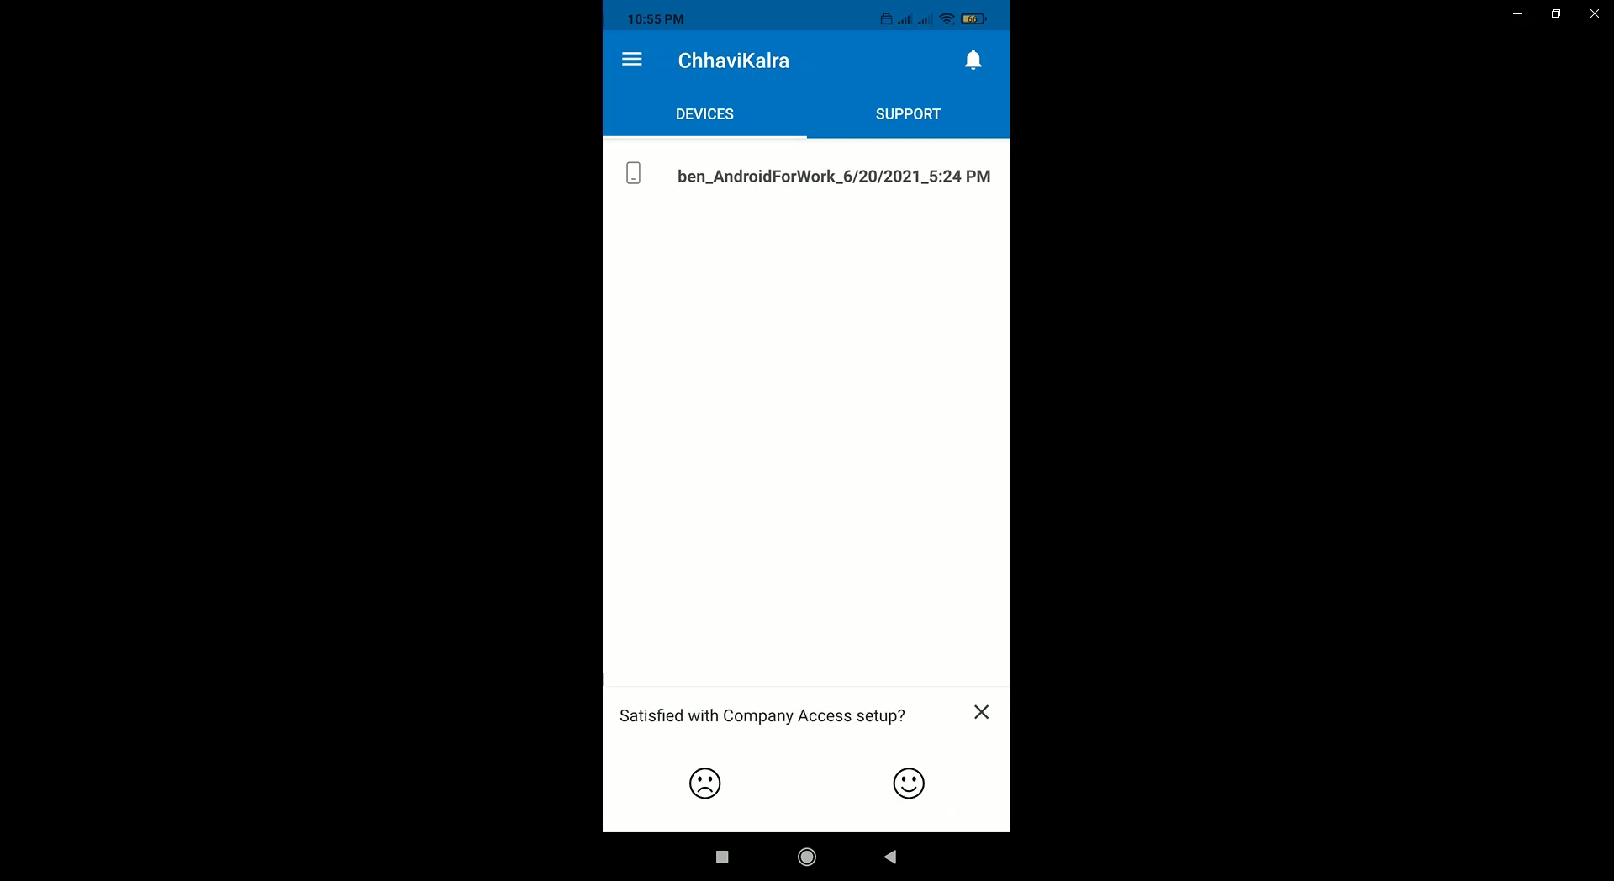
{"action": "left_click", "coordinate": [981, 712]}
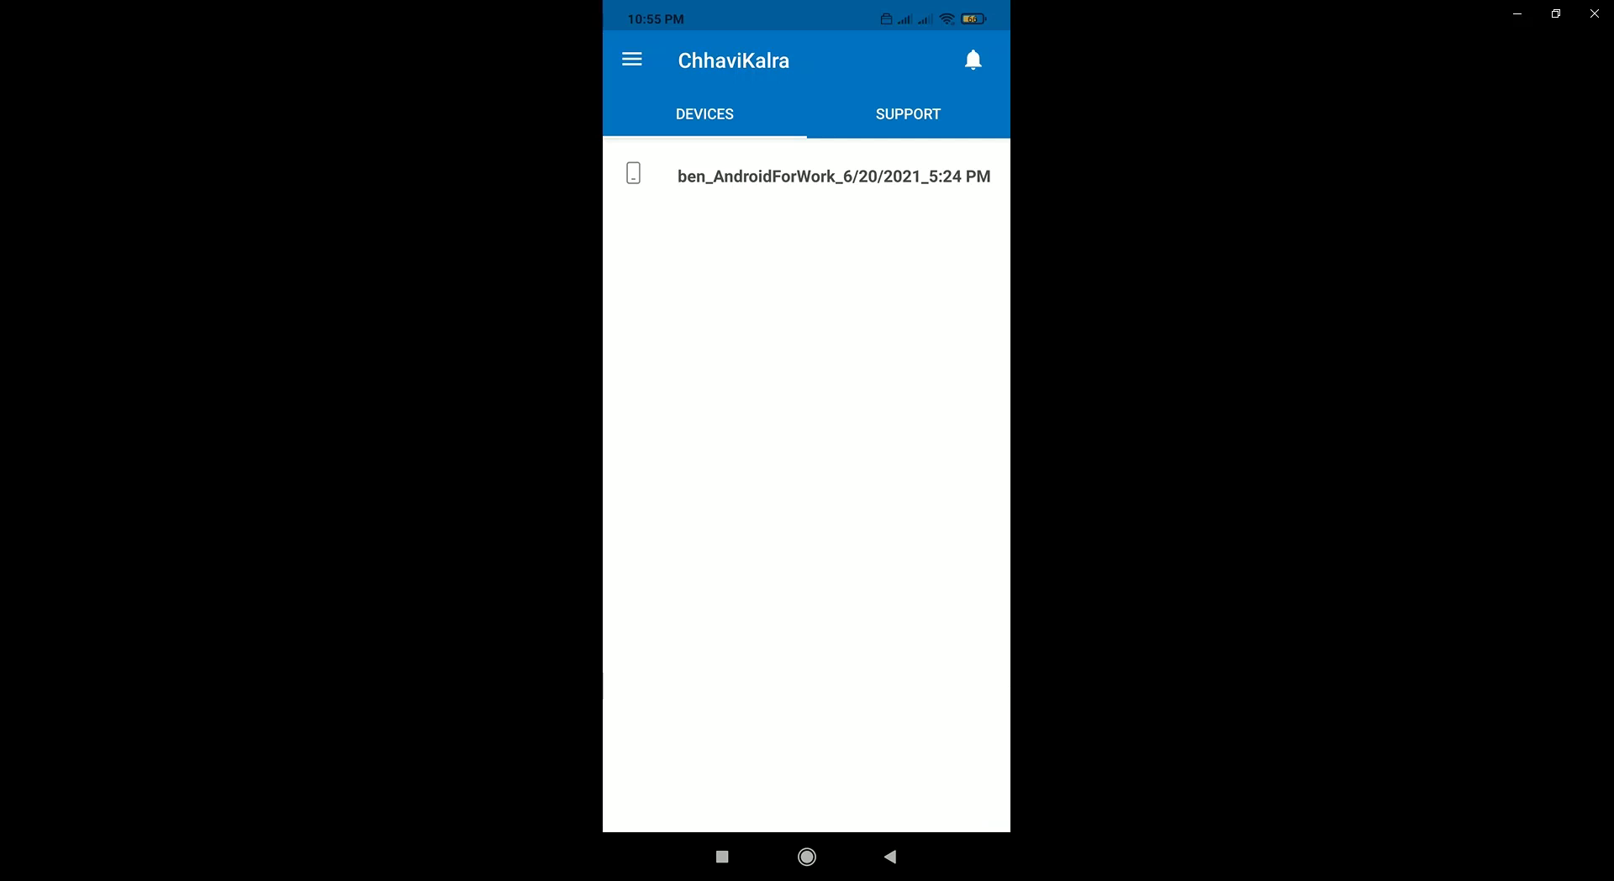
{"action": "left_click", "coordinate": [832, 176]}
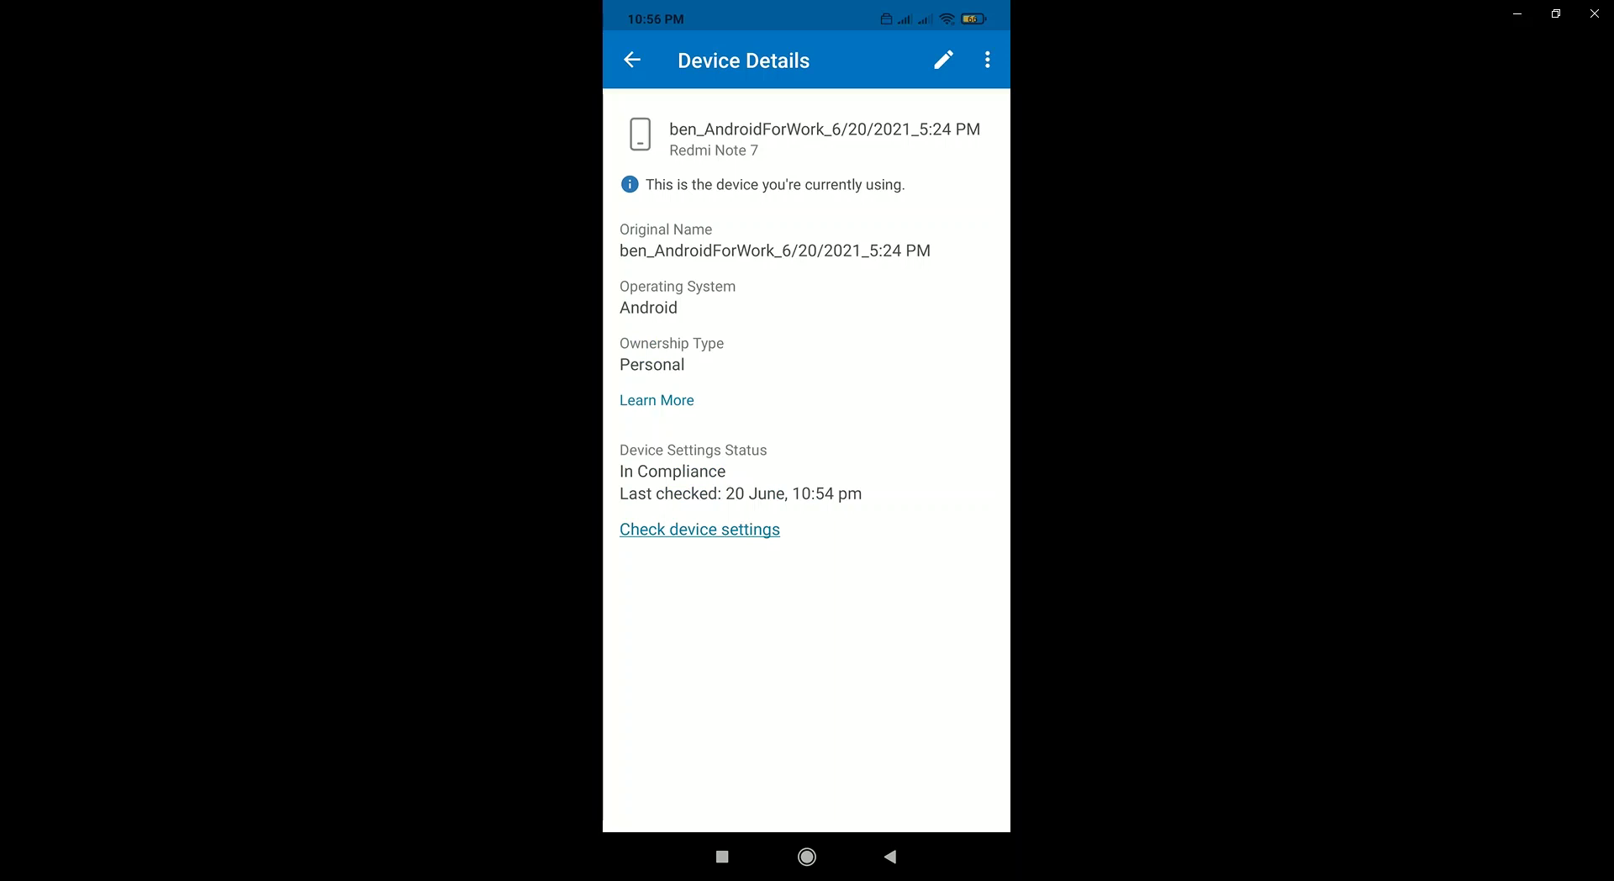
Return to the Devices list after checking the Support tab's contact information.
{"action": "left_click", "coordinate": [632, 60]}
{"action": "left_click", "coordinate": [908, 113]}
{"action": "left_click", "coordinate": [705, 114]}
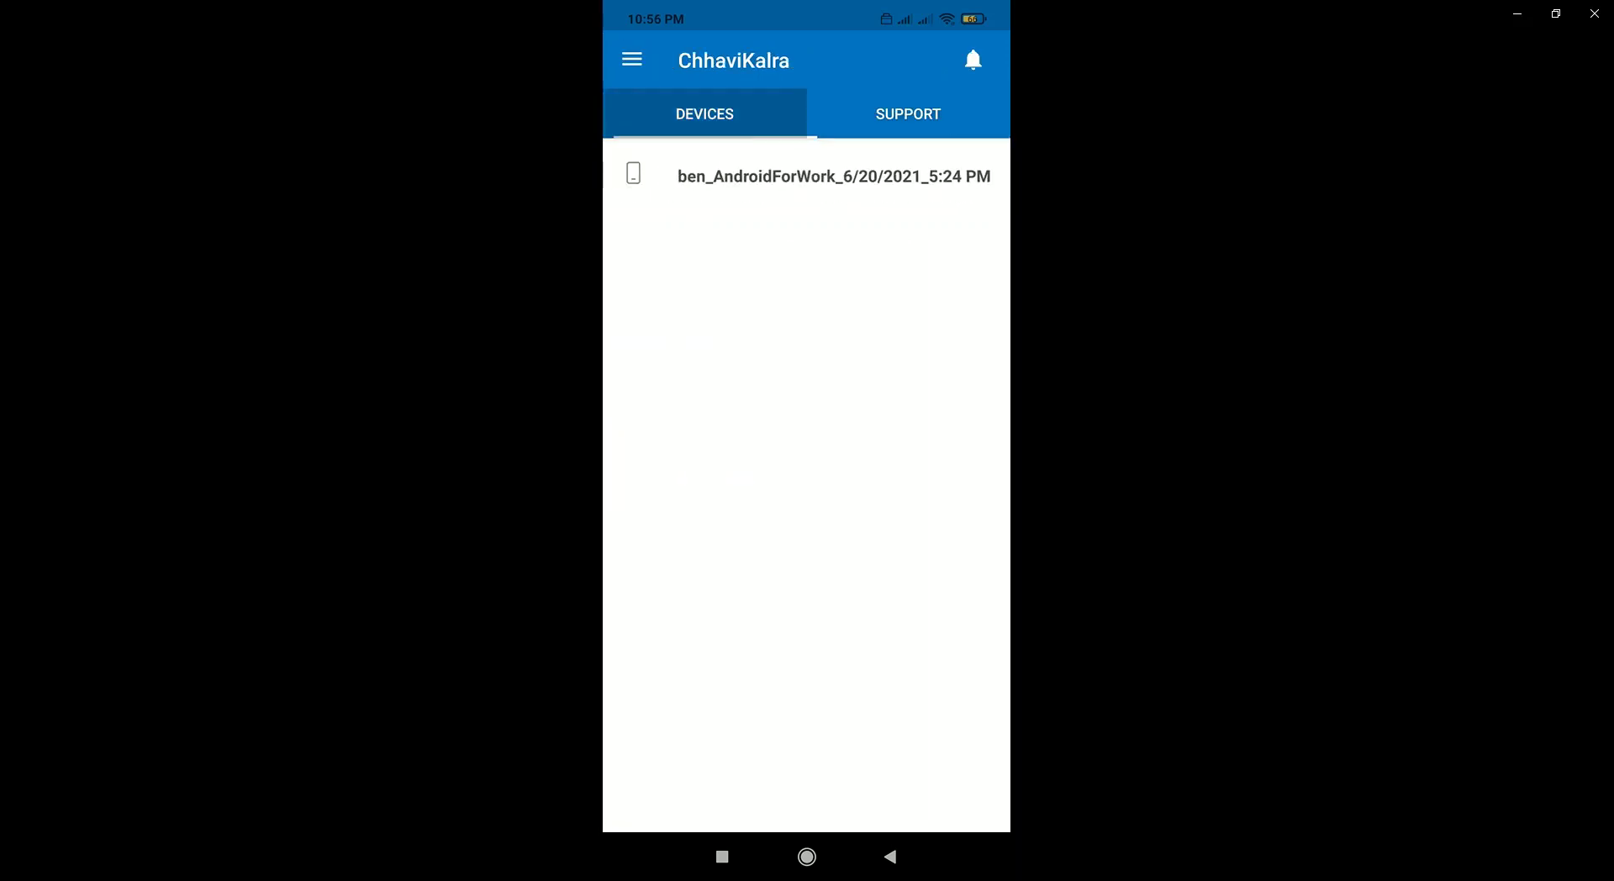
Review the Company Portal settings, then leave the app for the Android home screen.
{"action": "left_click", "coordinate": [632, 59]}
{"action": "left_click", "coordinate": [704, 309]}
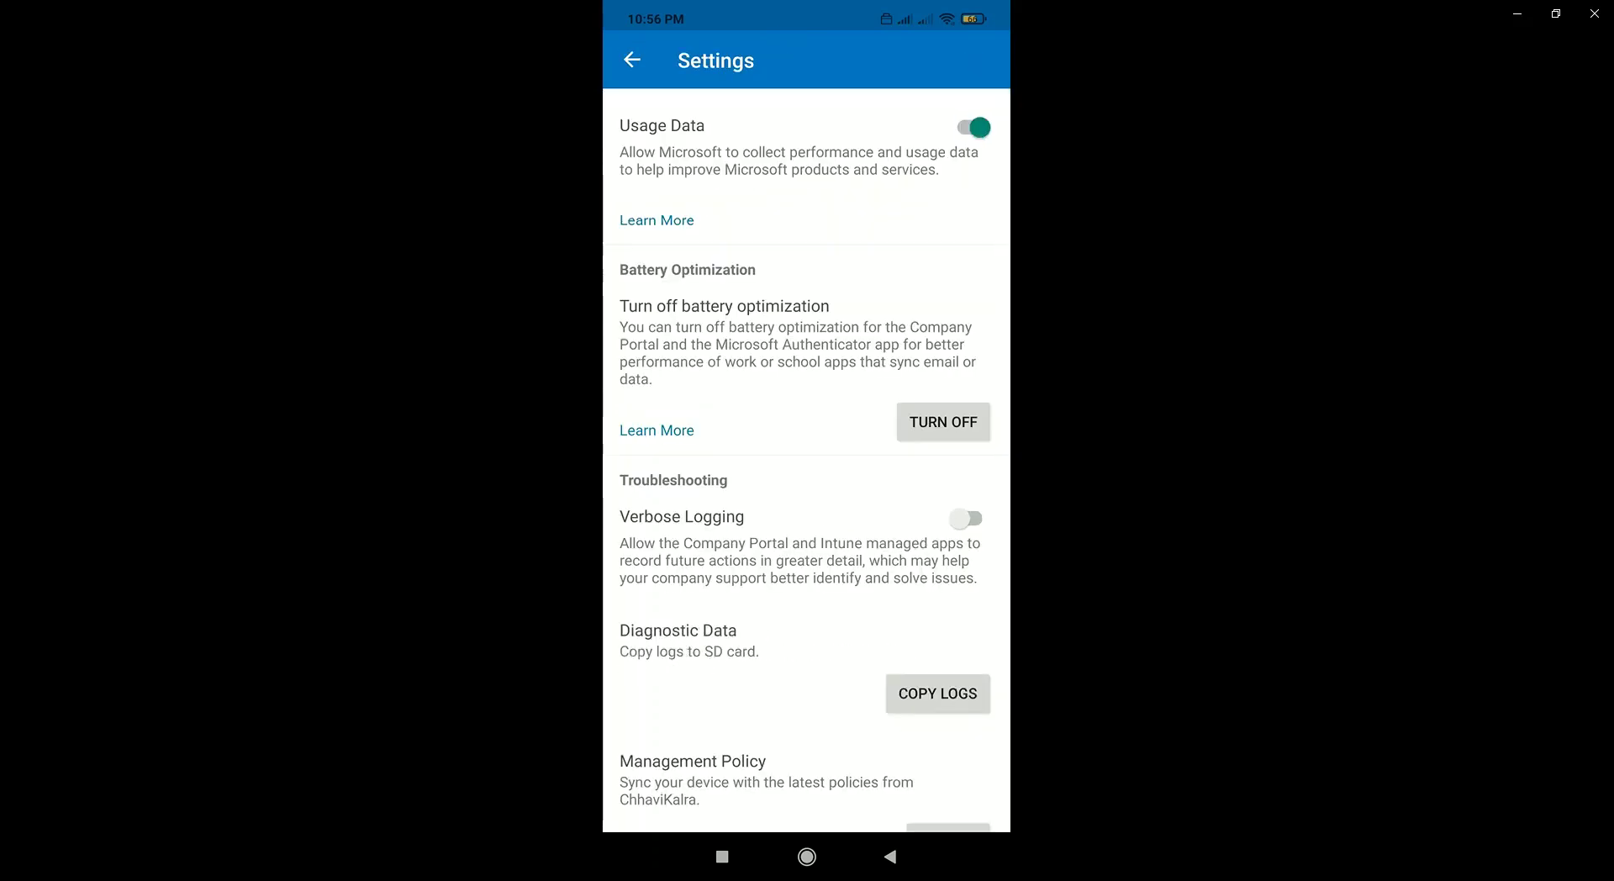
{"action": "scroll", "coordinate": [807, 460], "scroll_direction": "down", "scroll_amount": 3}
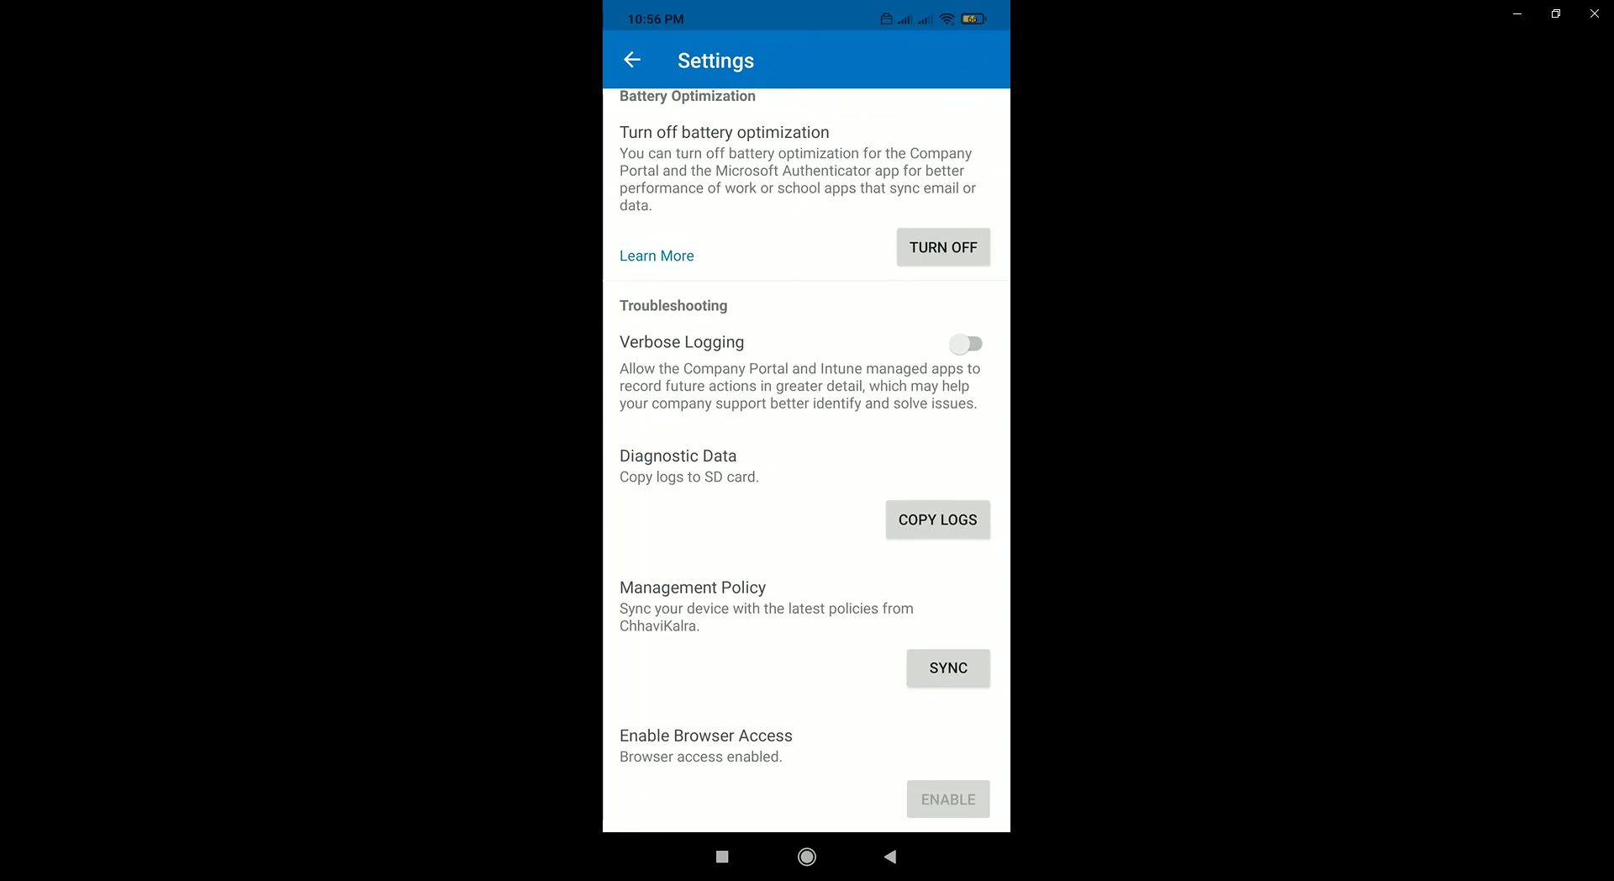
{"action": "scroll", "coordinate": [807, 460], "scroll_direction": "up", "scroll_amount": 3}
{"action": "key", "text": "Escape"}
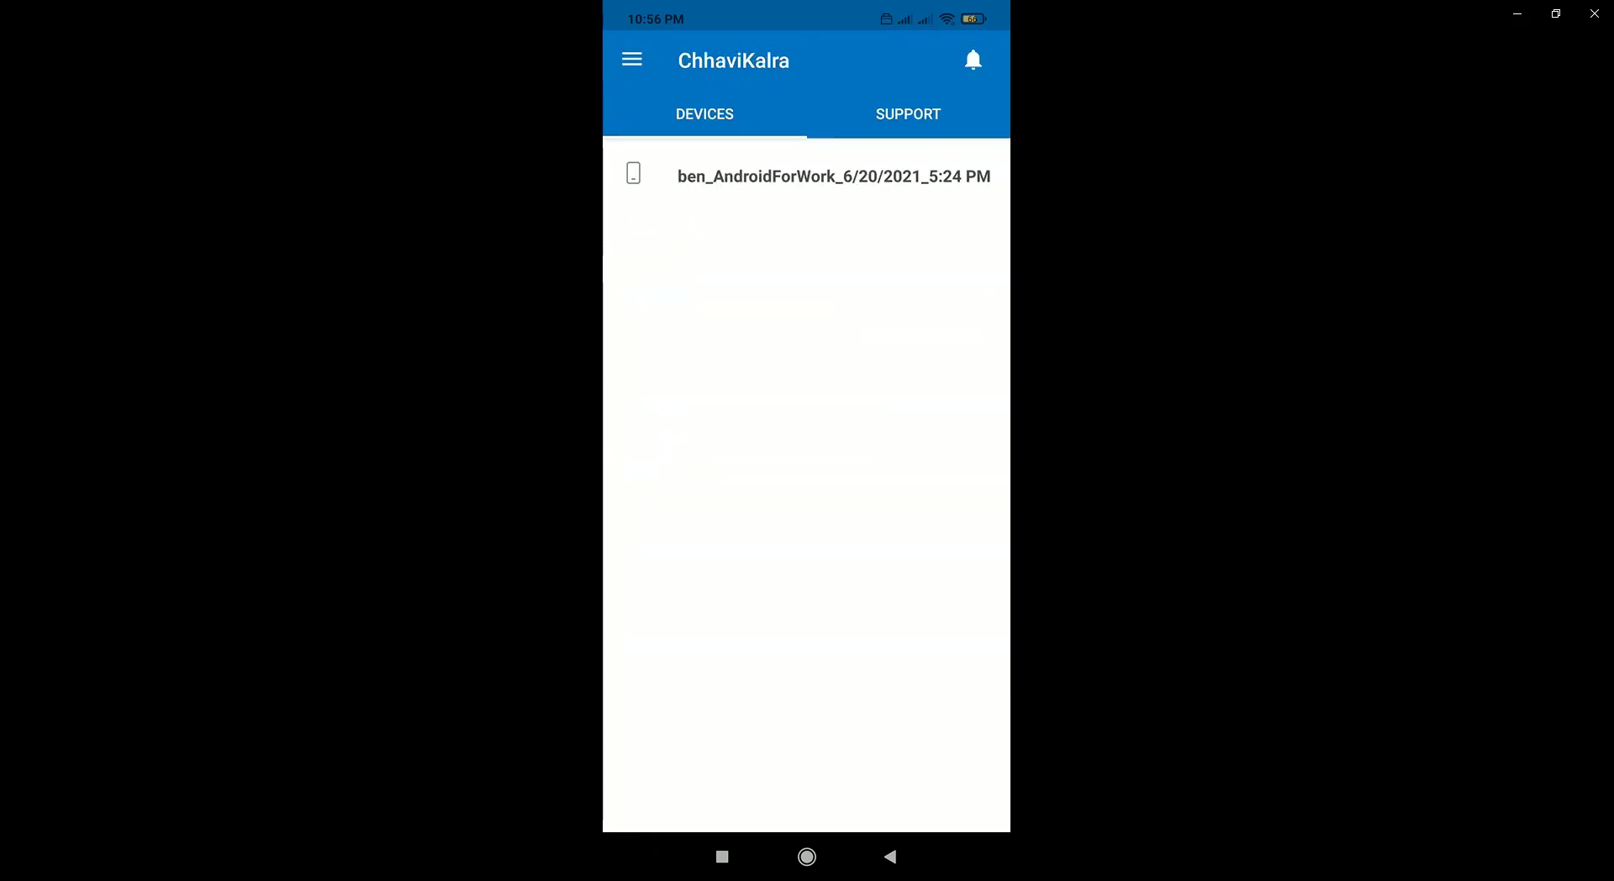
{"action": "left_click", "coordinate": [807, 857]}
Swipe to the last home-screen page and open the Work folder.
{"action": "left_click_drag", "start_coordinate": [925, 420], "coordinate": [672, 420]}
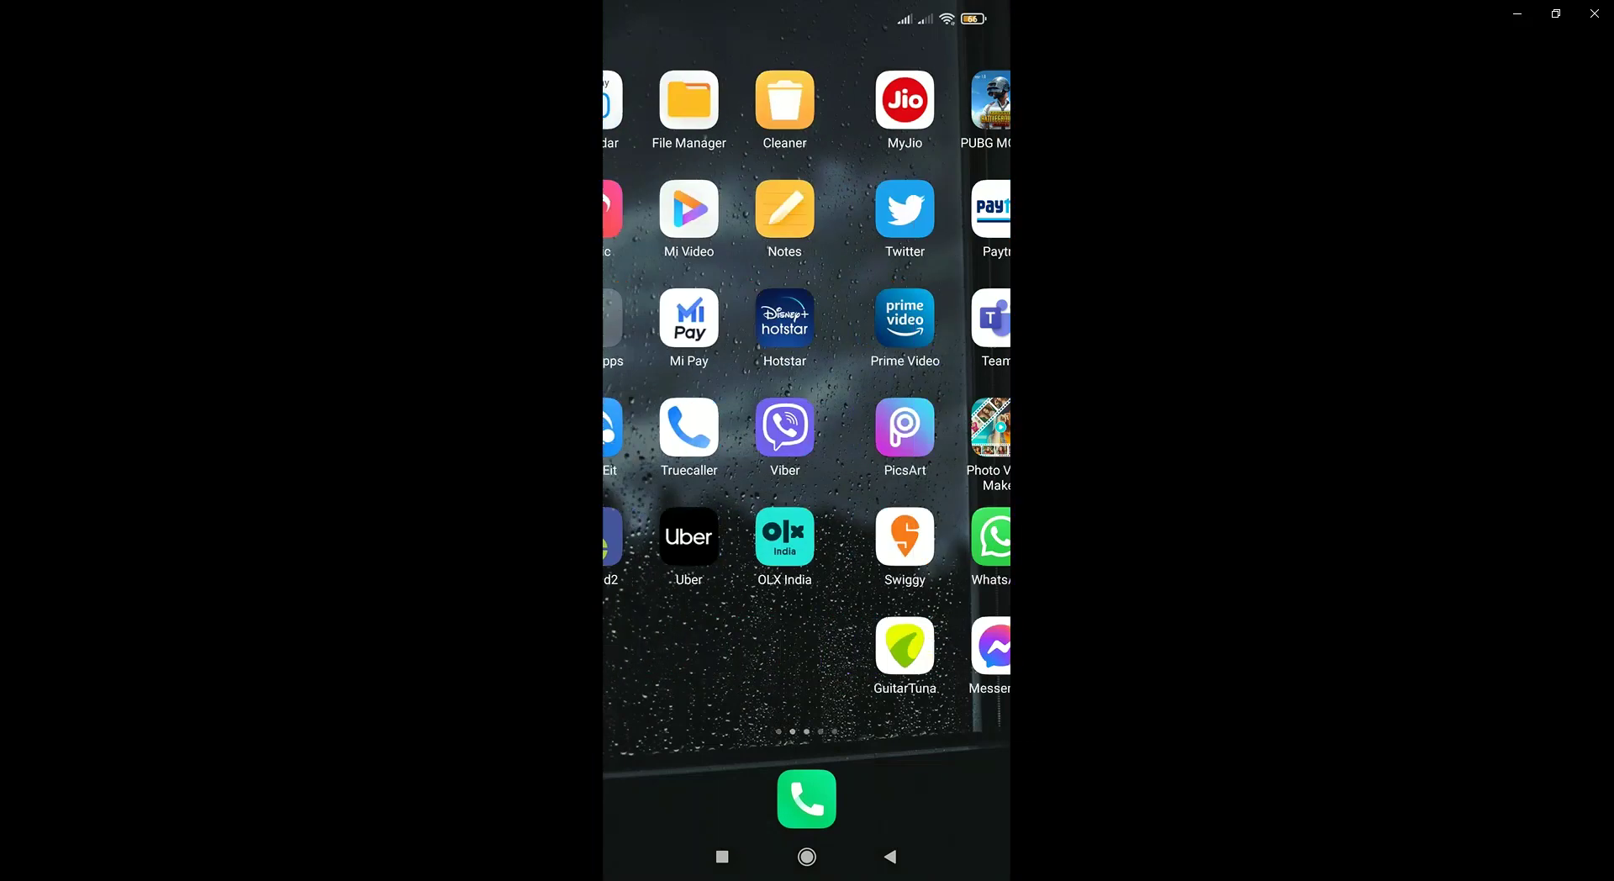
{"action": "left_click_drag", "start_coordinate": [925, 421], "coordinate": [672, 421]}
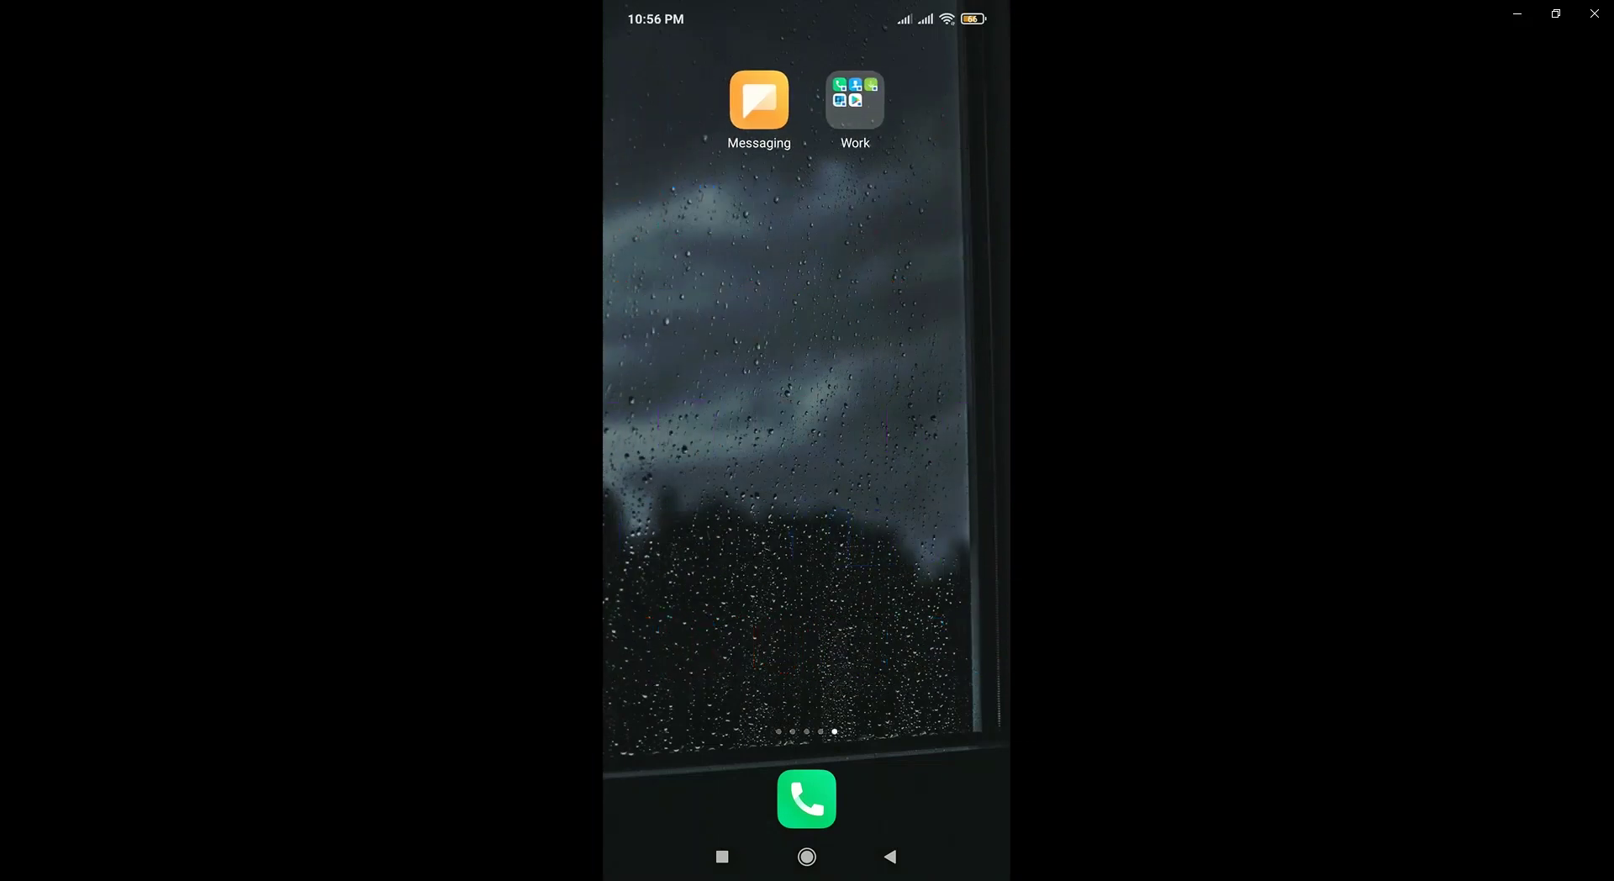
{"action": "left_click", "coordinate": [855, 99]}
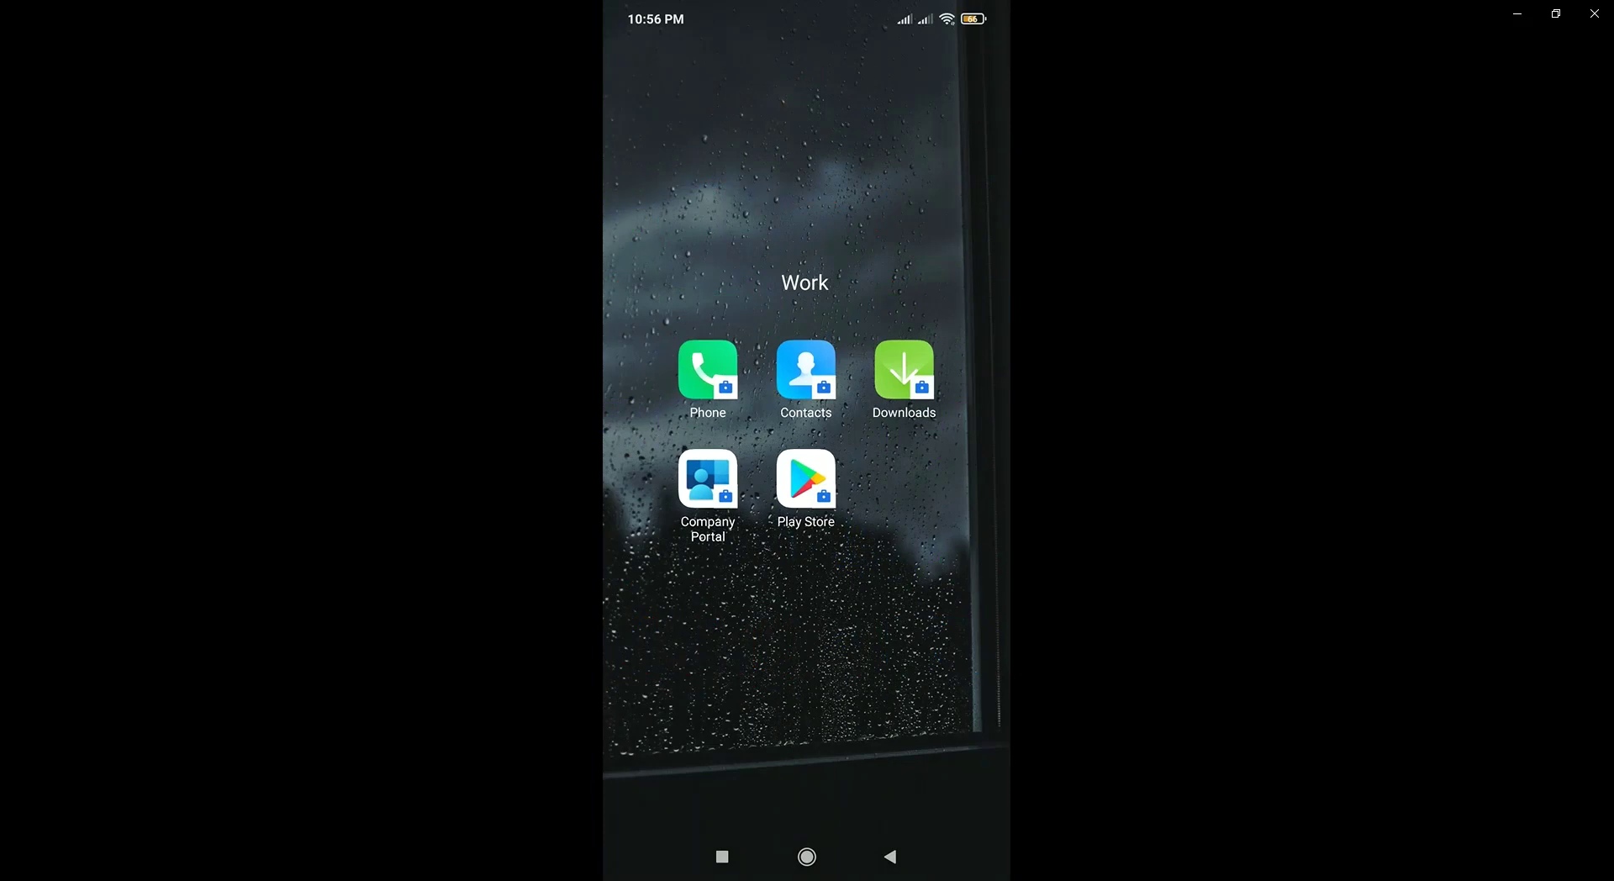
Compare shortcut options of the work Play Store, work Phone and personal Play Store, then reopen Work.
{"action": "left_click_drag", "start_coordinate": [805, 479], "coordinate": [805, 479]}
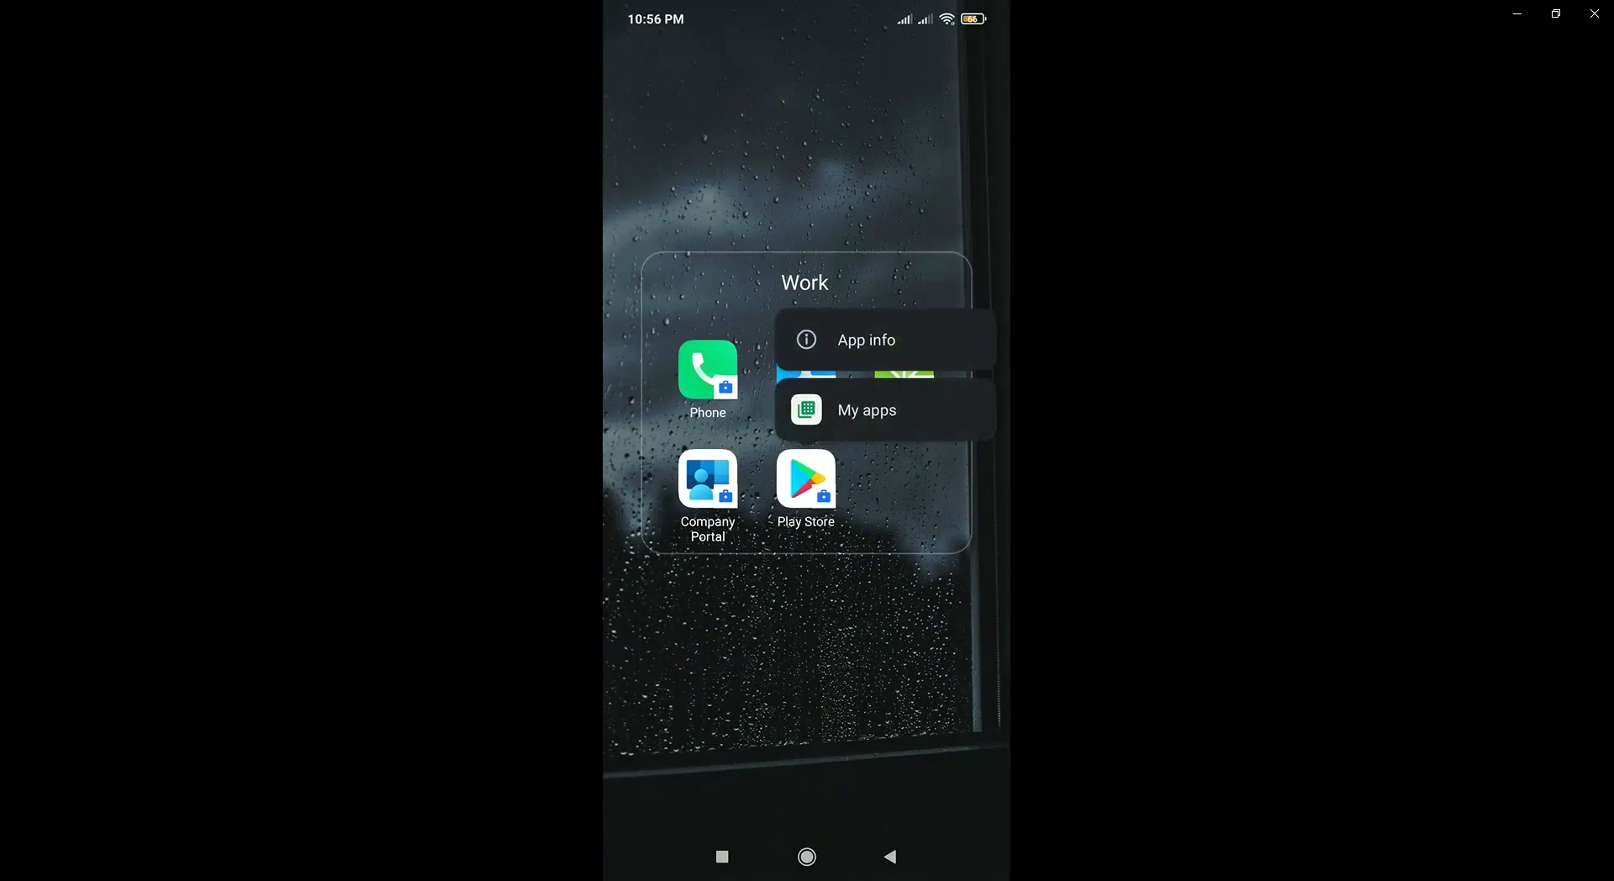
{"action": "key", "text": "Escape"}
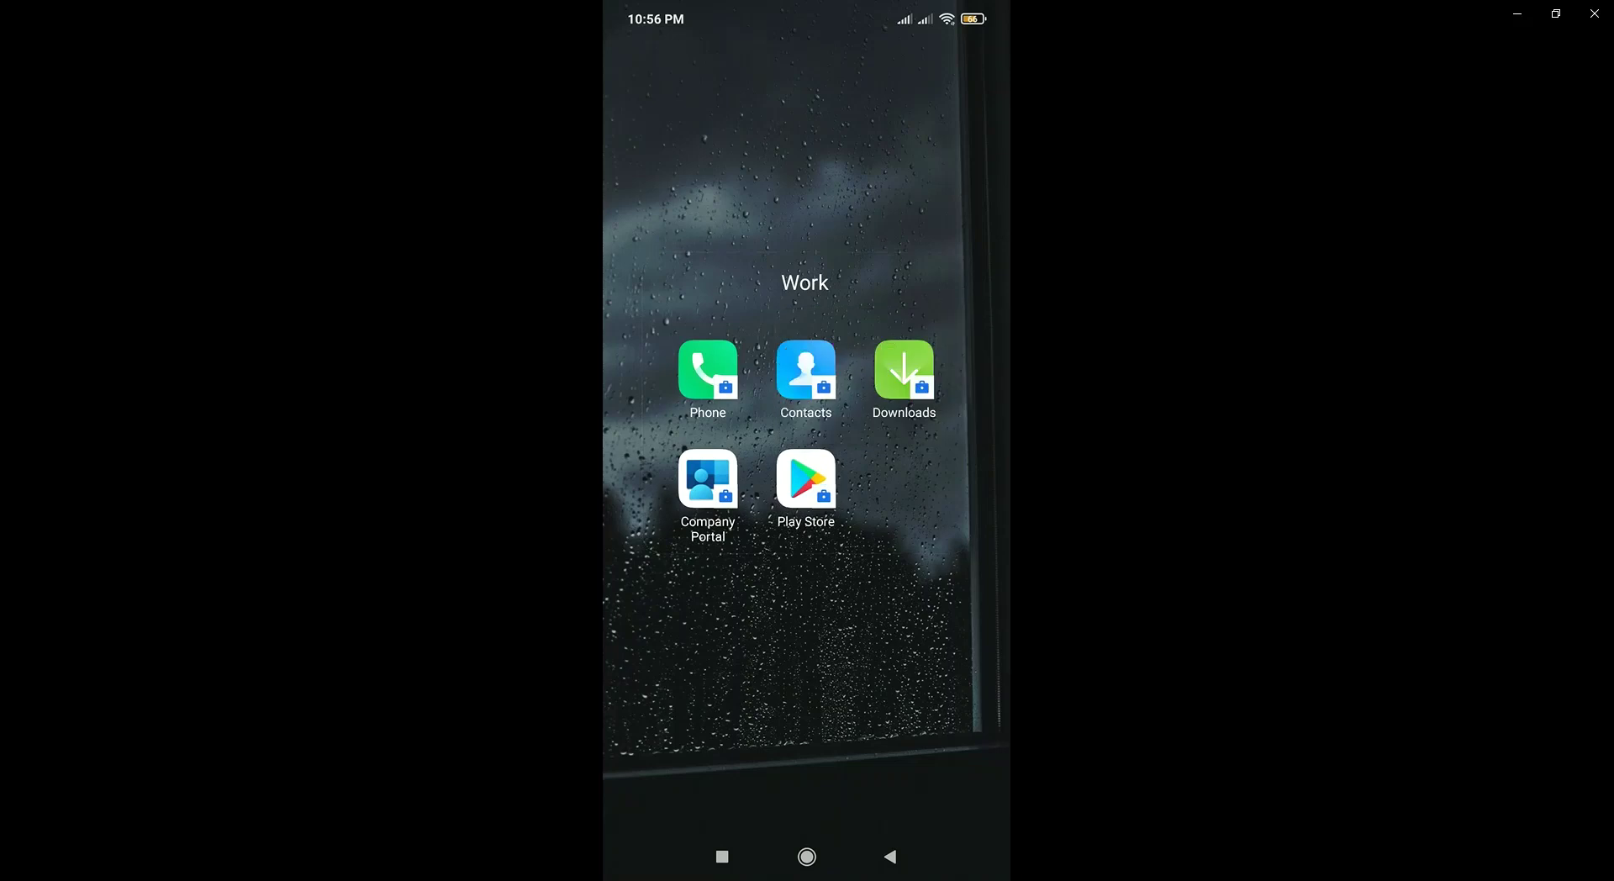
{"action": "left_click_drag", "start_coordinate": [708, 370], "coordinate": [708, 370]}
{"action": "key", "text": "Escape"}
{"action": "key", "text": "Escape"}
{"action": "key", "text": "alt+h"}
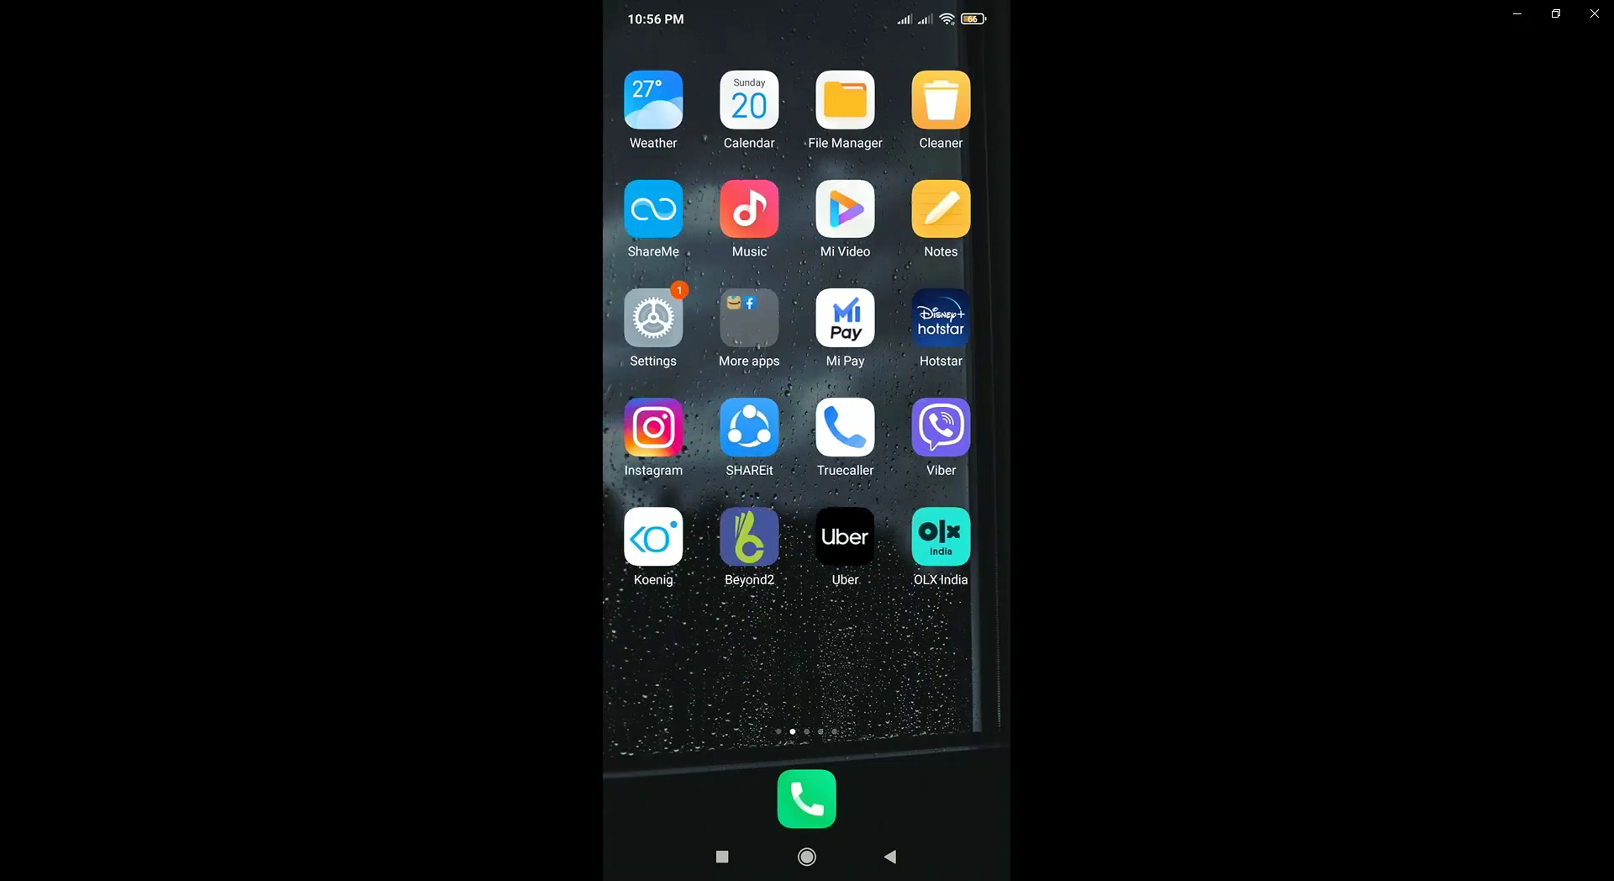
{"action": "left_click_drag", "start_coordinate": [664, 536], "coordinate": [664, 536]}
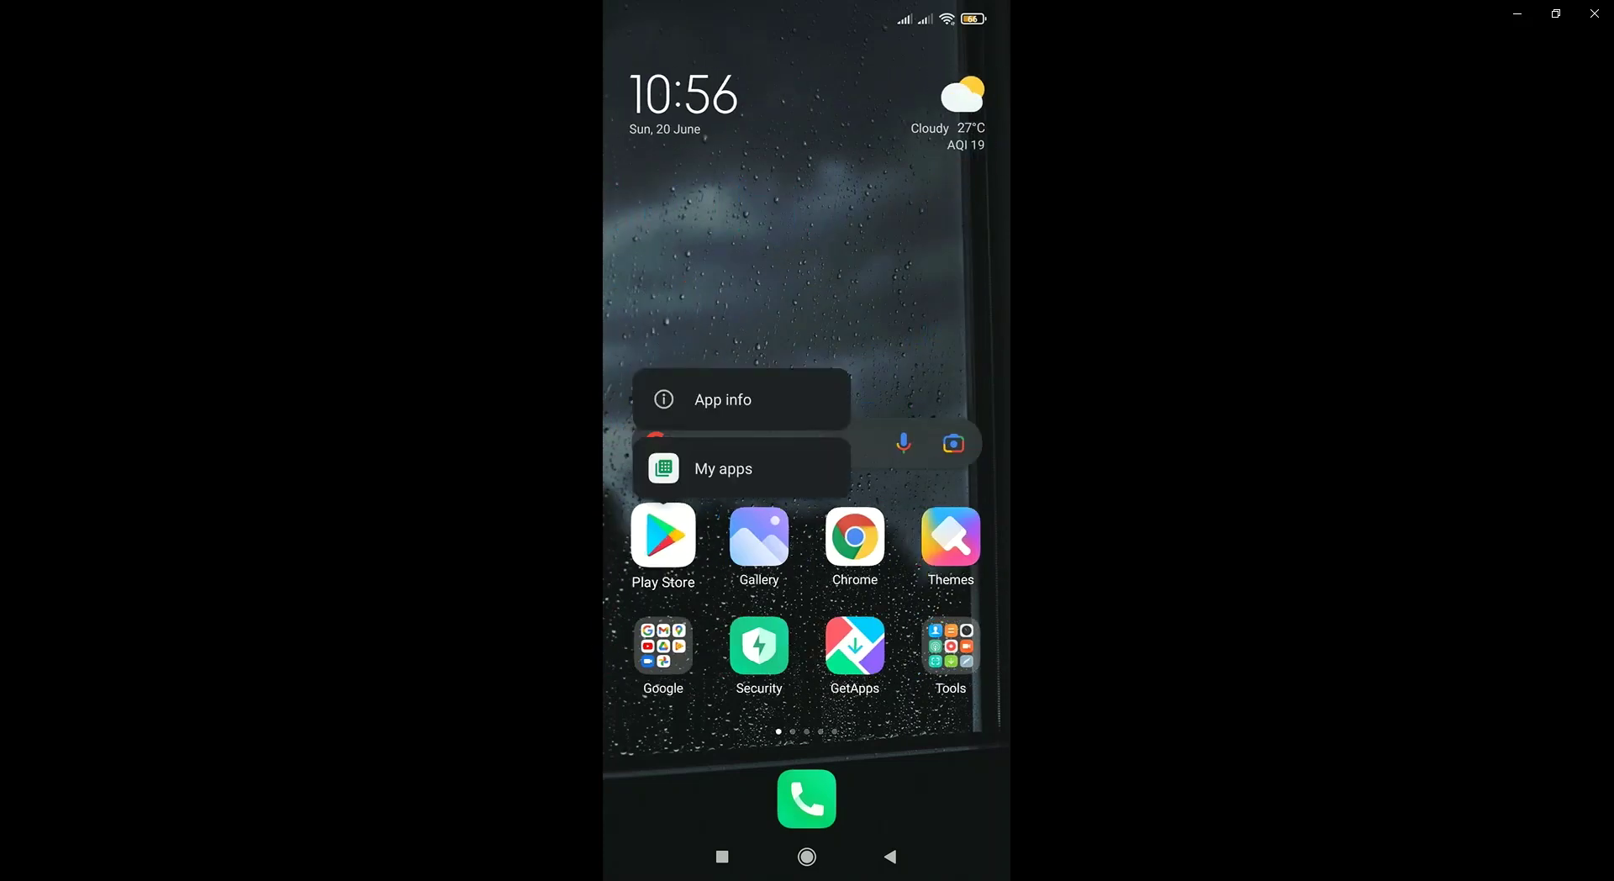
{"action": "key", "text": "Escape"}
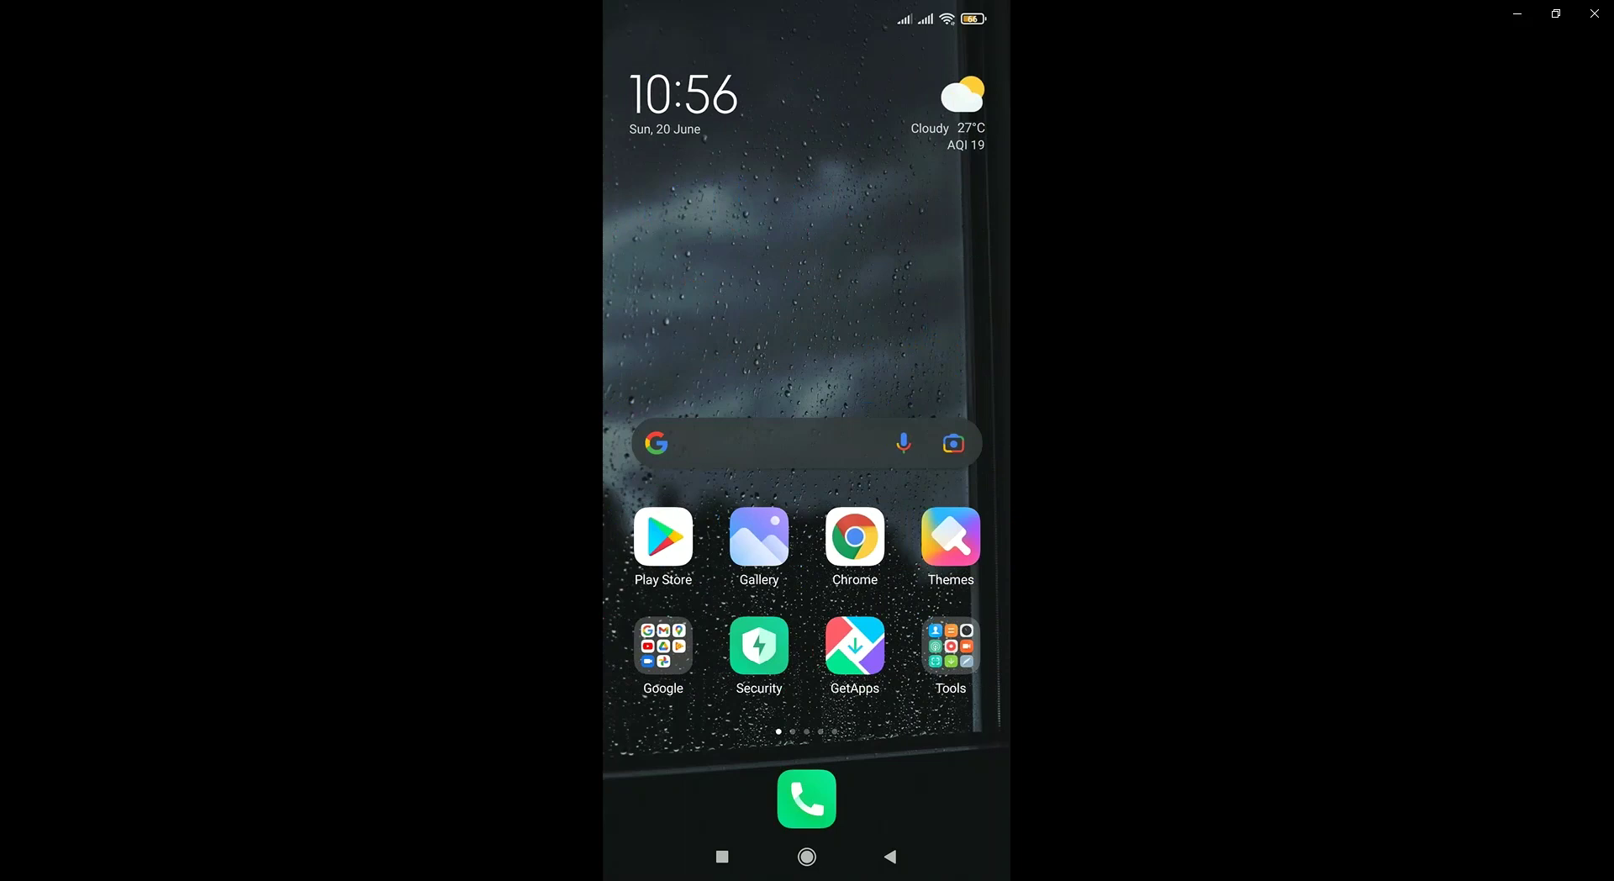
{"action": "key", "text": "Right"}
{"action": "key", "text": "Right"}
{"action": "key", "text": "Right"}
{"action": "key", "text": "Right"}
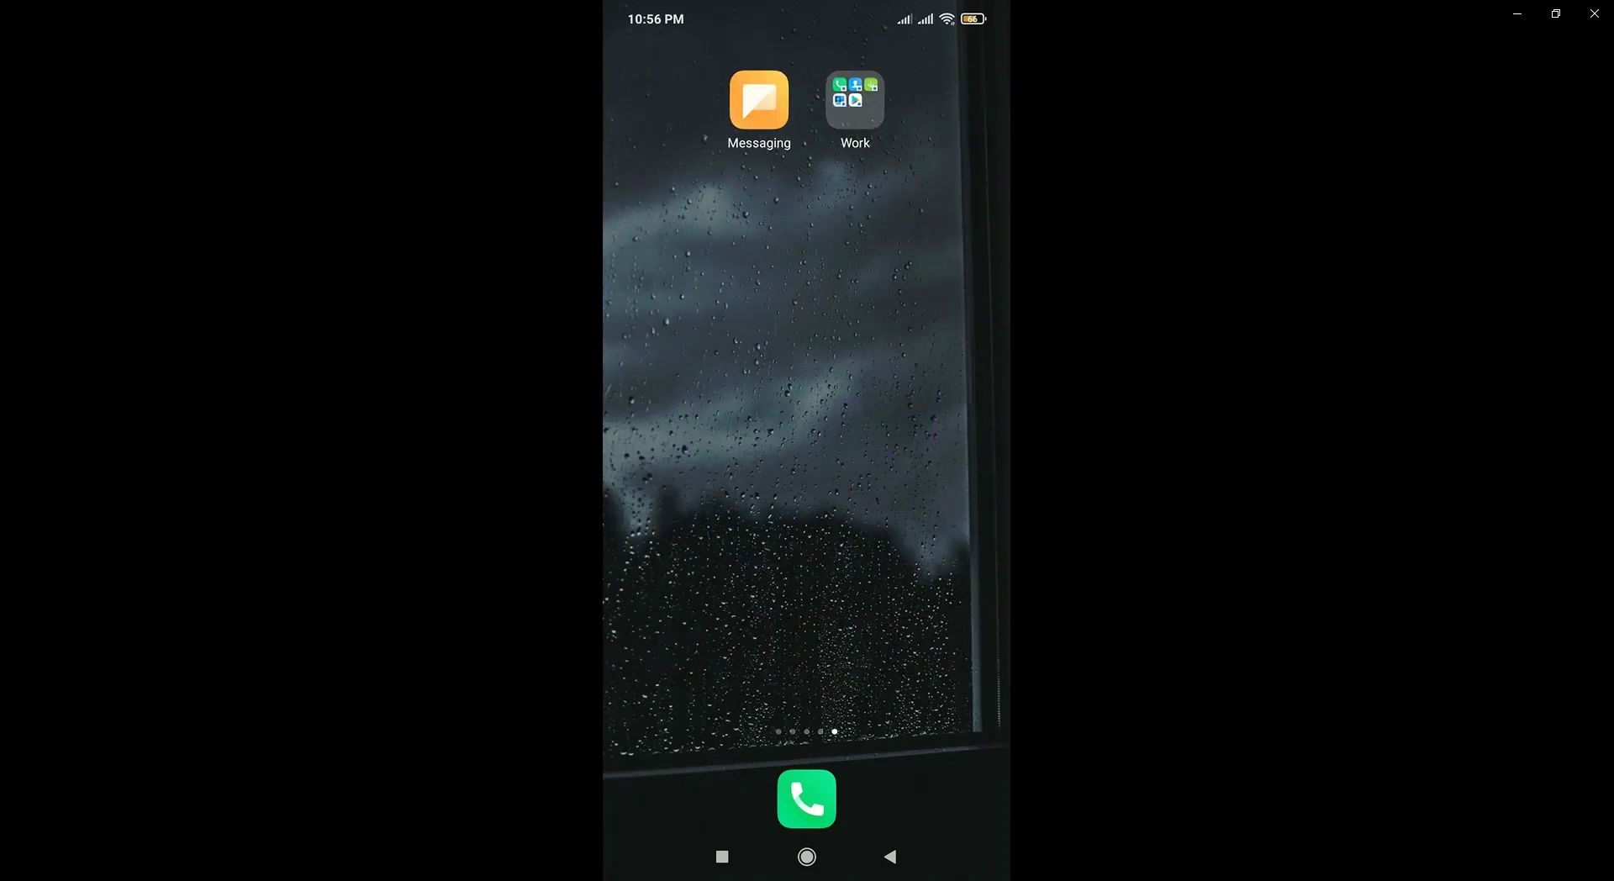
{"action": "left_click", "coordinate": [855, 99]}
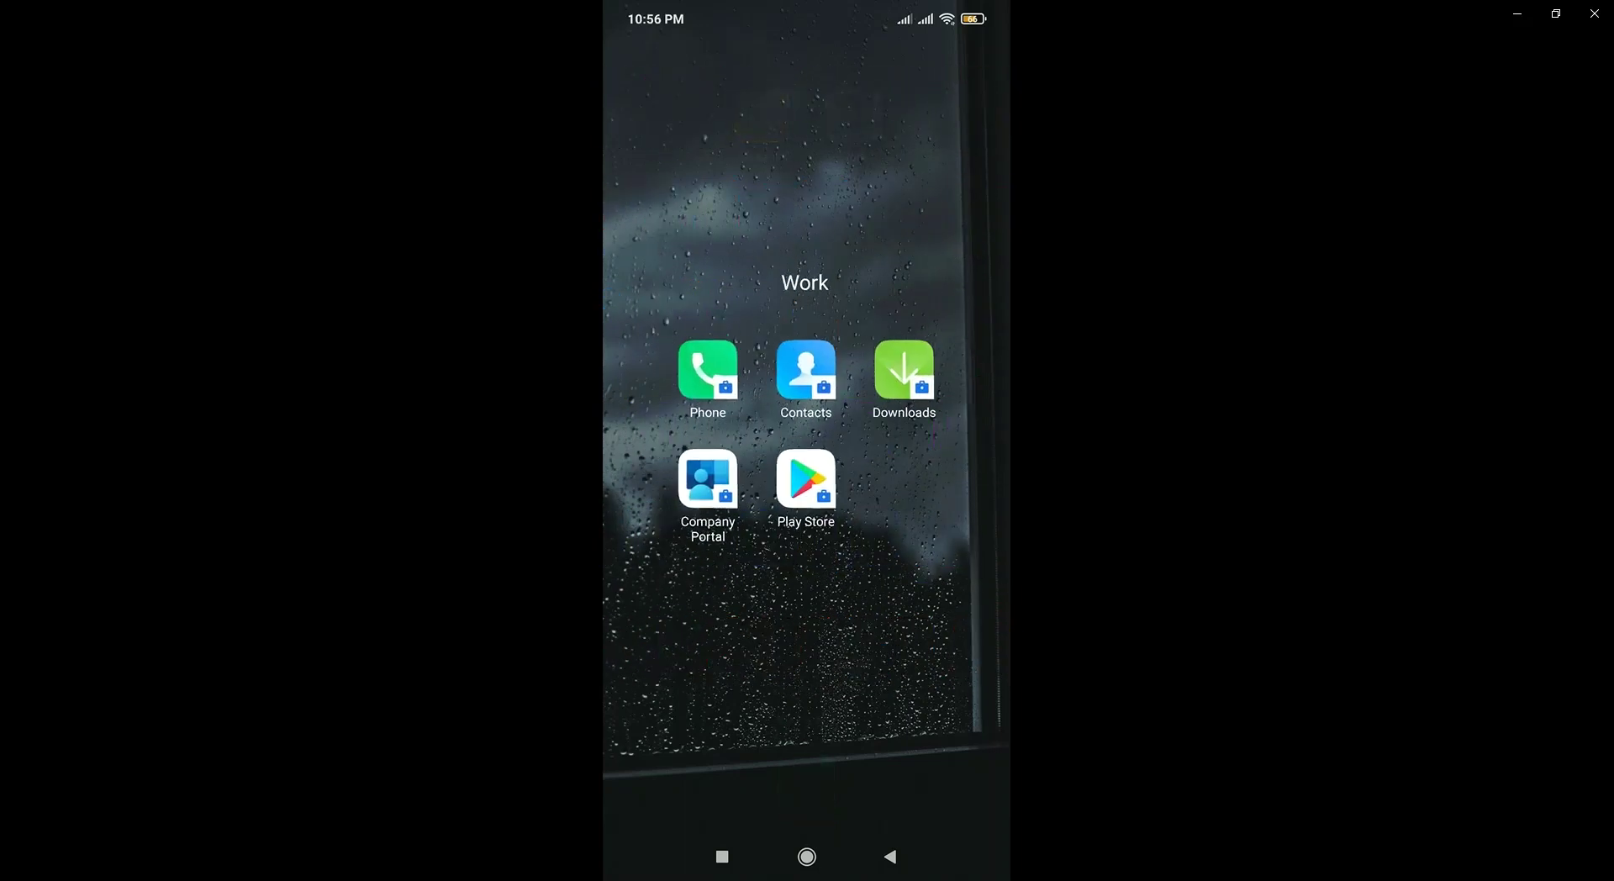
{"action": "left_click", "coordinate": [807, 478]}
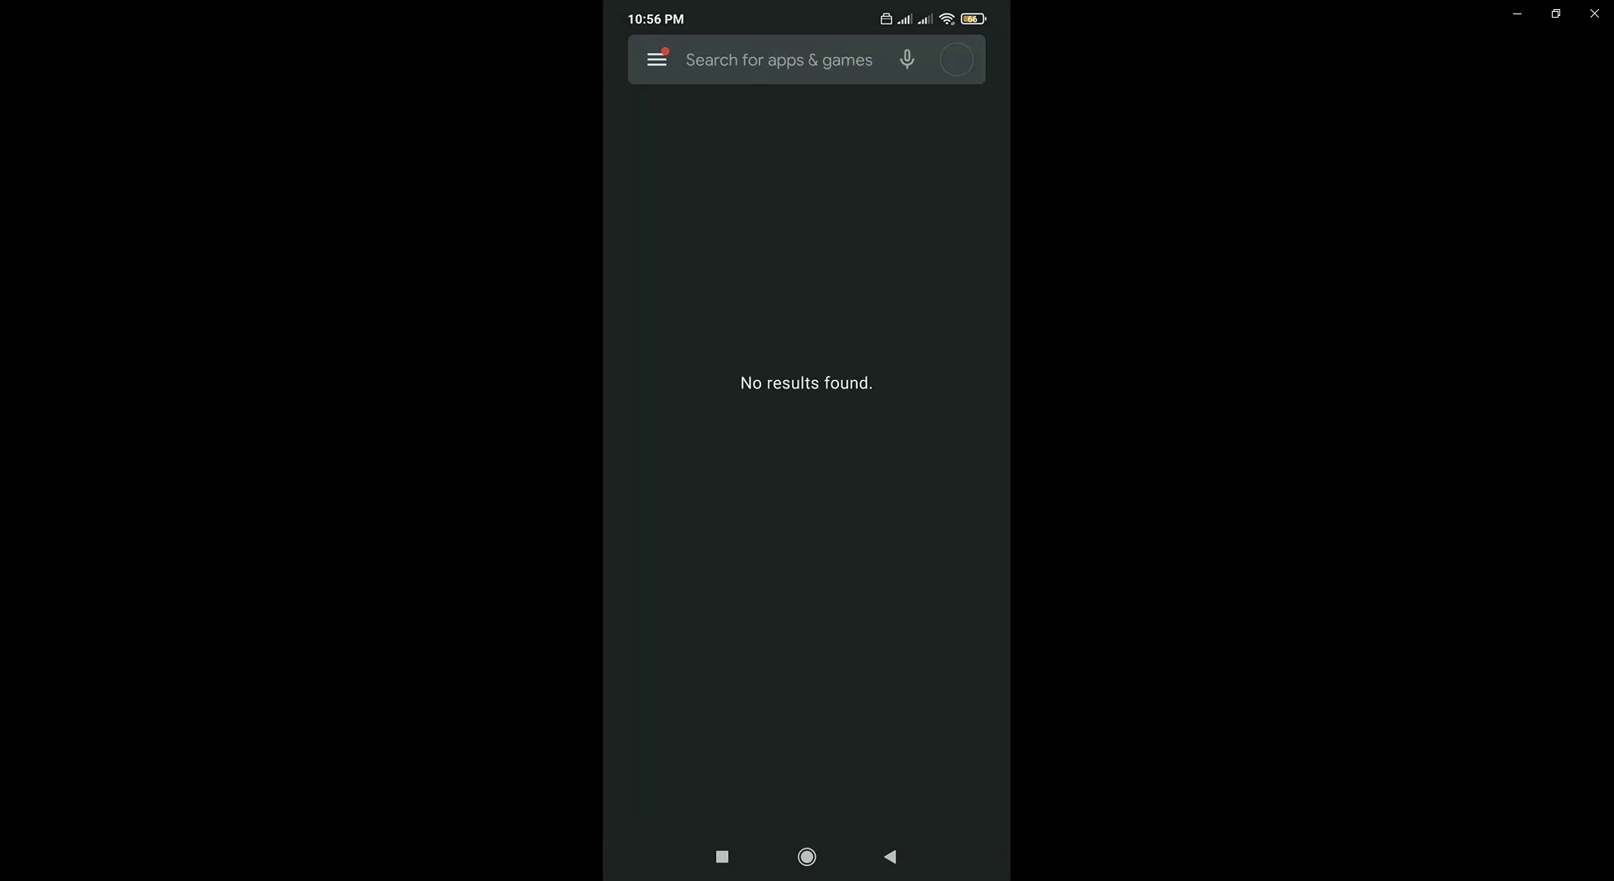
{"action": "left_click", "coordinate": [678, 59]}
{"action": "left_click", "coordinate": [891, 856]}
{"action": "left_click", "coordinate": [890, 856]}
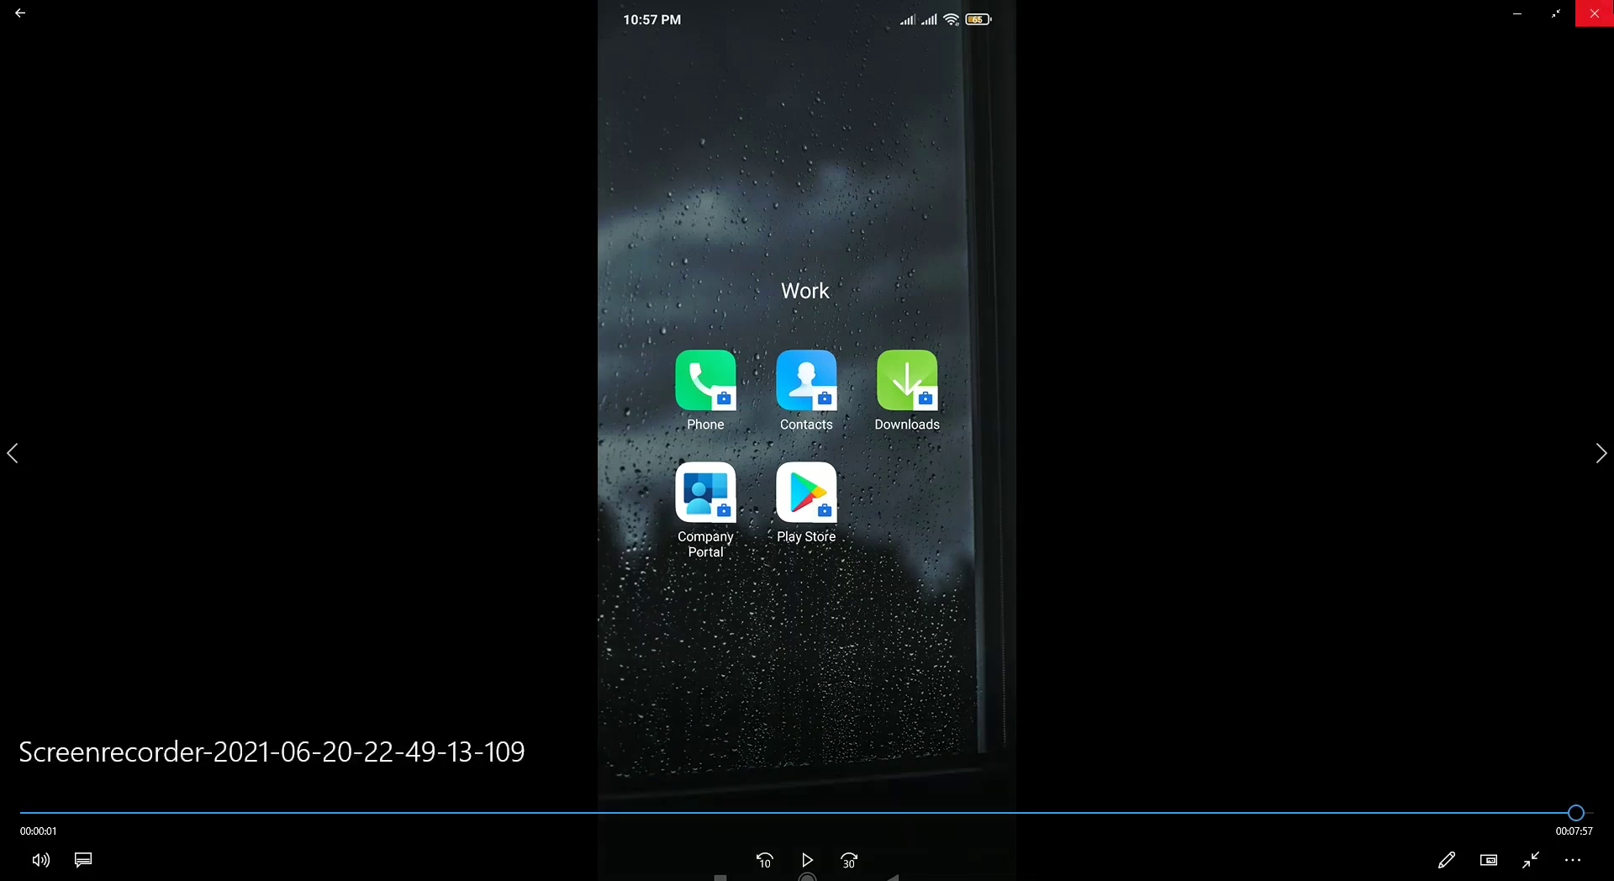
Return to Edge, list all four devices, and open the Redmi Note 7's Compliant overview.
{"action": "left_click", "coordinate": [1594, 14]}
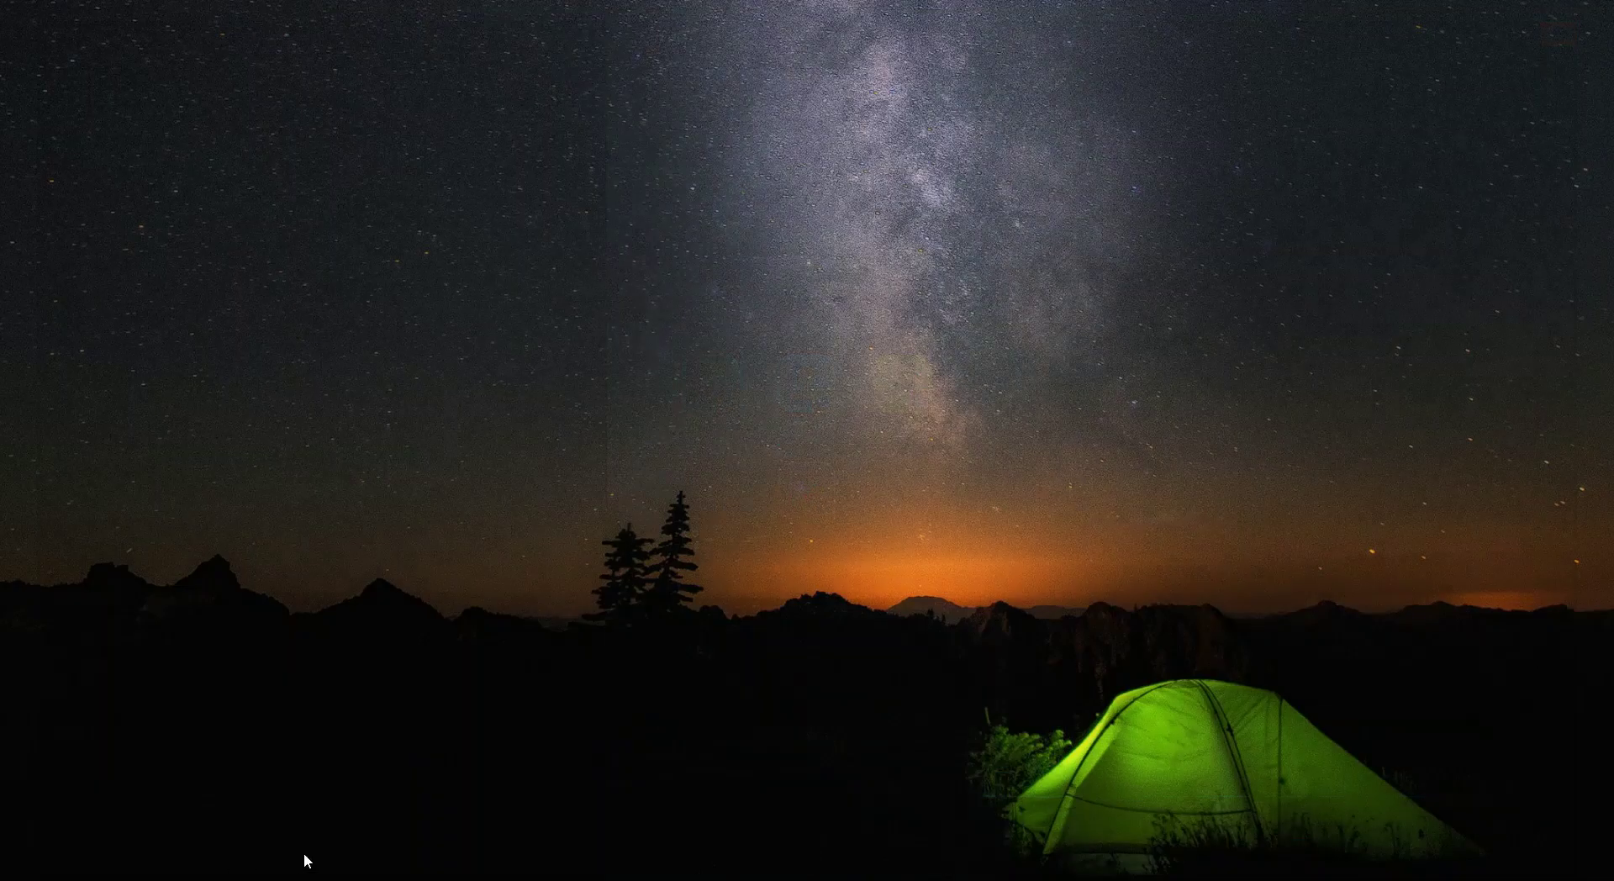
{"action": "mouse_move", "coordinate": [418, 874]}
{"action": "left_click", "coordinate": [418, 819]}
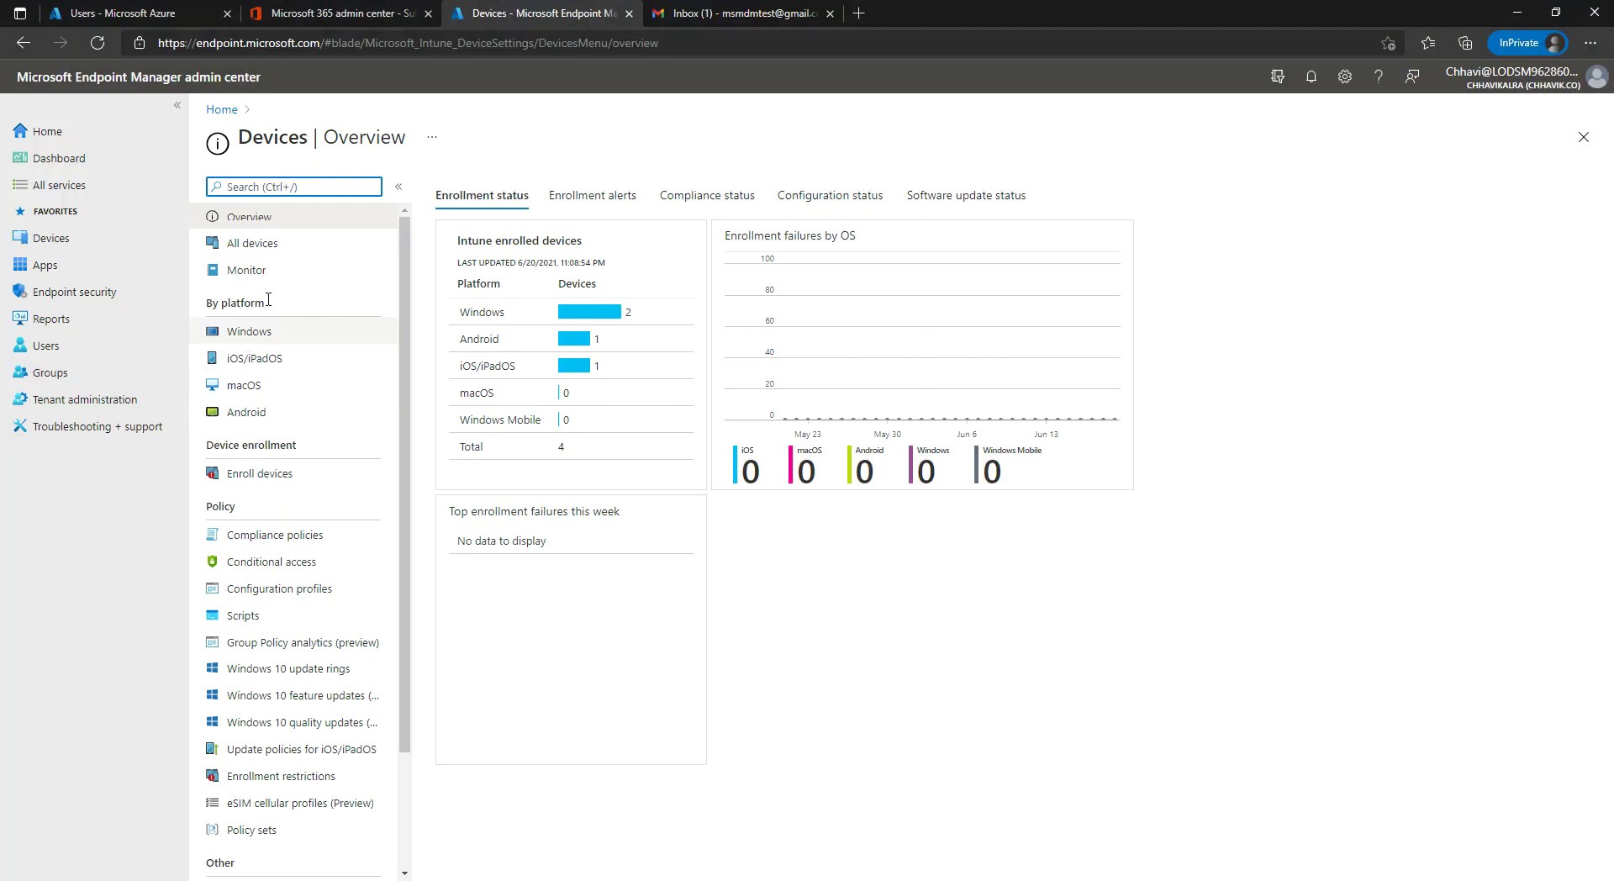
{"action": "left_click", "coordinate": [304, 249]}
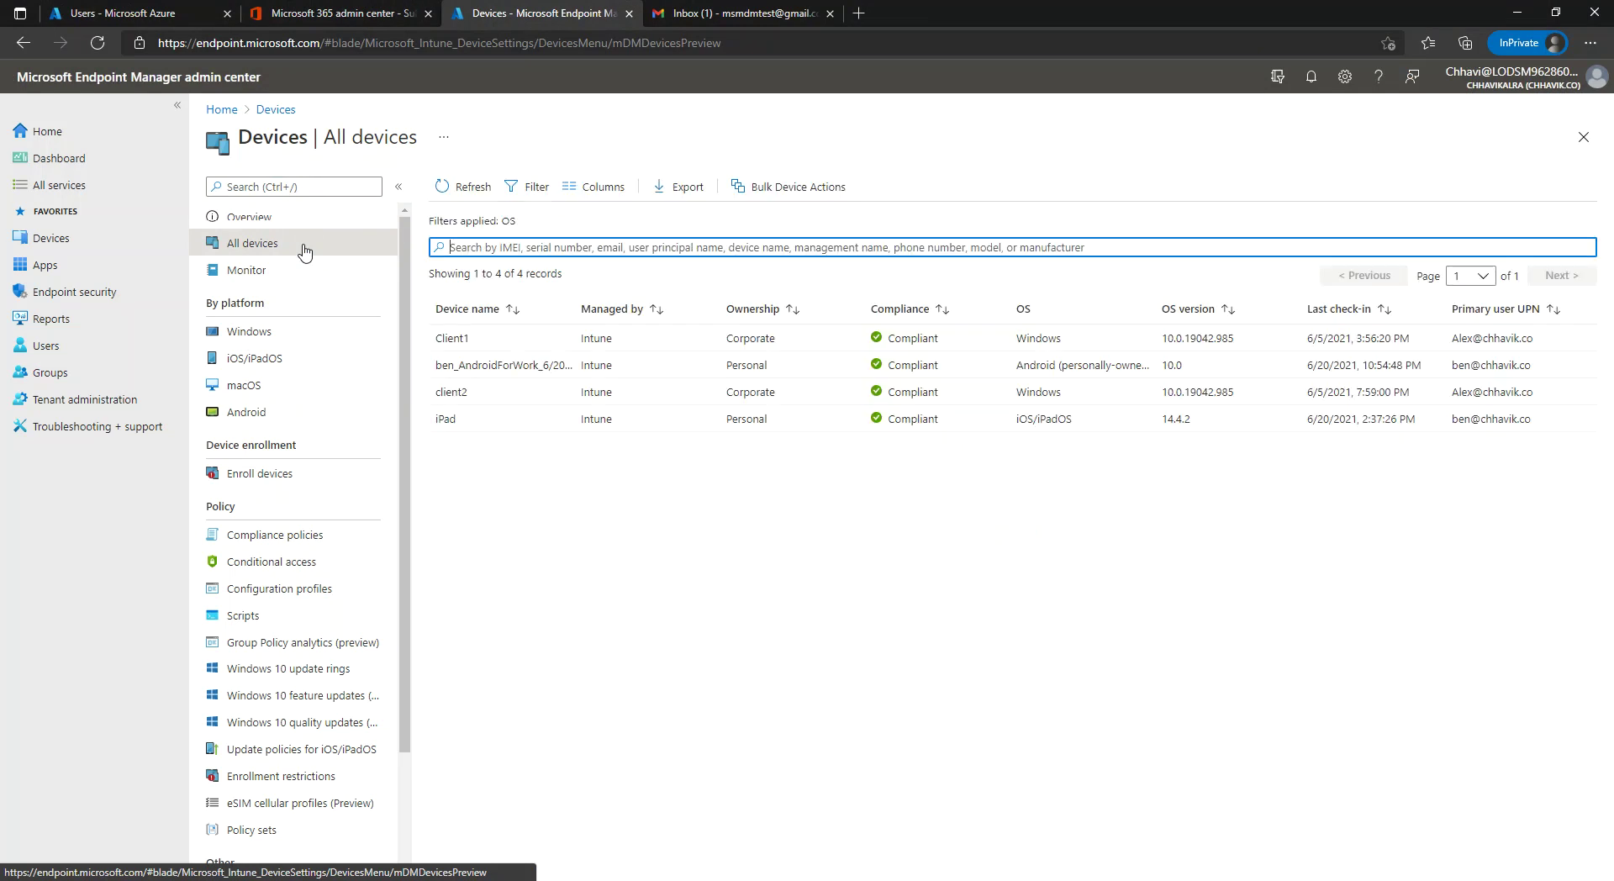
{"action": "left_click", "coordinate": [479, 368]}
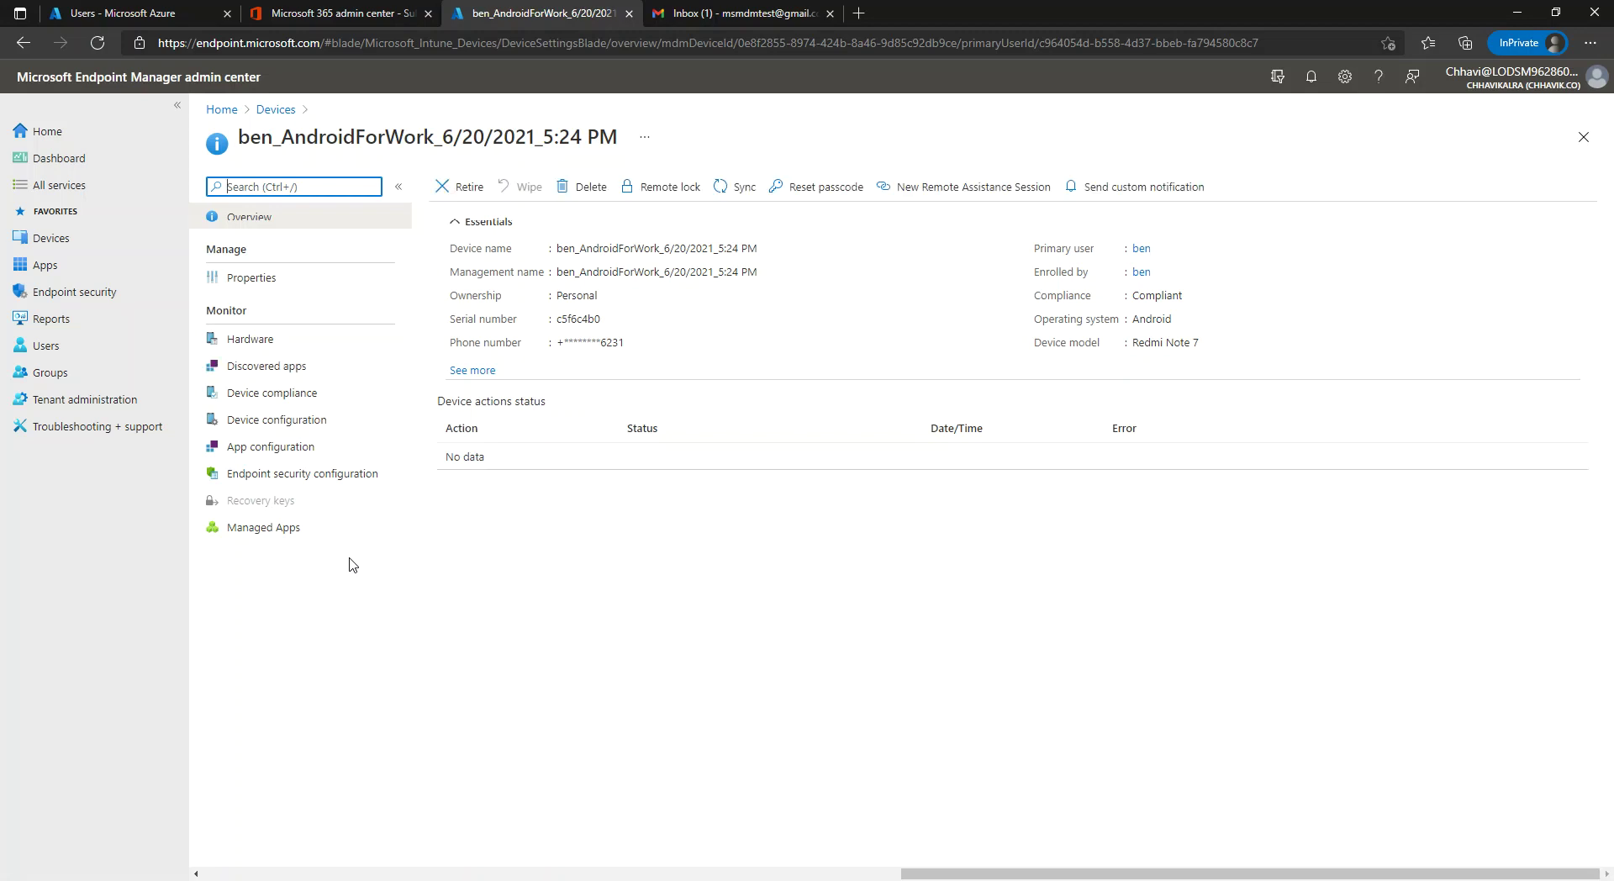
{"action": "left_click", "coordinate": [290, 347]}
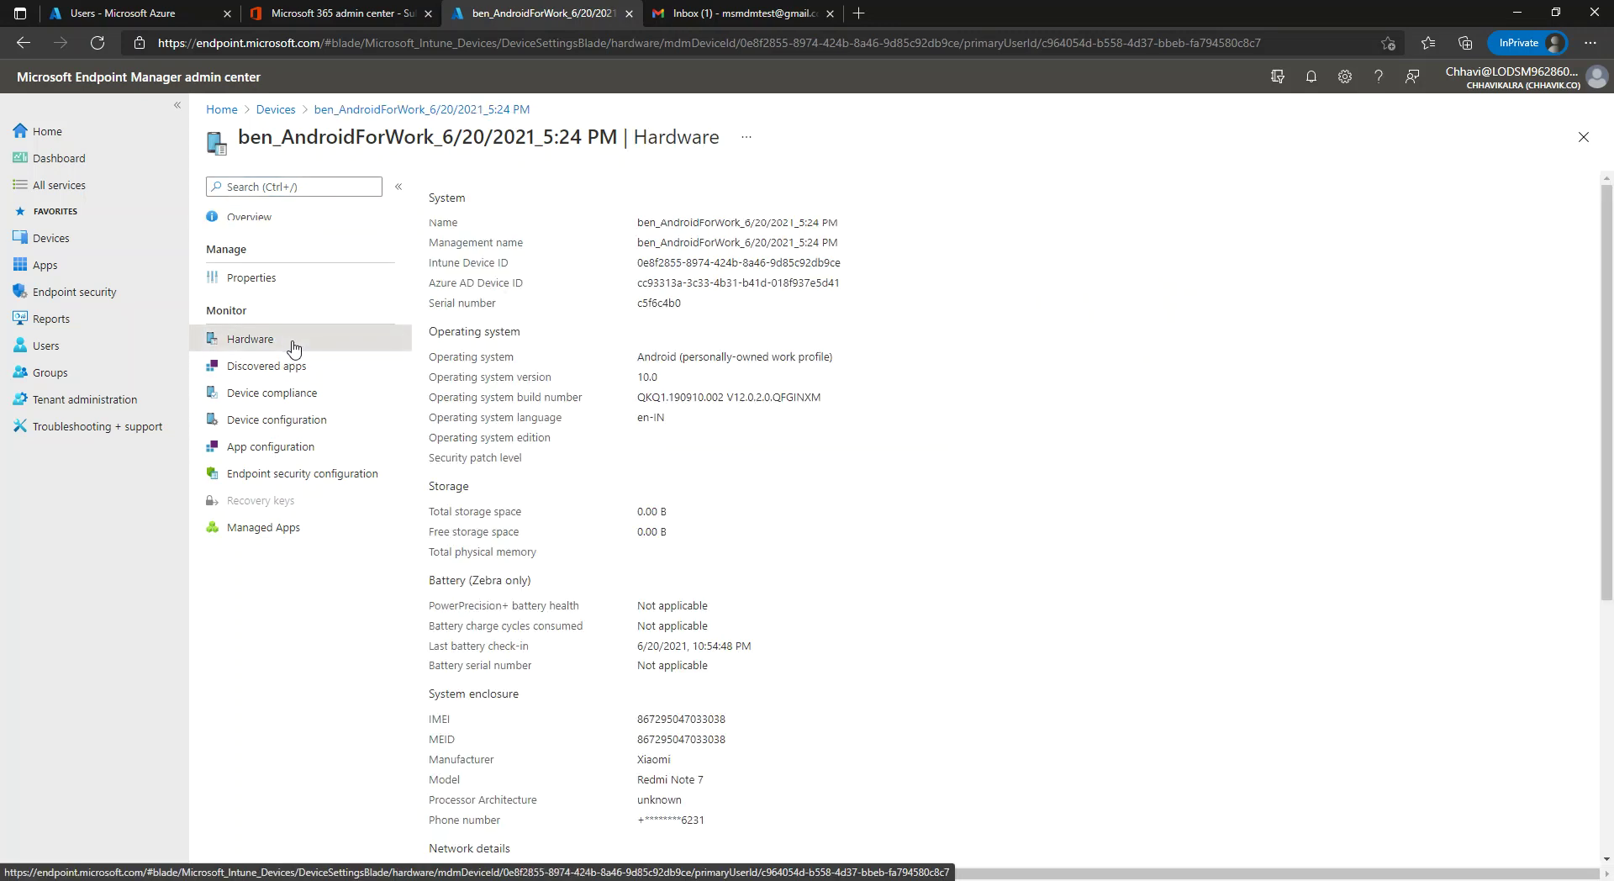
{"action": "left_click", "coordinate": [304, 372]}
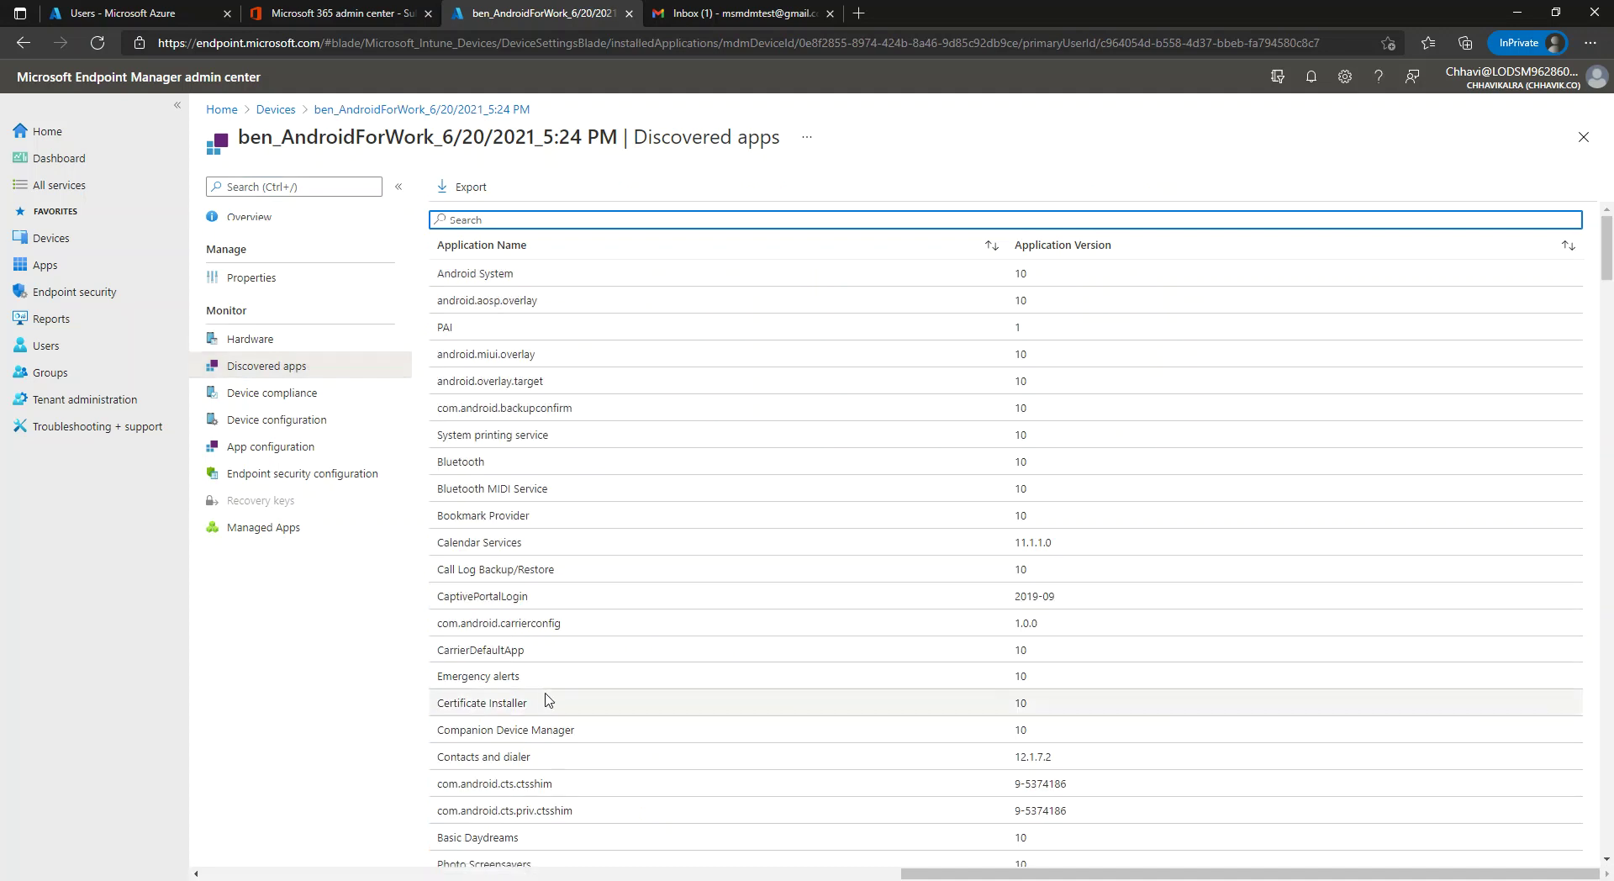
{"action": "scroll", "coordinate": [542, 700], "scroll_direction": "down", "scroll_amount": 10}
{"action": "scroll", "coordinate": [545, 699], "scroll_direction": "down", "scroll_amount": 20}
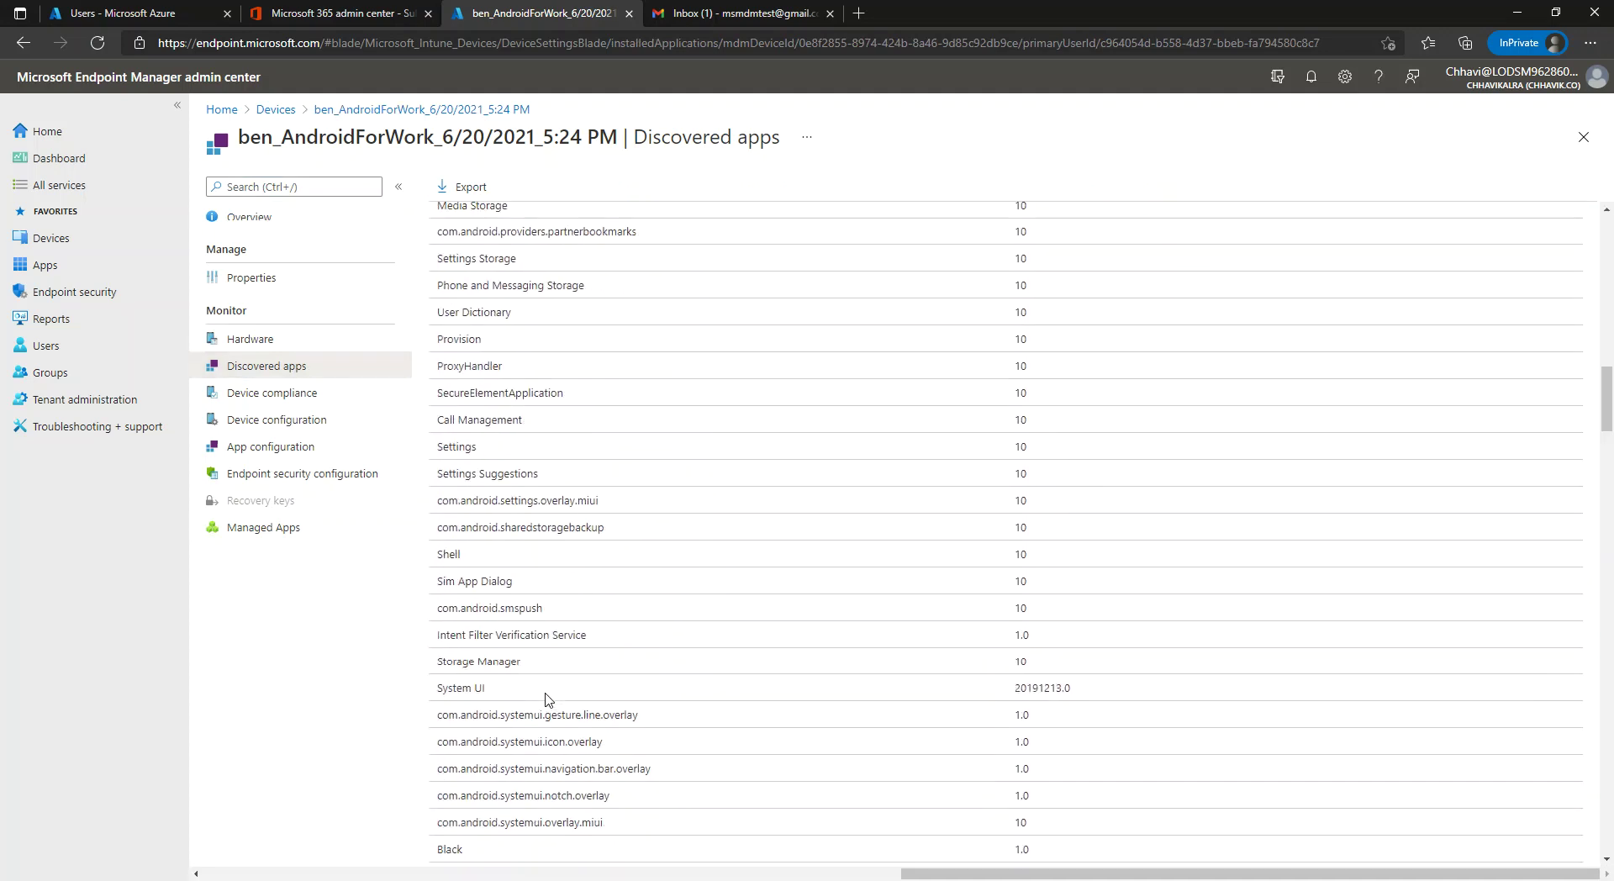
{"action": "scroll", "coordinate": [545, 699], "scroll_direction": "down", "scroll_amount": 20}
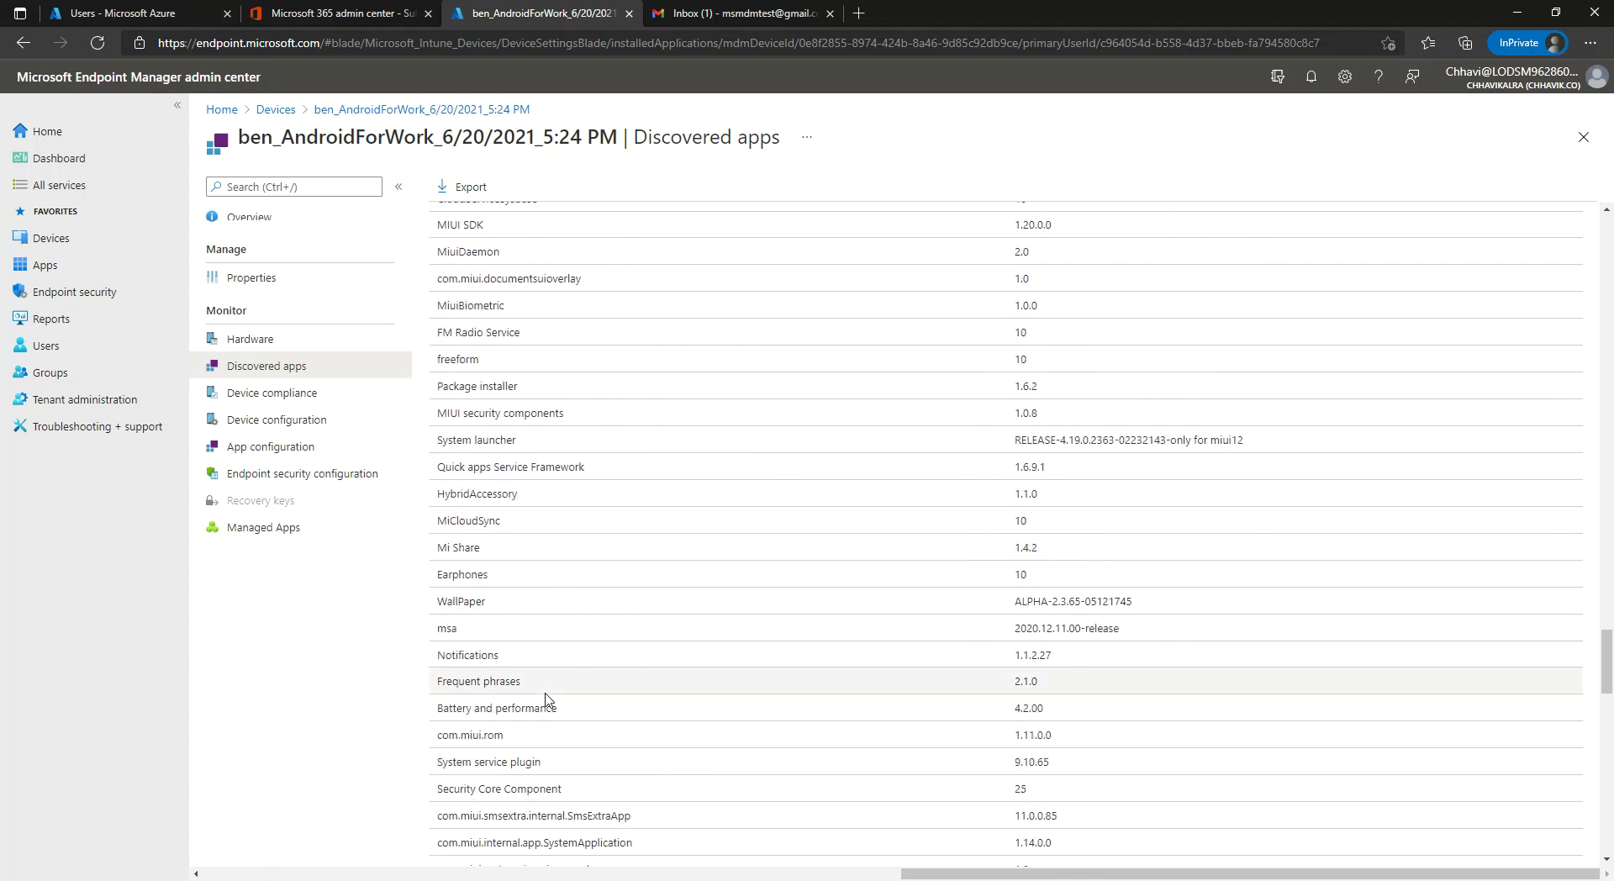
{"action": "left_click", "coordinate": [332, 111]}
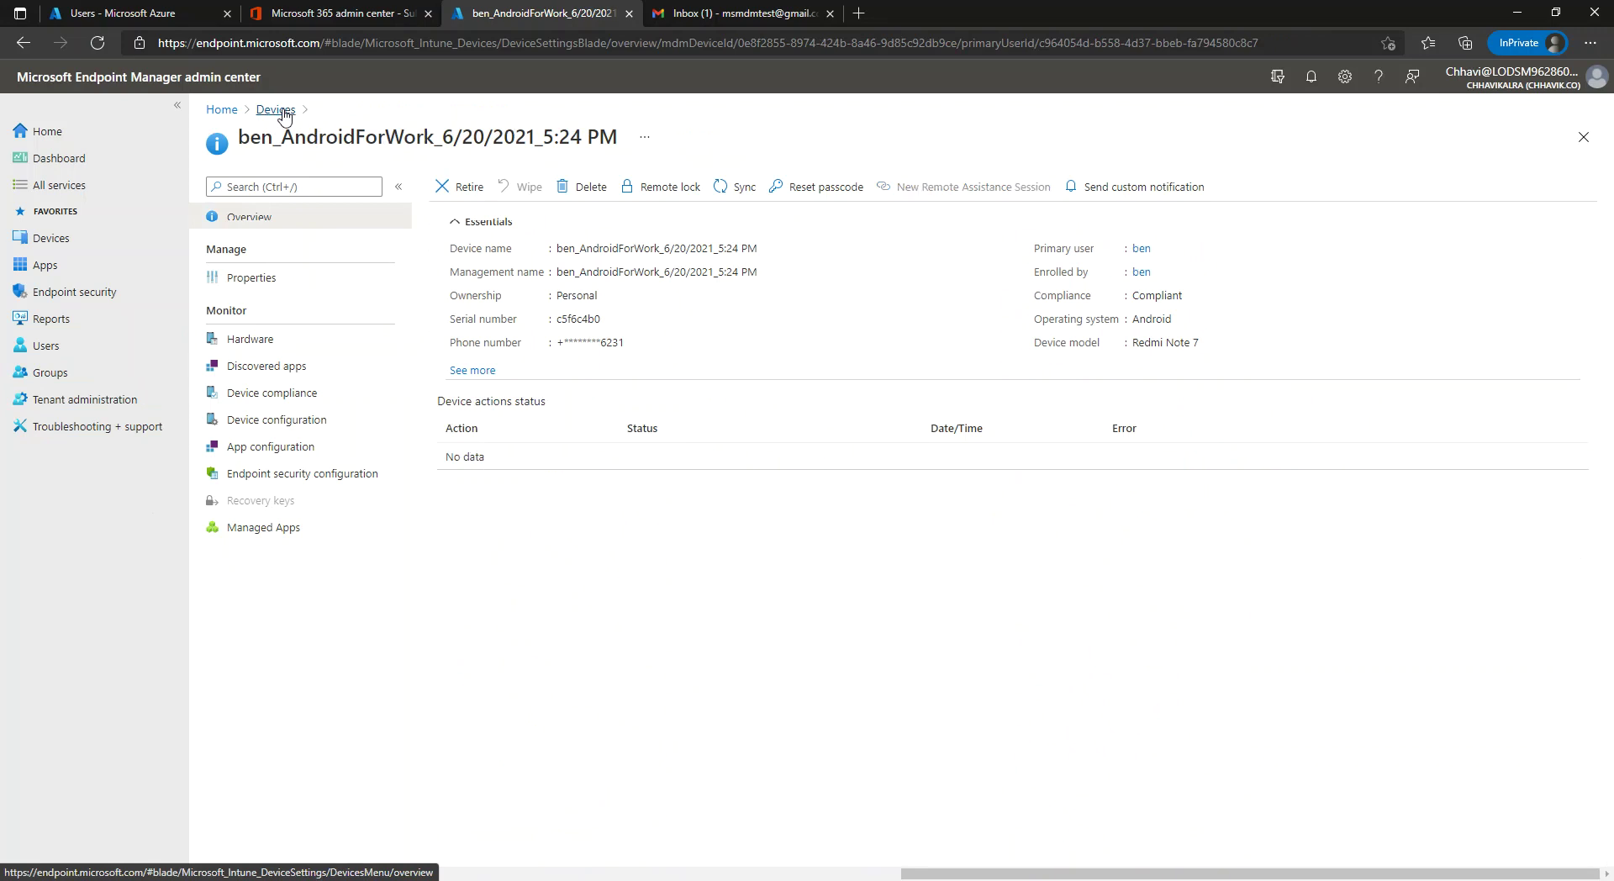